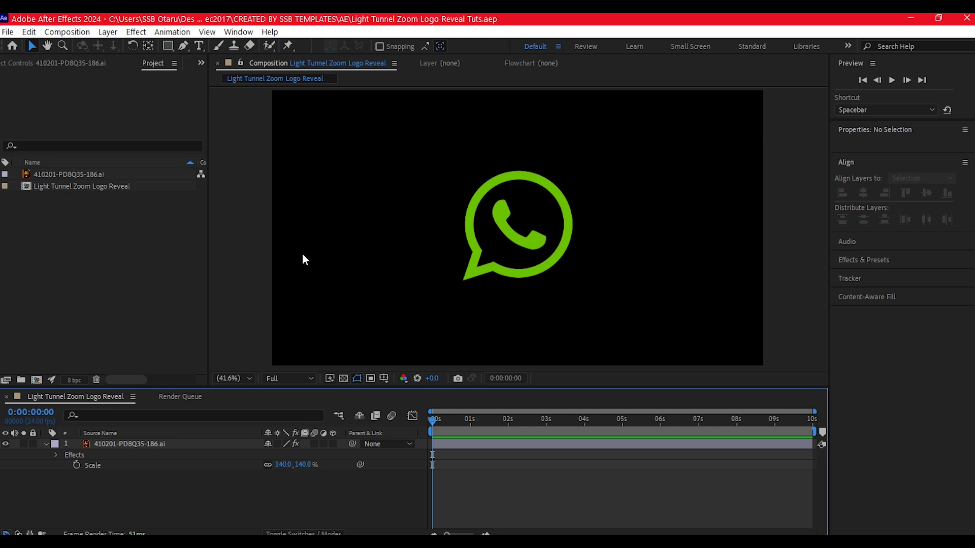
Pre-compose the 410201-PD8Q35-186.ai logo layer as LogoHolder, moving all attributes into the new composition
left_click(131, 443)
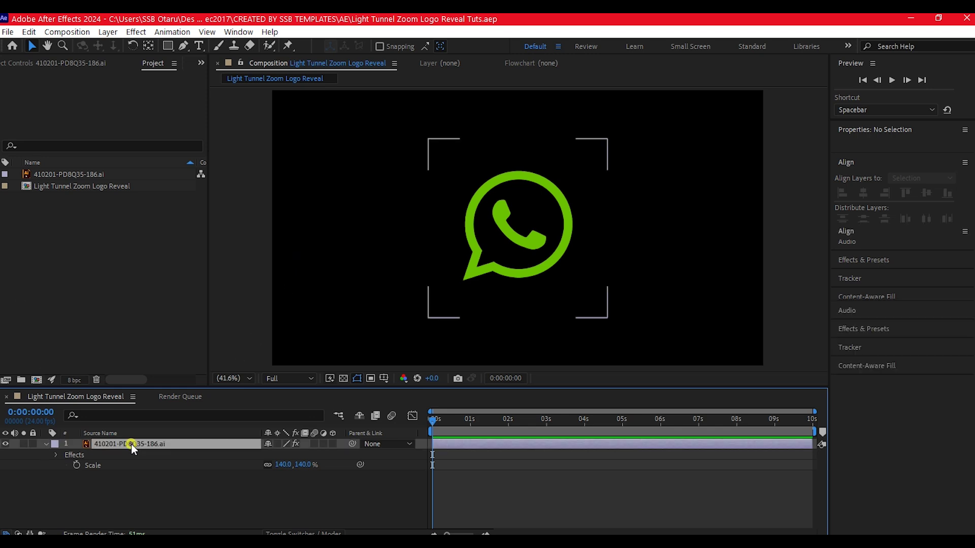
key("ctrl+shift+c")
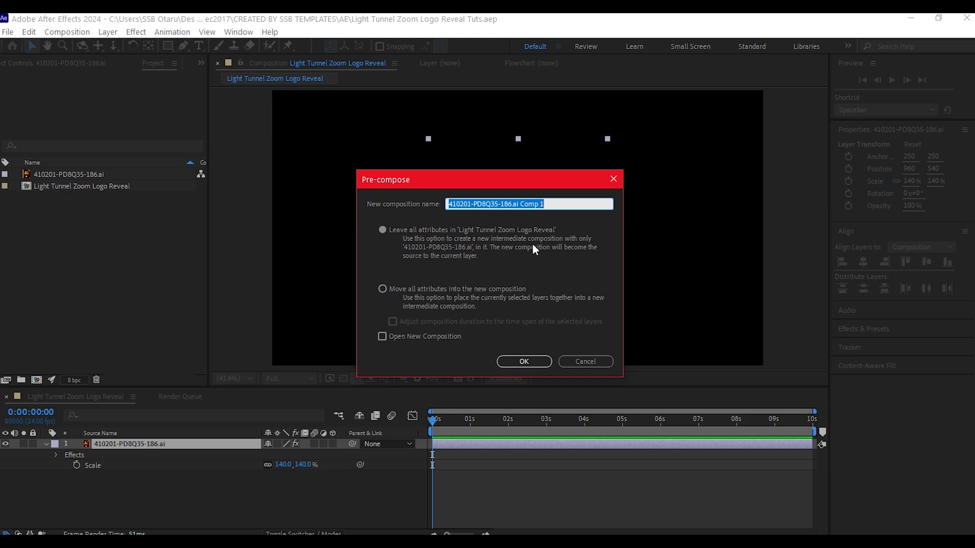
type("LogoHolder")
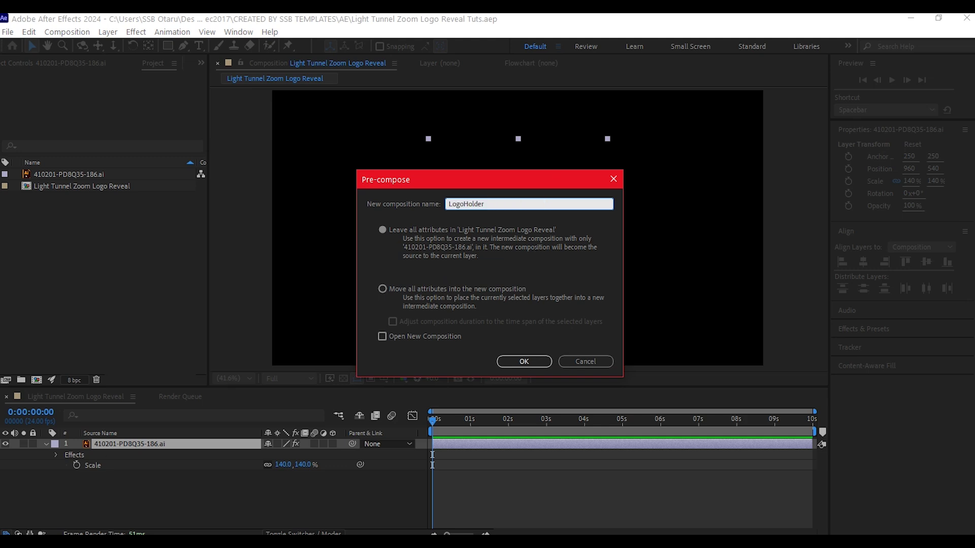
left_click(383, 289)
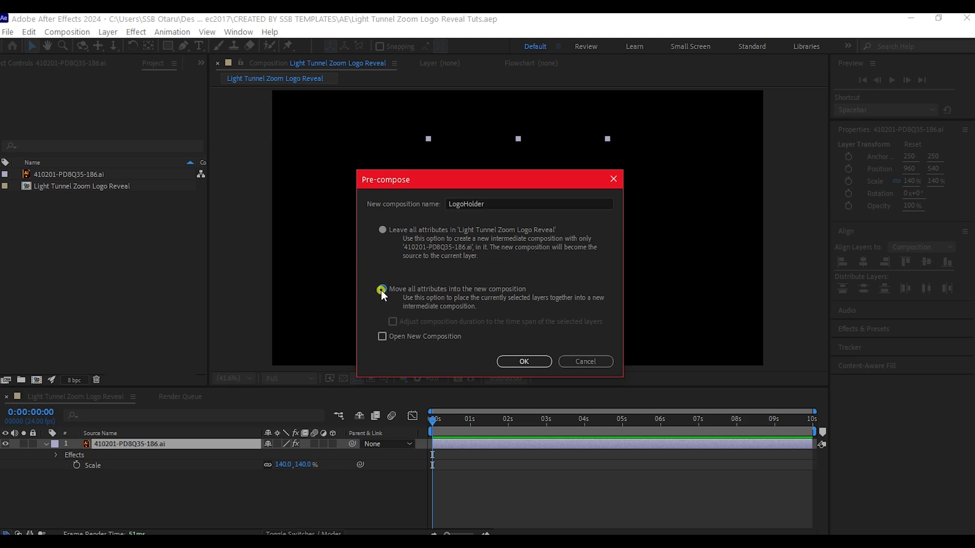
left_click(519, 364)
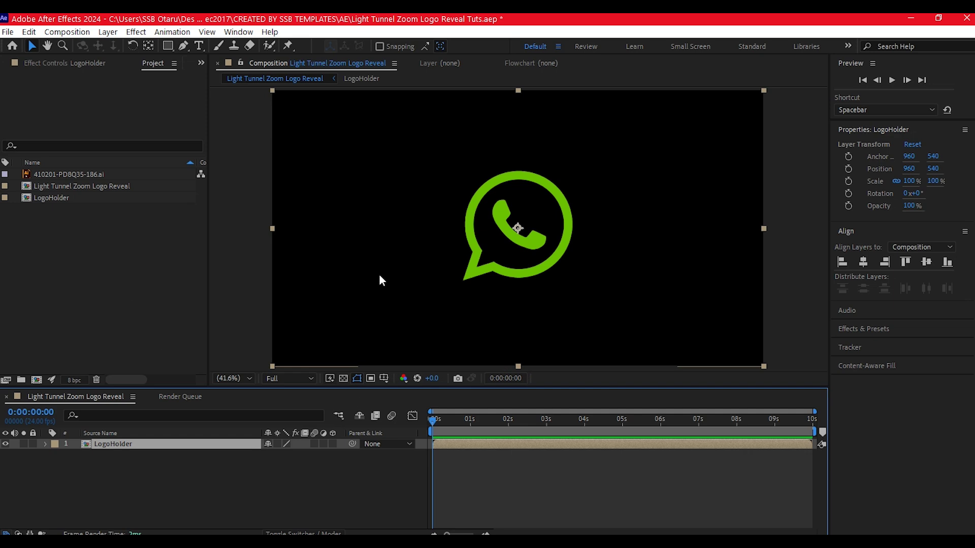
Create a new 1920x1080, 24 fps, 10-second composition named F Noise
key("ctrl+n")
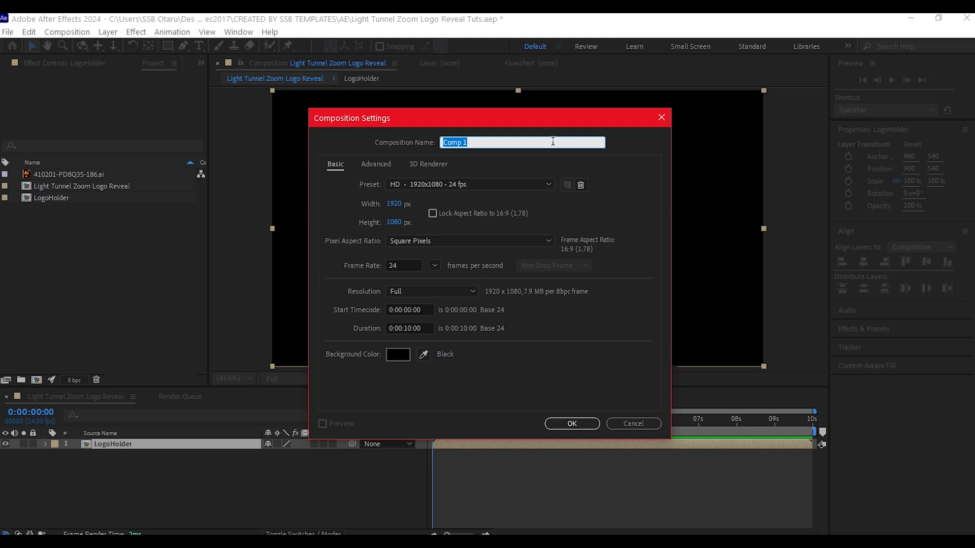
type("F Noise")
left_click(572, 424)
Add a comp-sized solid layer named Noise to the F Noise composition
right_click(346, 483)
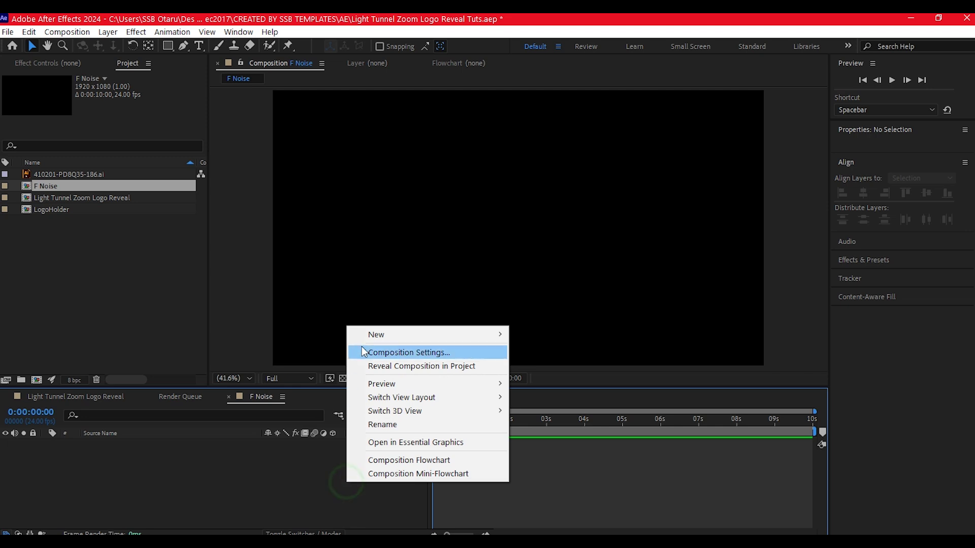
mouse_move(367, 336)
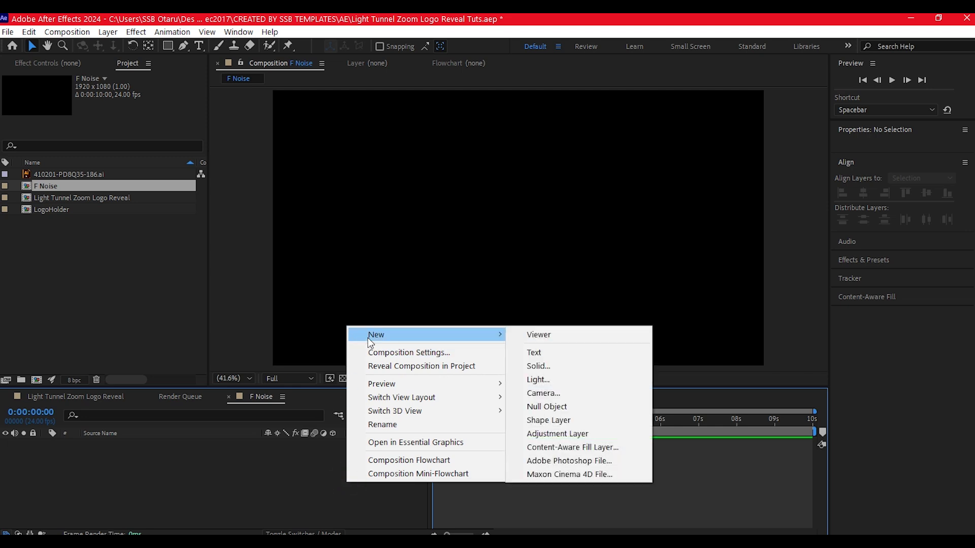
left_click(556, 362)
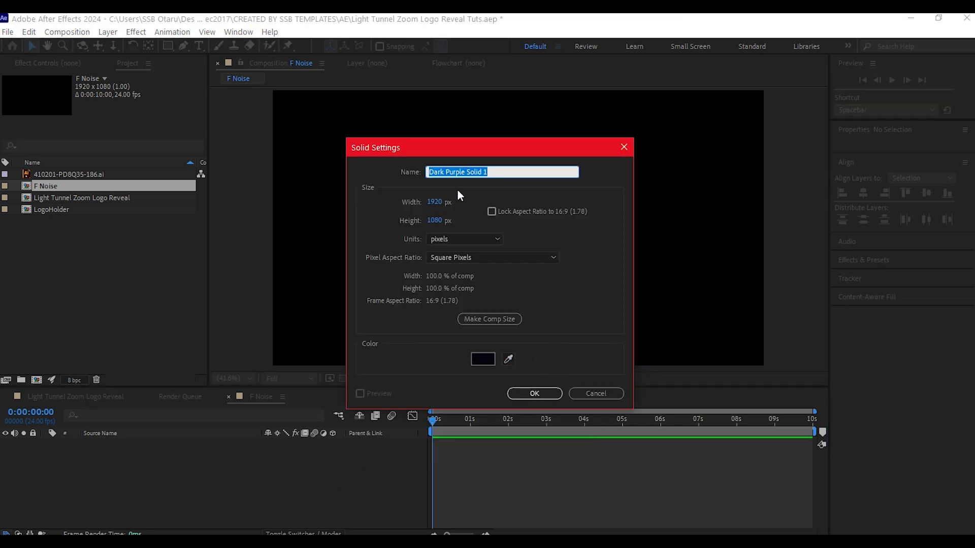
type("Noise")
left_click(490, 319)
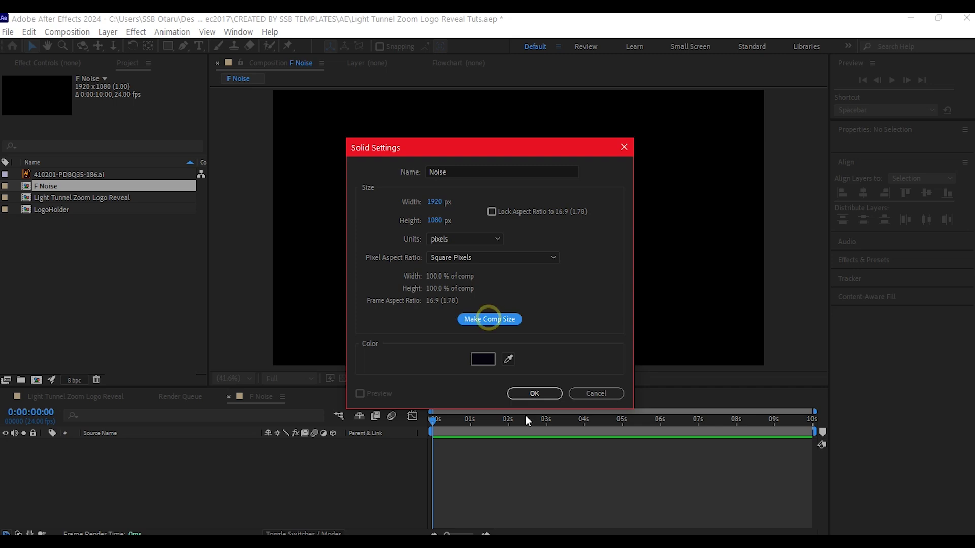
left_click(535, 394)
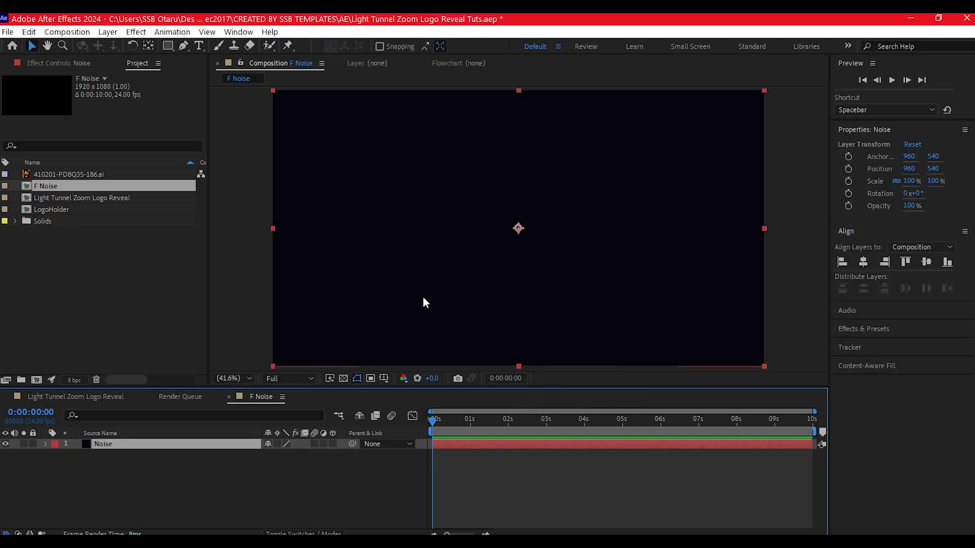
Apply the Fractal Noise effect to the Noise layer
key("ctrl+space")
type("fracta")
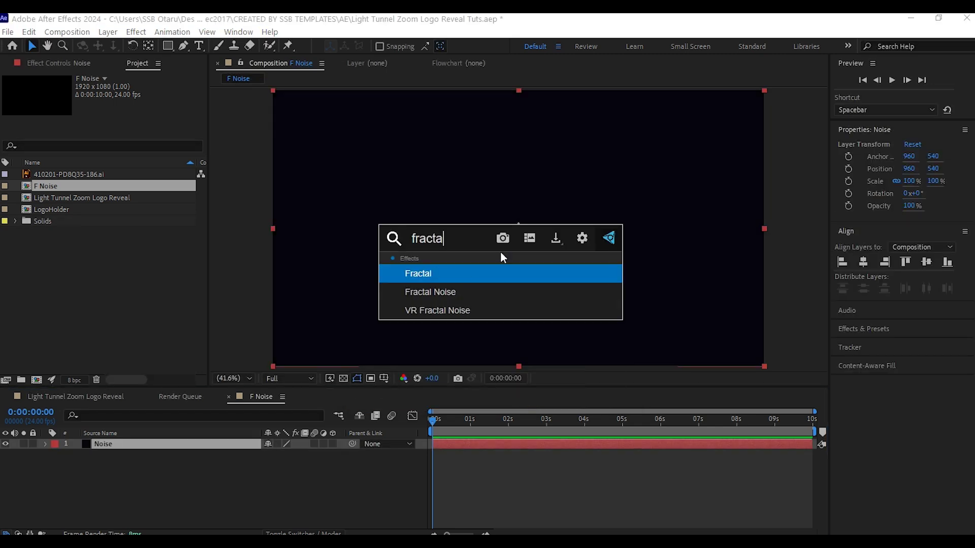
left_click(448, 292)
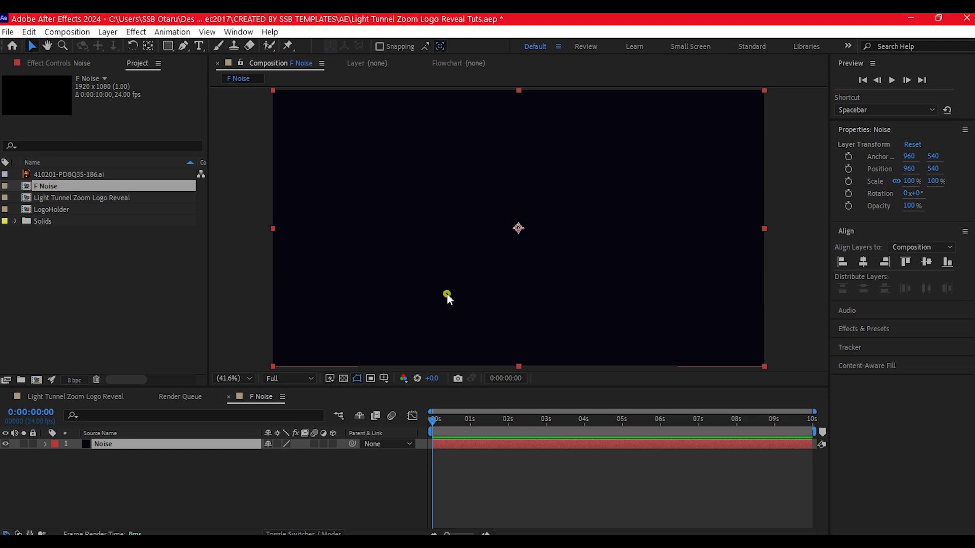
Set the Fractal Noise contrast to 500 and its brightness to -212
left_click(122, 131)
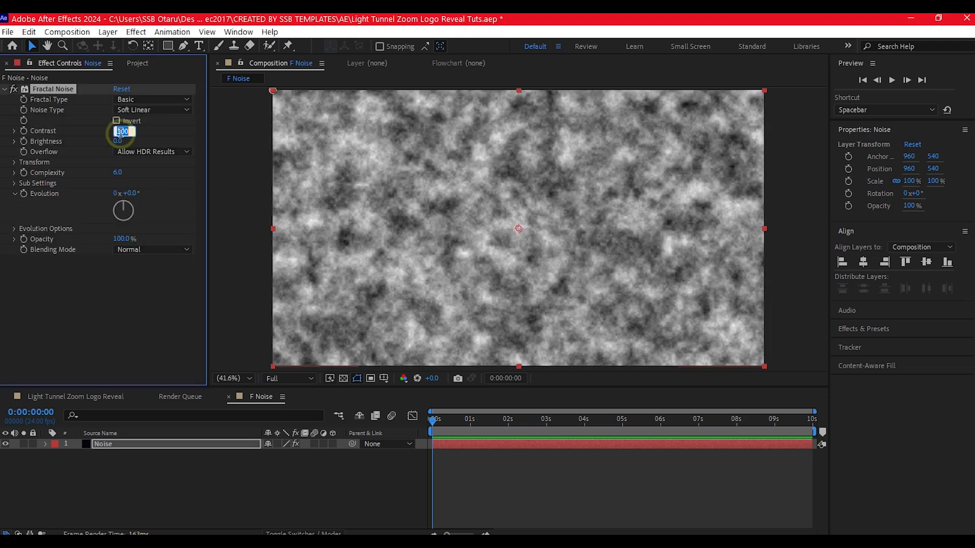
type("500")
key("Return")
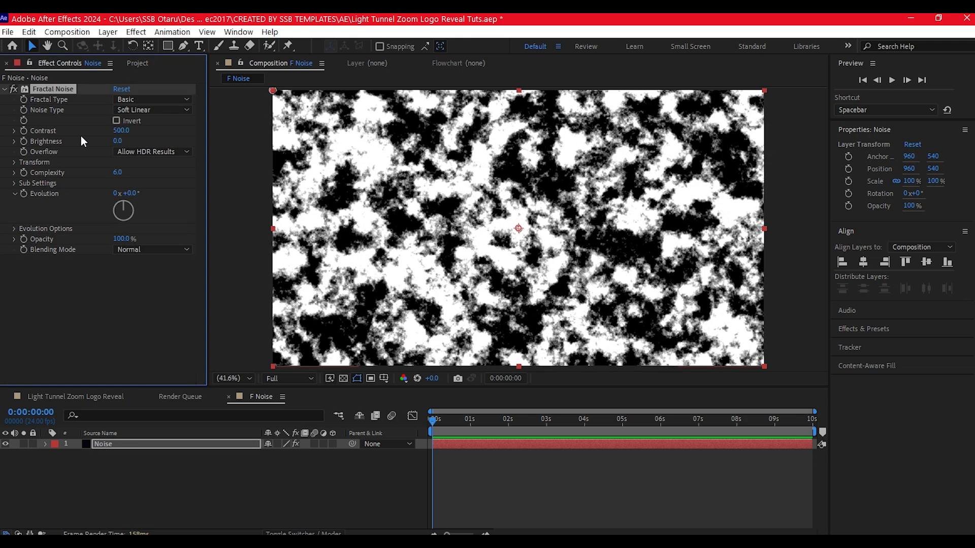
left_click(117, 141)
type("-212")
key("Return")
left_click(87, 498)
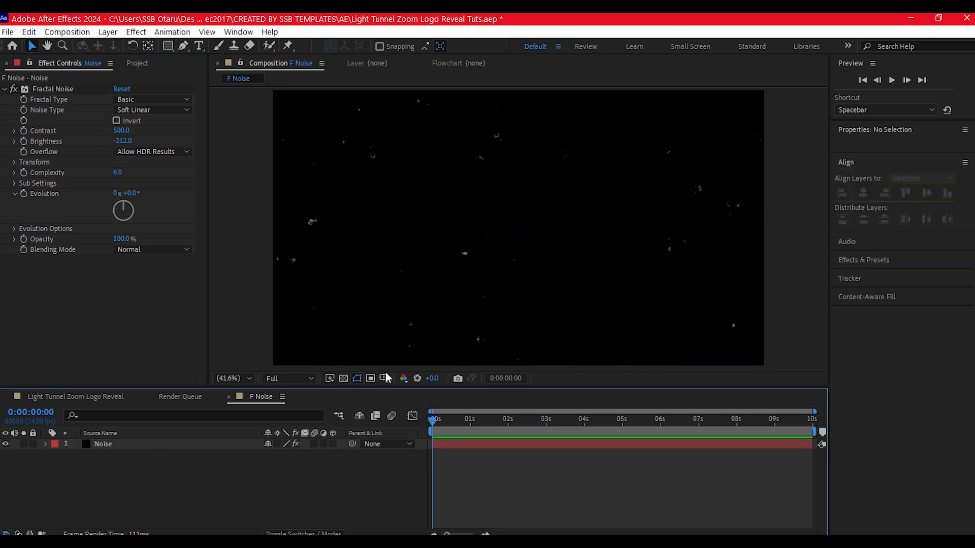
Keyframe the Fractal Noise brightness, moving the -212 keyframe to about 3 seconds and setting -65 at 0 seconds
left_click(23, 141)
key("u")
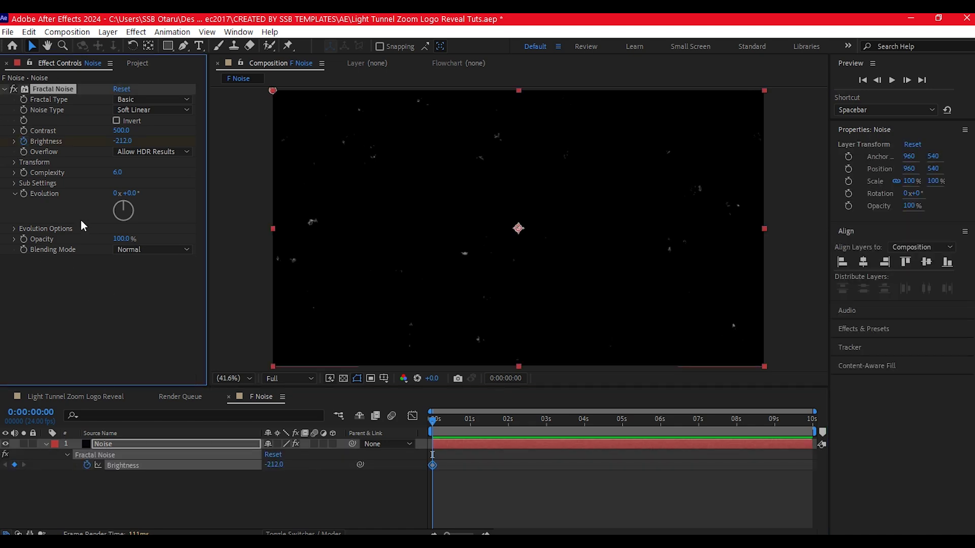
left_click_drag(432, 465, 559, 467)
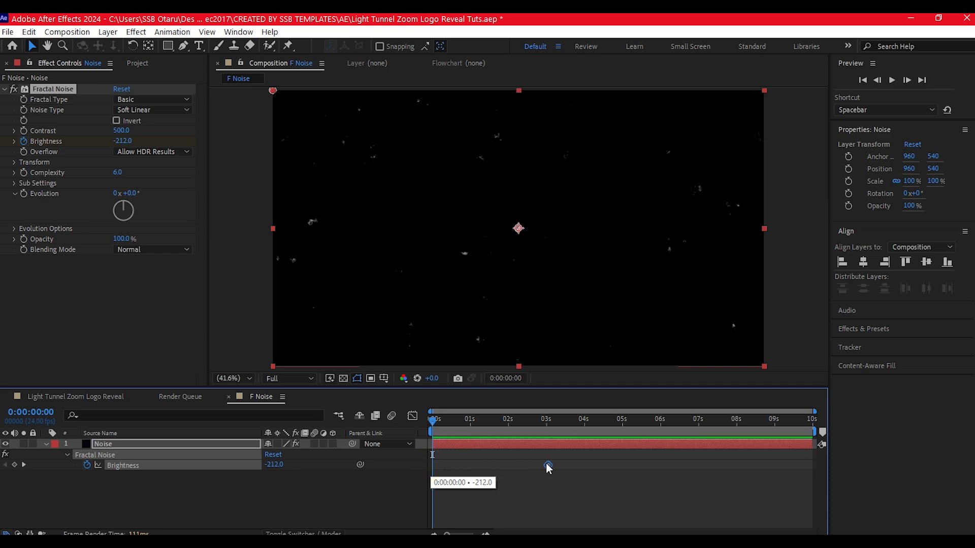
left_click(269, 465)
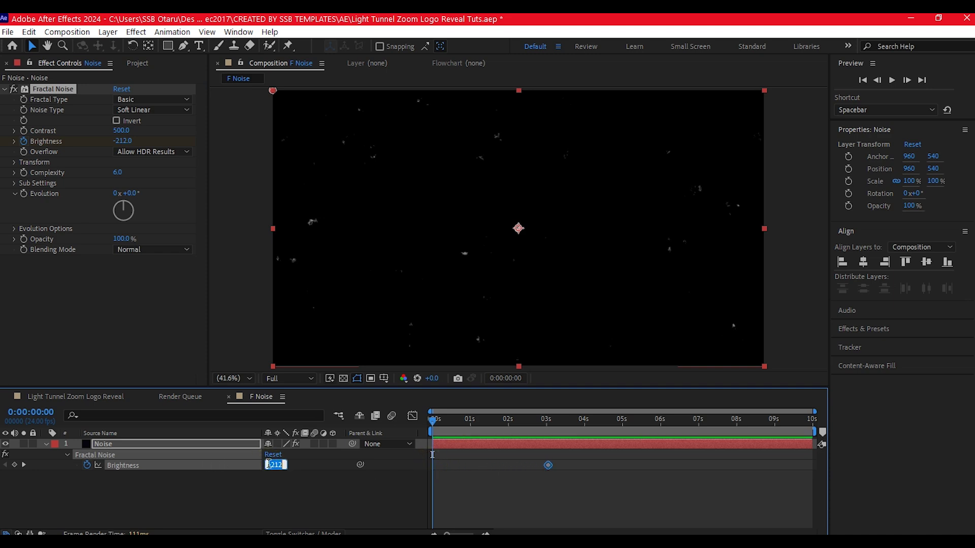
type("-65")
key("Return")
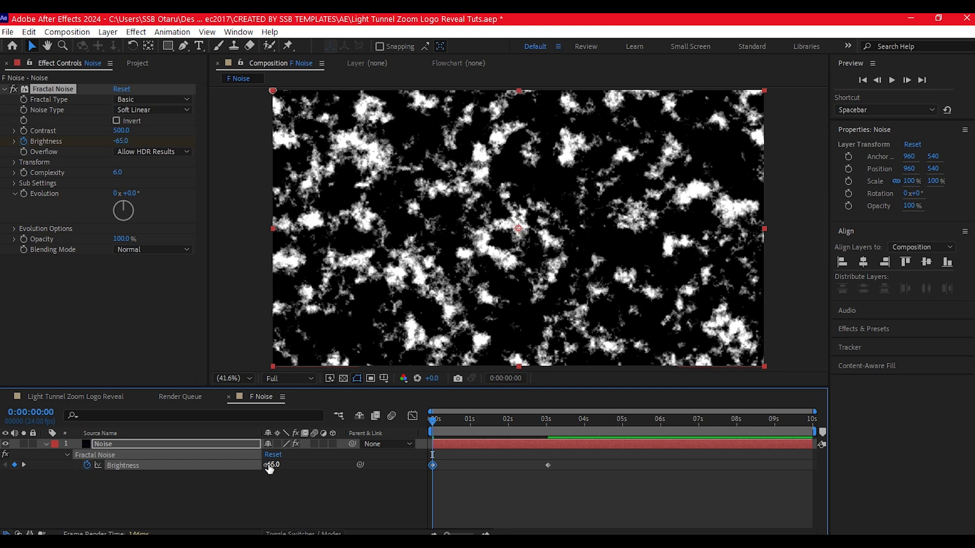
Disable uniform scaling in the Fractal Noise transform and set the scale width to 3500
left_click(14, 162)
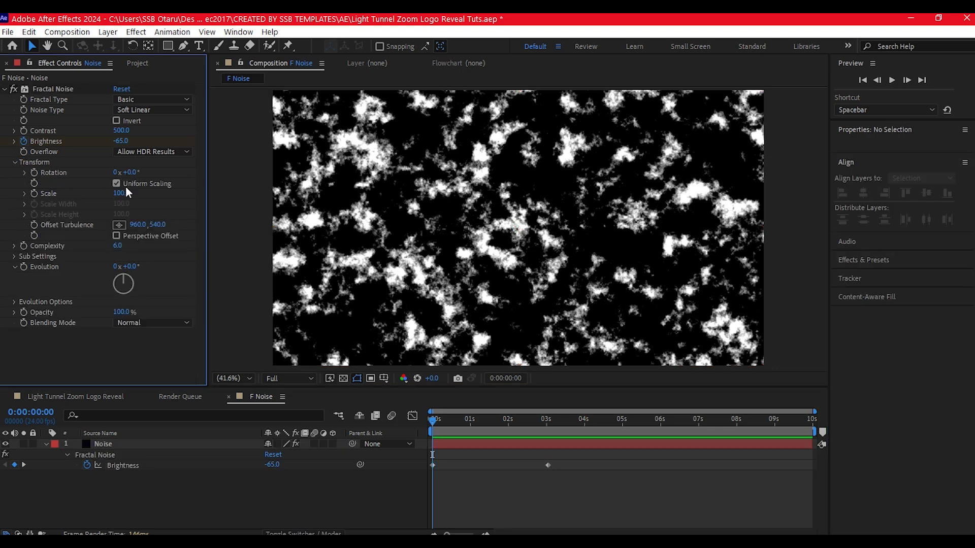
left_click(116, 183)
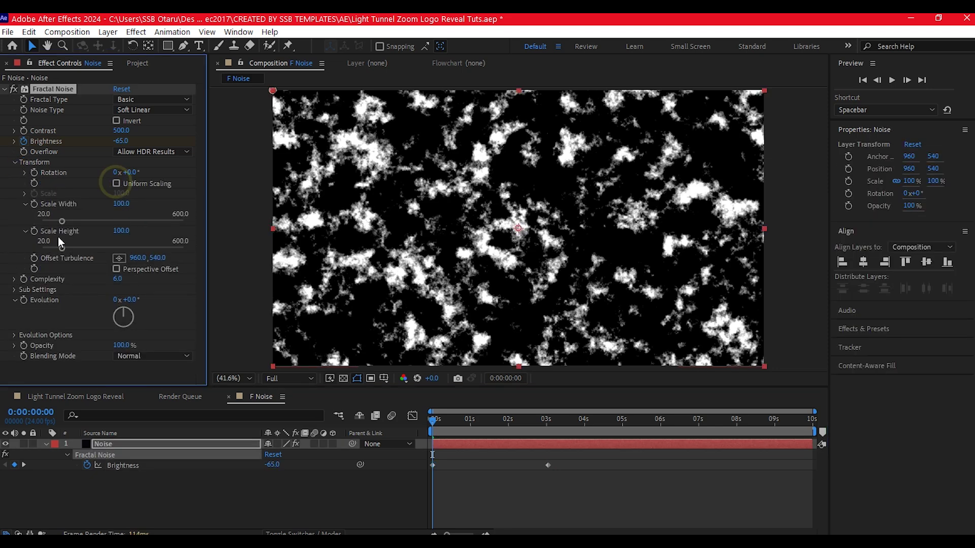
left_click(119, 204)
type("3500")
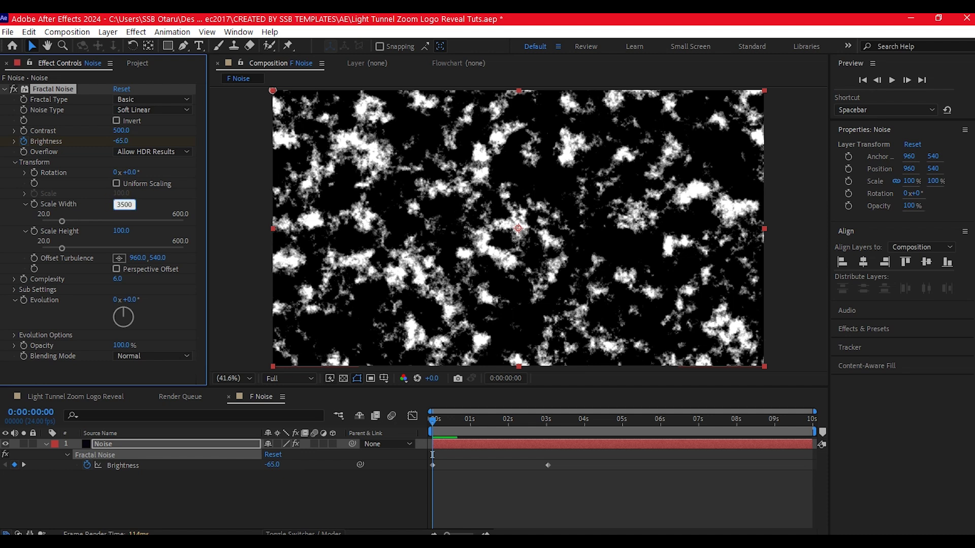
key("Return")
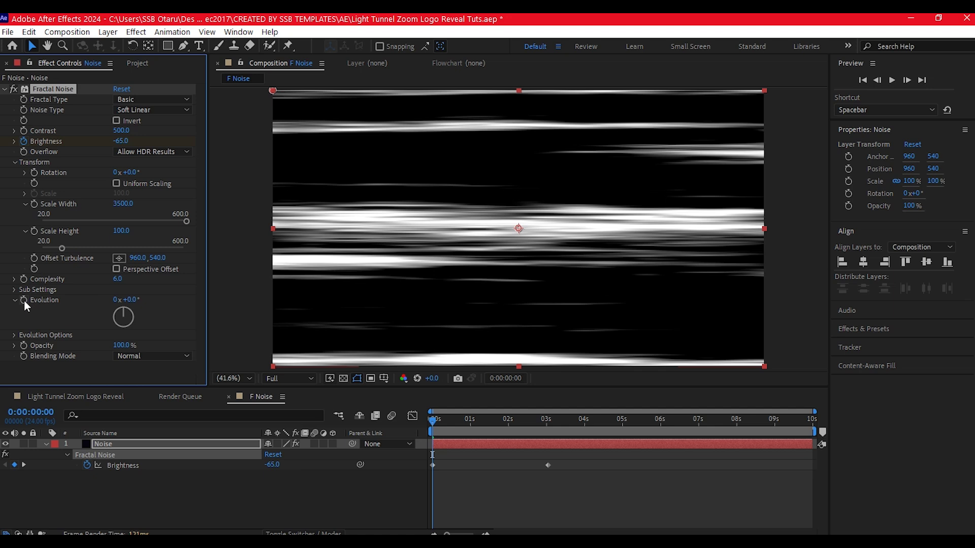
Add the expression time*100 to the Fractal Noise Evolution property
left_click(24, 300, "alt")
type("tim")
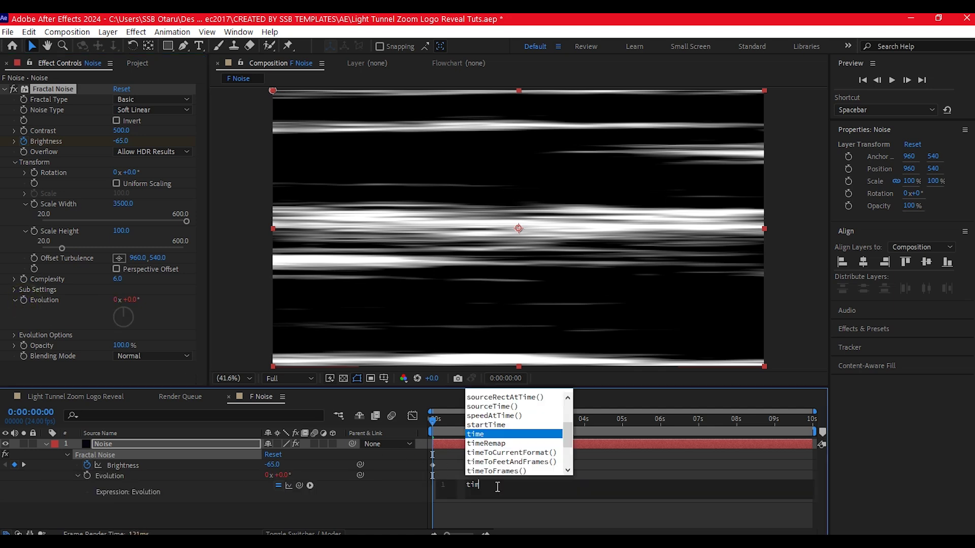
type("e*")
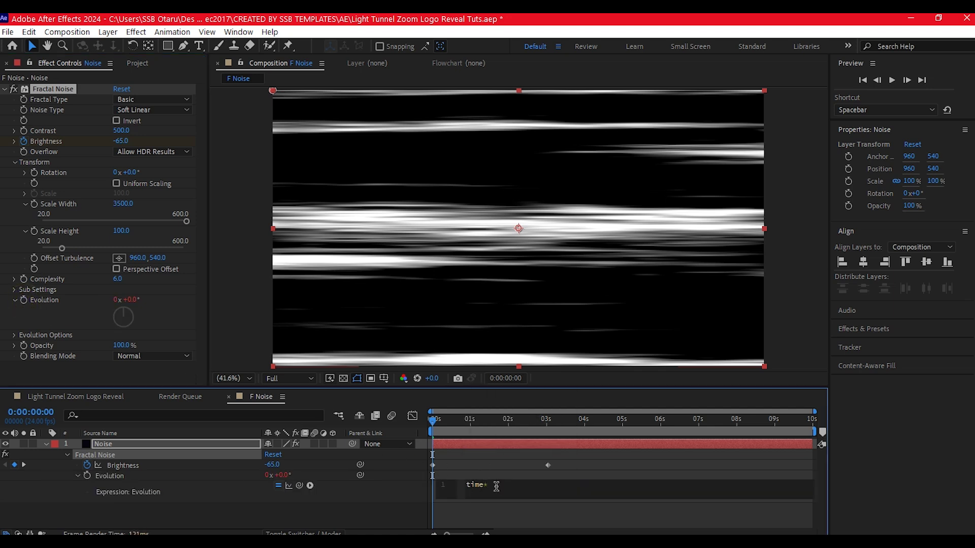
type("100")
left_click(496, 464)
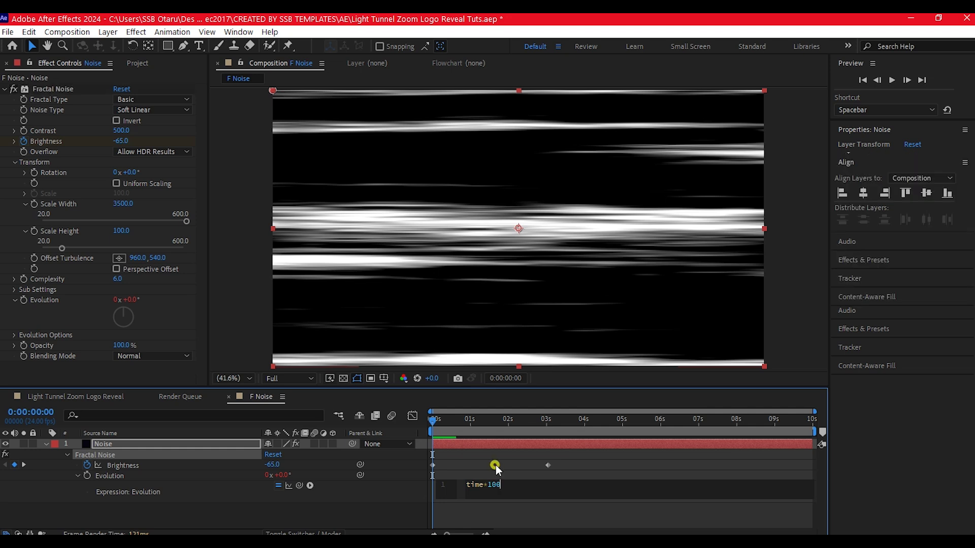
Turn off the Fractal Noise effect on the Noise layer and display the proportional grid over the composition
left_click(13, 89)
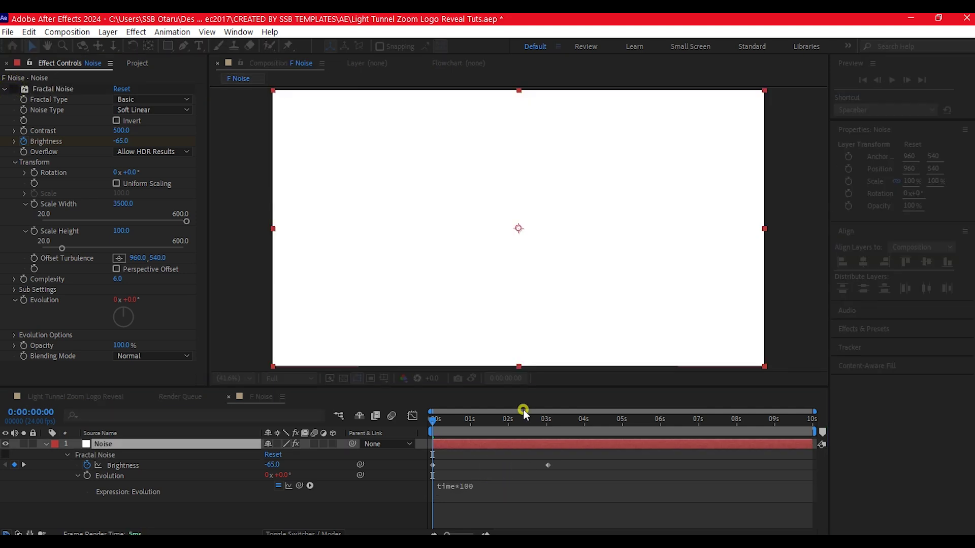
left_click(383, 379)
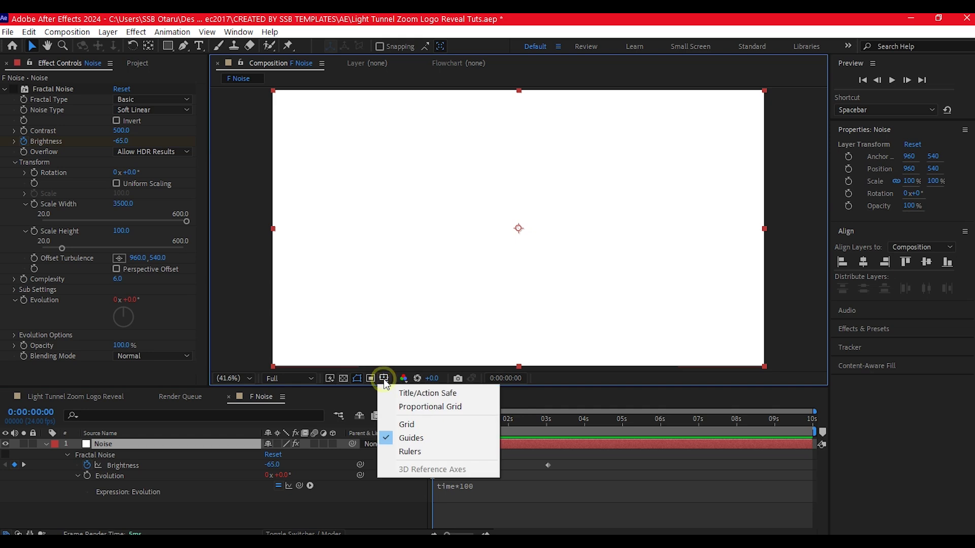
left_click(429, 406)
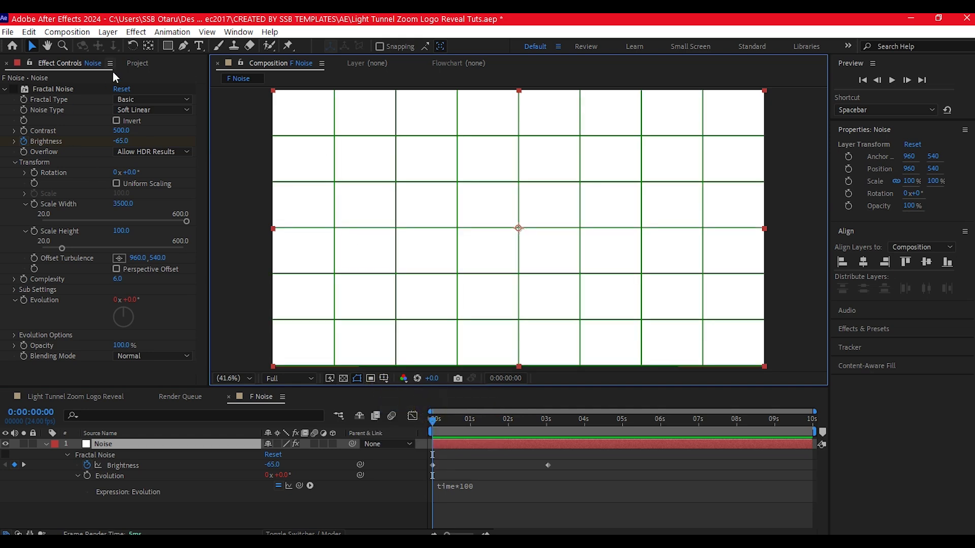
Draw a full-height rectangular mask on the Noise layer from the first to about the sixth inner vertical grid line, and extend it beyond the frame's top edge
left_click(168, 46)
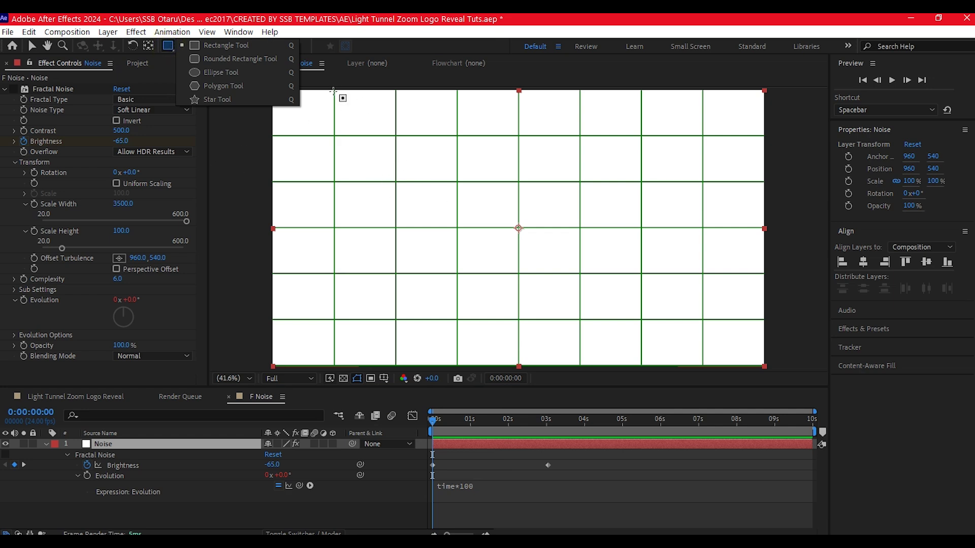
left_click_drag(334, 90, 645, 367)
key("v")
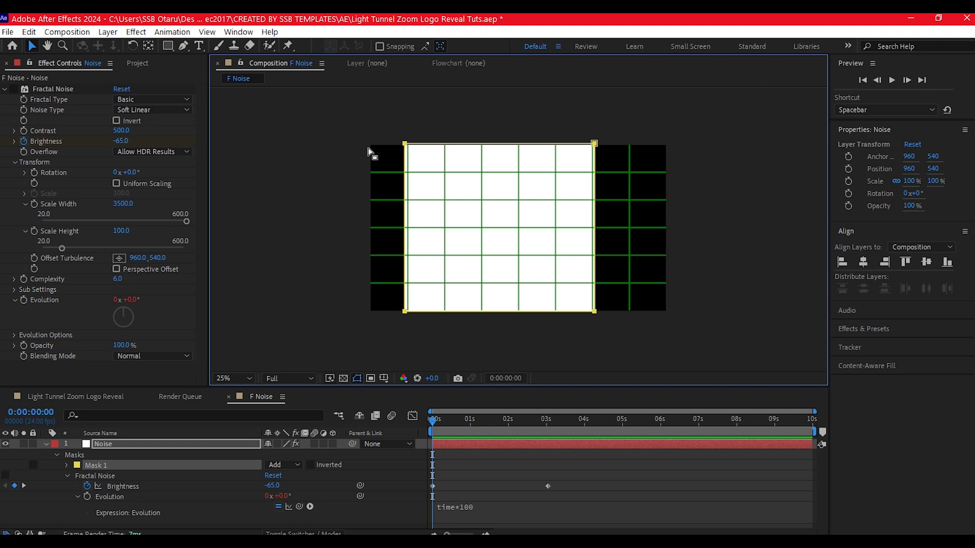
double_click(446, 146)
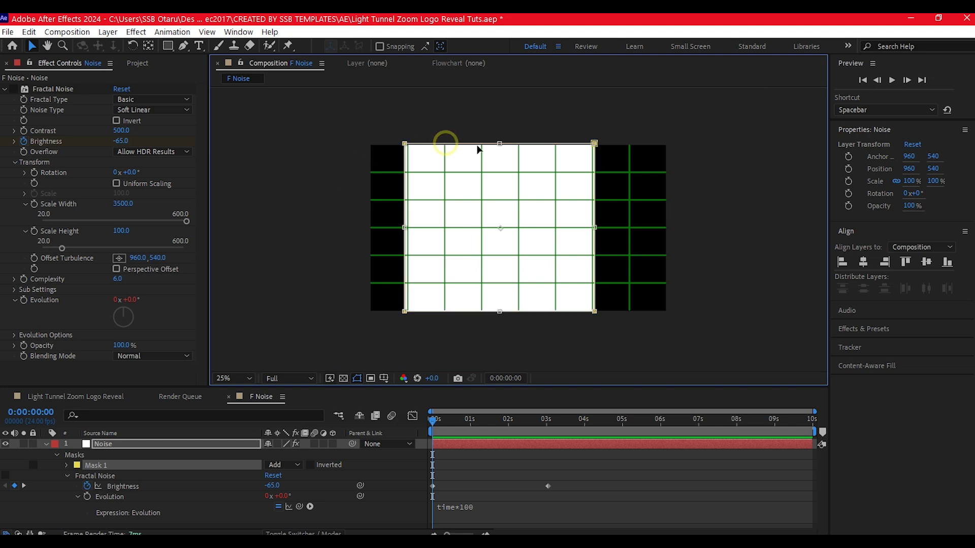
left_click_drag(500, 142, 501, 109)
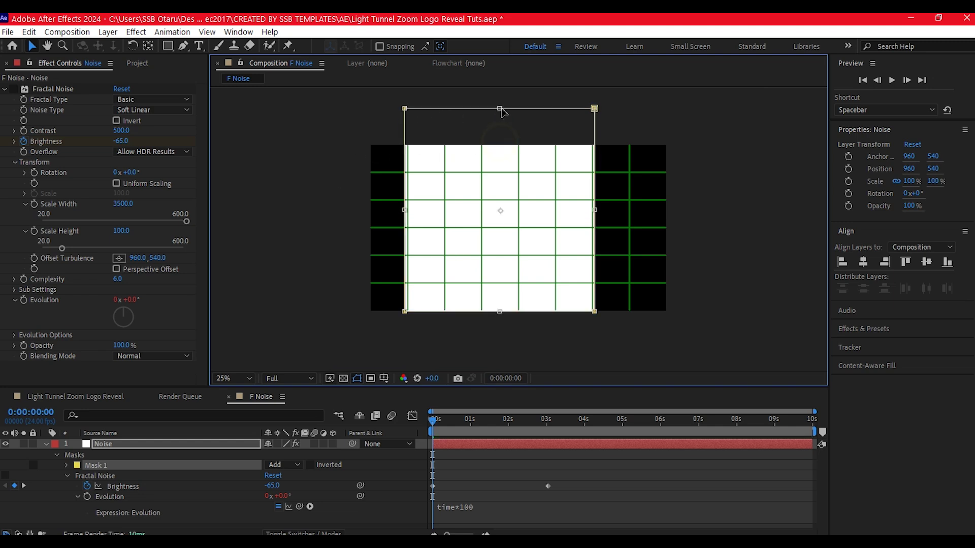
Feather the Noise layer's mask, trying 85 and 300 pixels before setting the feather to 250 pixels
left_click(116, 446)
key("f")
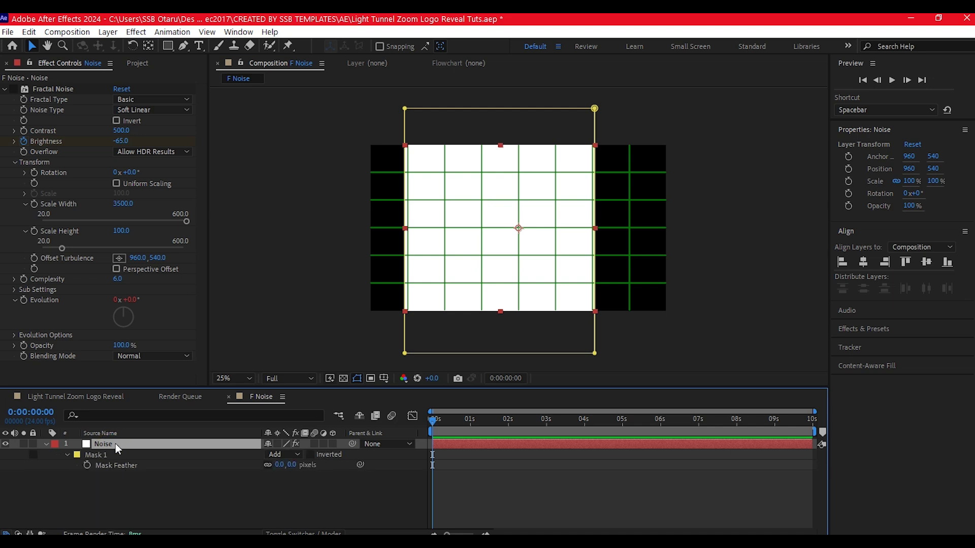
left_click(279, 466)
type("85")
key("Return")
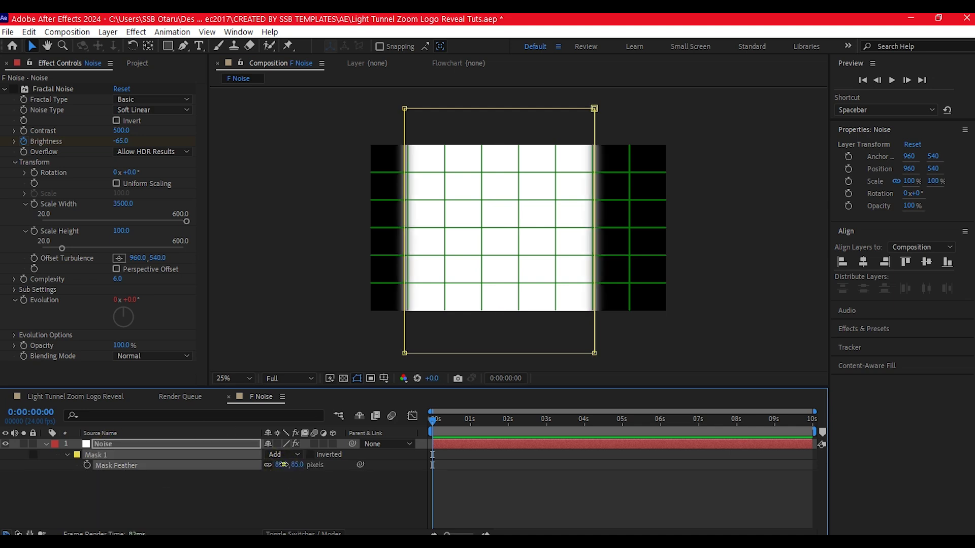
left_click(283, 465)
type("300")
key("Return")
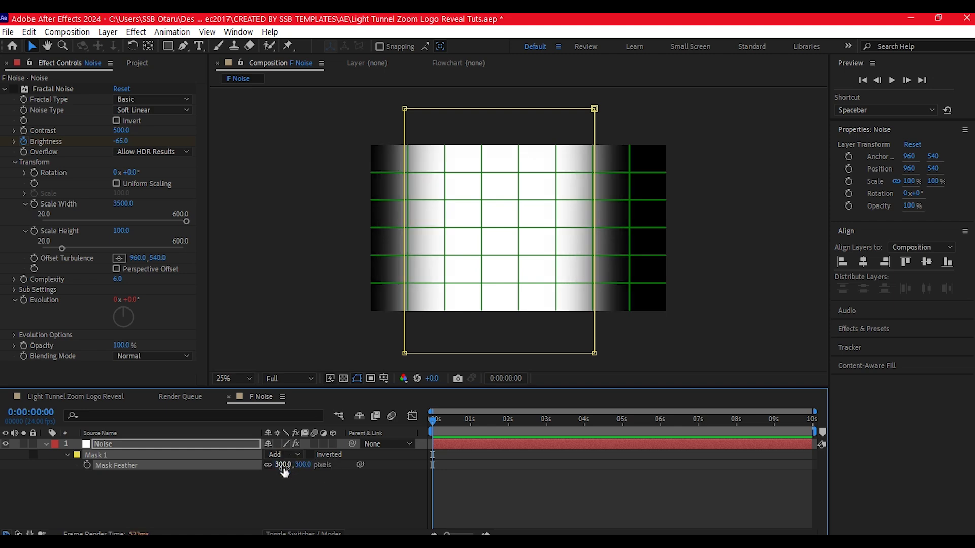
left_click(283, 465)
type("250")
key("Return")
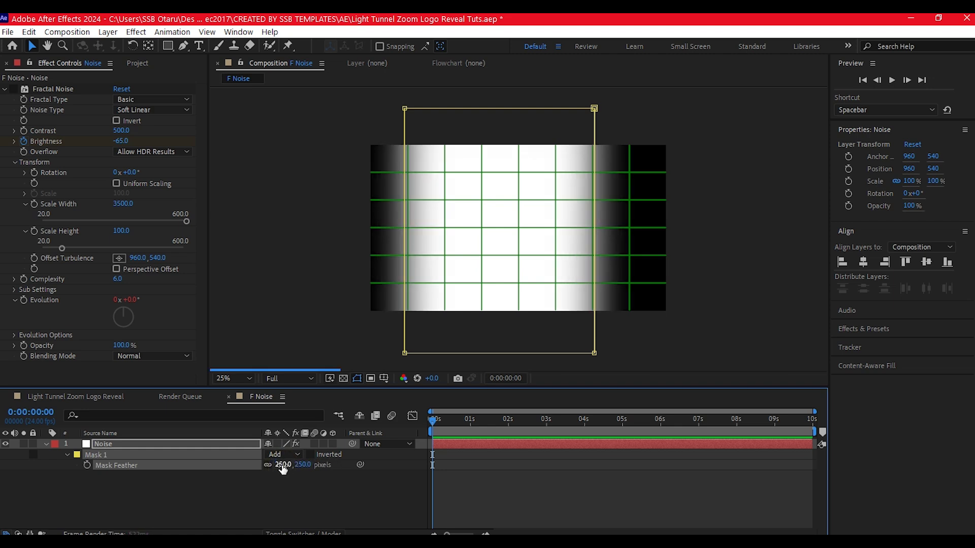
Turn the Noise layer's Fractal Noise effect back on and set the mask feather to 200 pixels
left_click(228, 378)
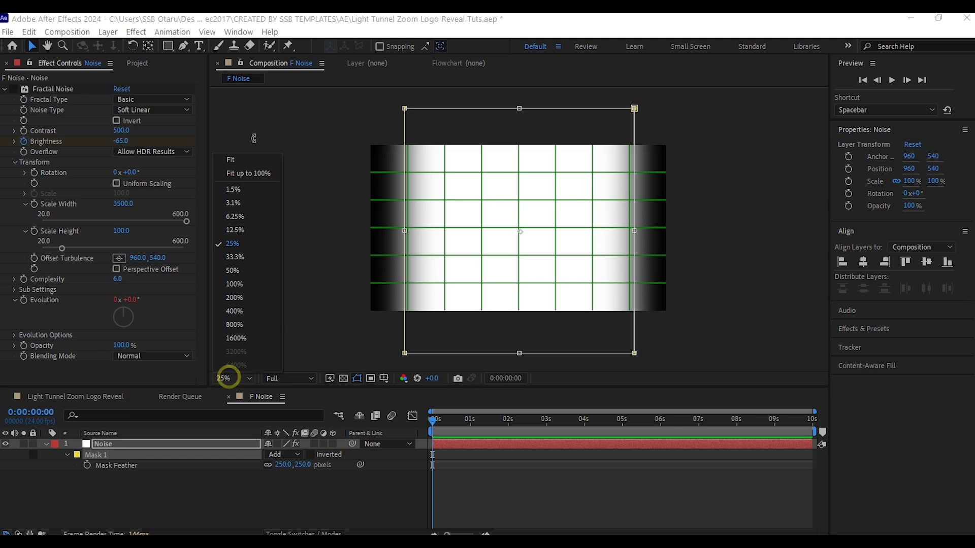
left_click(229, 159)
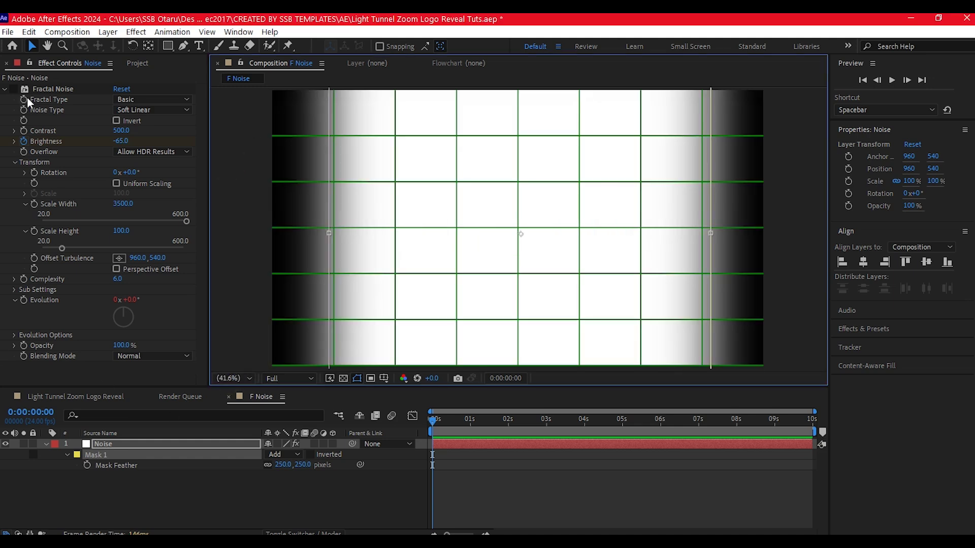
left_click(13, 90)
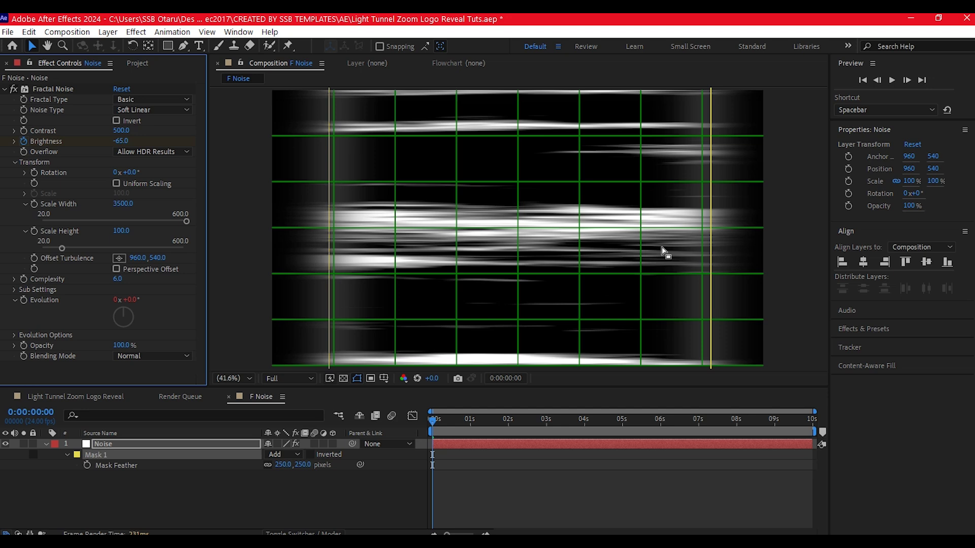
left_click(134, 482)
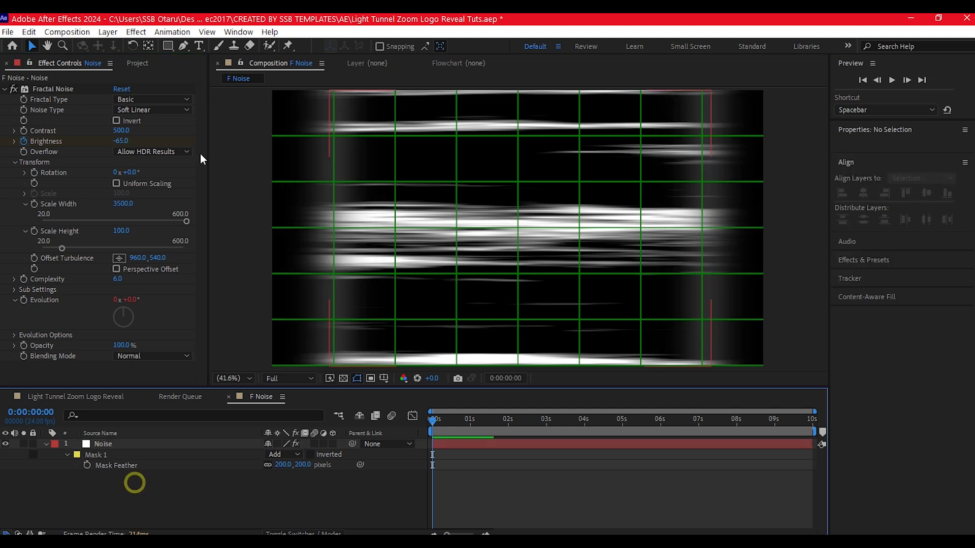
Create a 1920x1080, 24 fps, 10-second composition named Tunnel Stroke
left_click(146, 62)
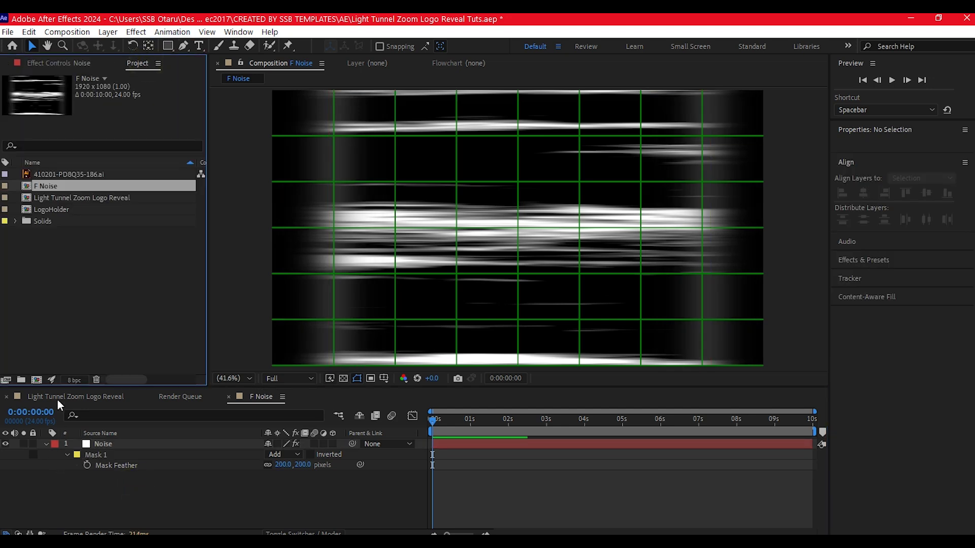
left_click(36, 380)
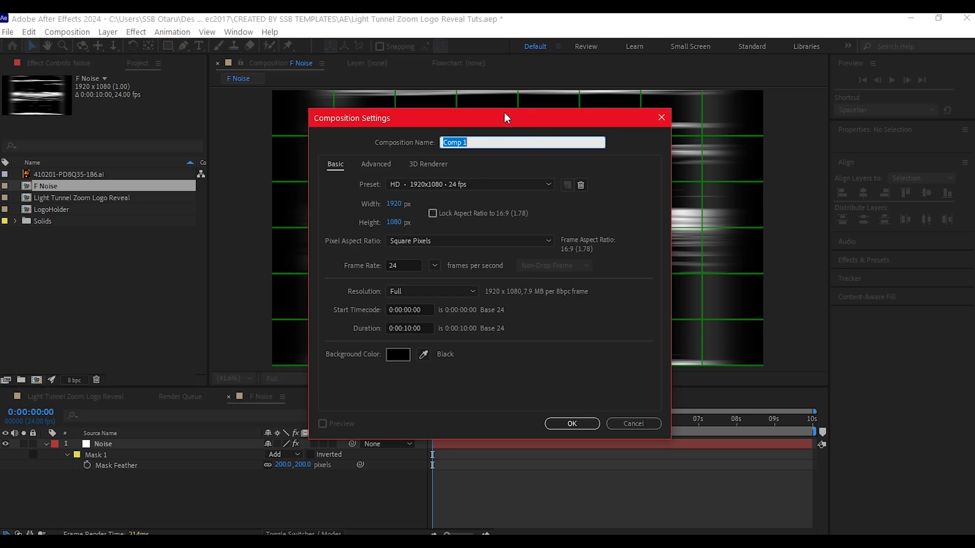
type("Tunnel Stroke")
left_click(571, 424)
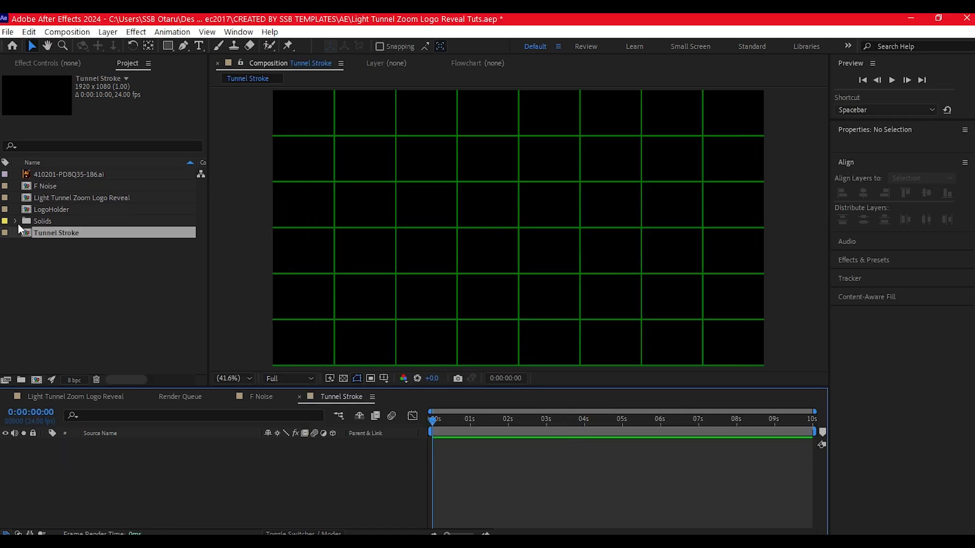
Add the F Noise composition as a layer in Tunnel Stroke and hide the proportional grid
mouse_move(38, 184)
left_mouse_down()
mouse_move(36, 452)
mouse_move(90, 482)
left_mouse_up()
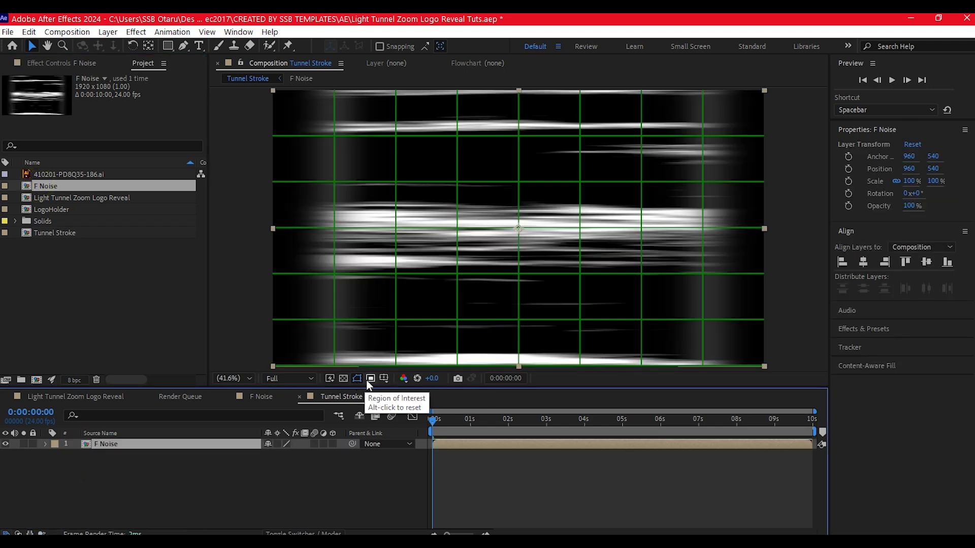
left_click(384, 379)
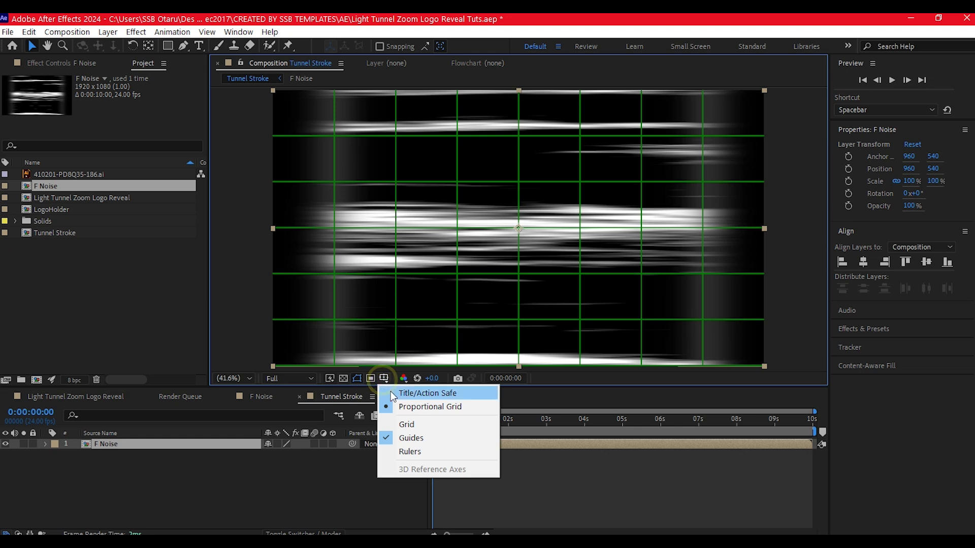
left_click(391, 405)
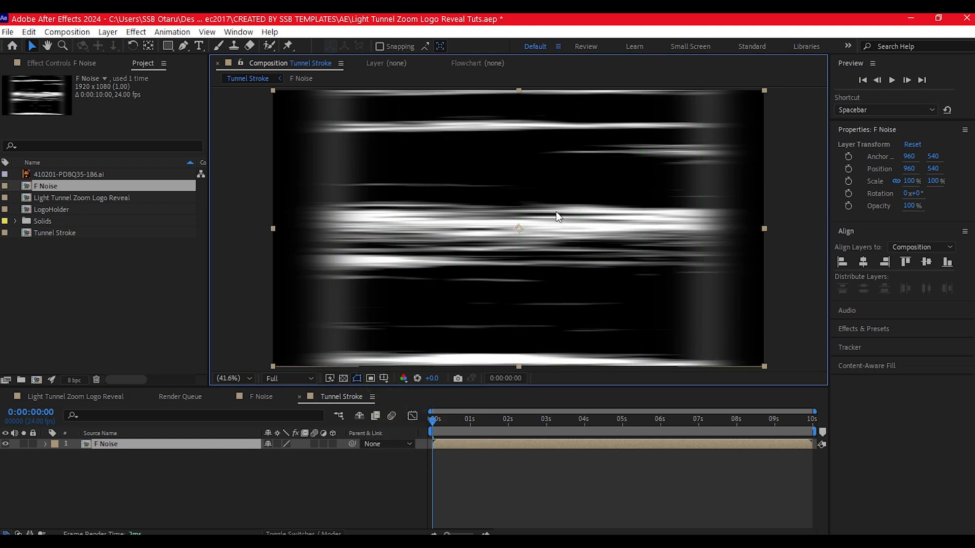
Apply the CC Cylinder effect to the F Noise layer
key("ctrl+space")
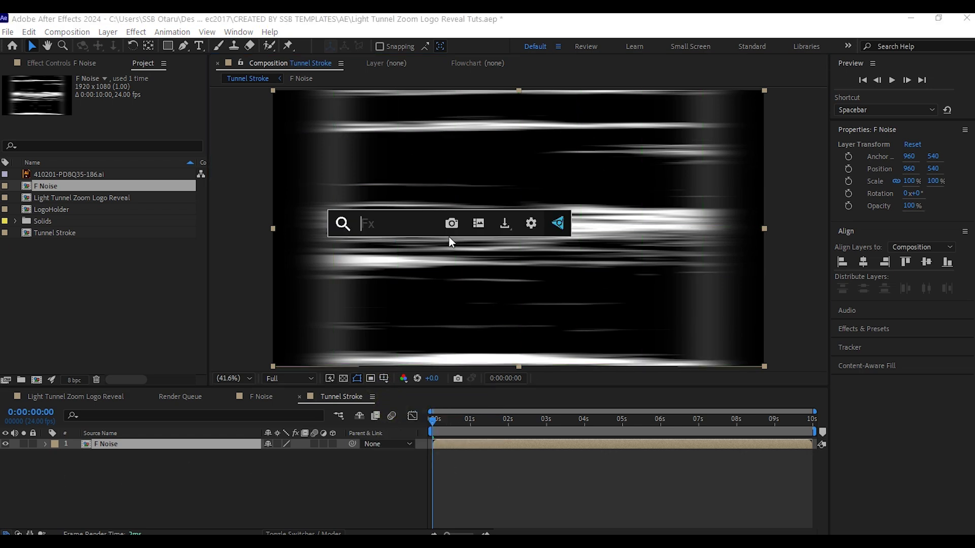
type("cc cyl")
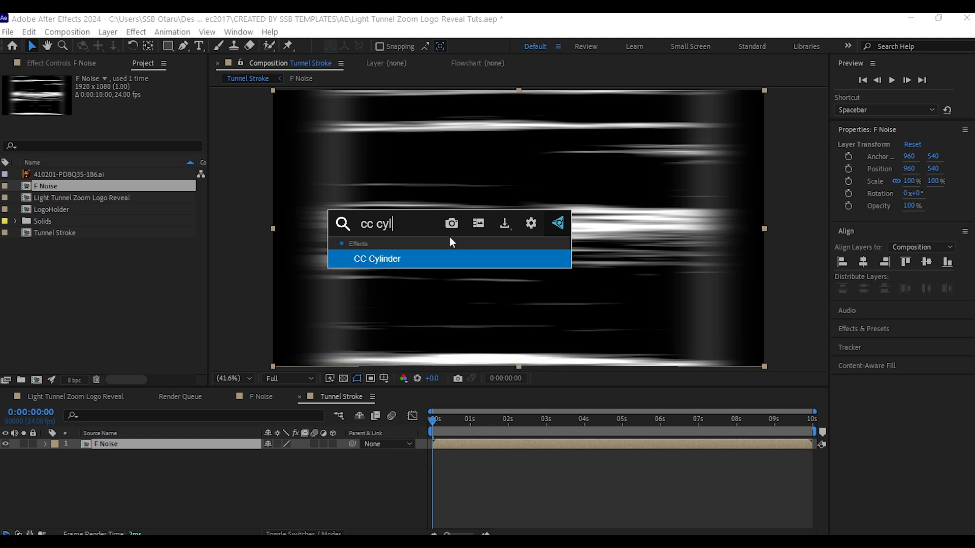
left_click(371, 265)
left_click(158, 306)
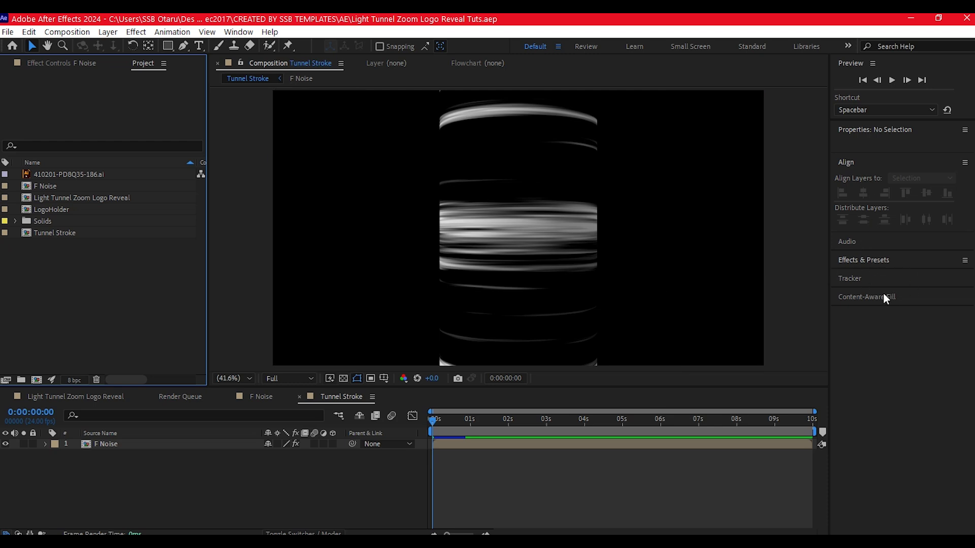
left_click(894, 263)
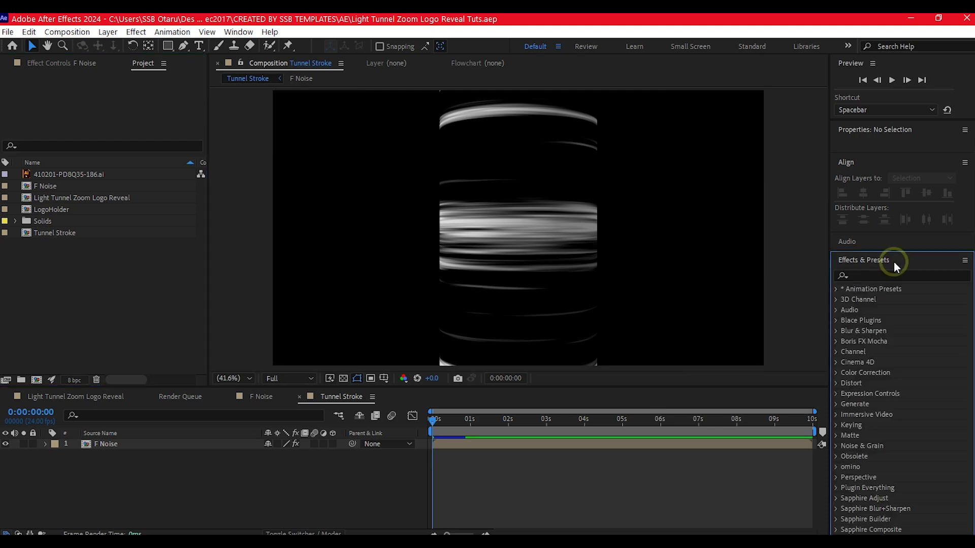
left_click(873, 274)
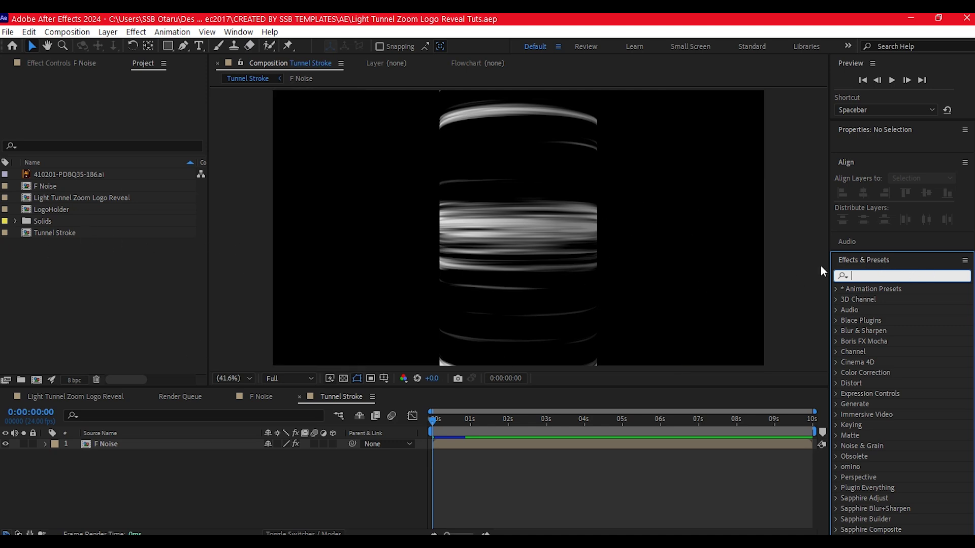
left_click(895, 258)
Set the CC Cylinder Rotation X on the F Noise layer to 90°
left_click(60, 63)
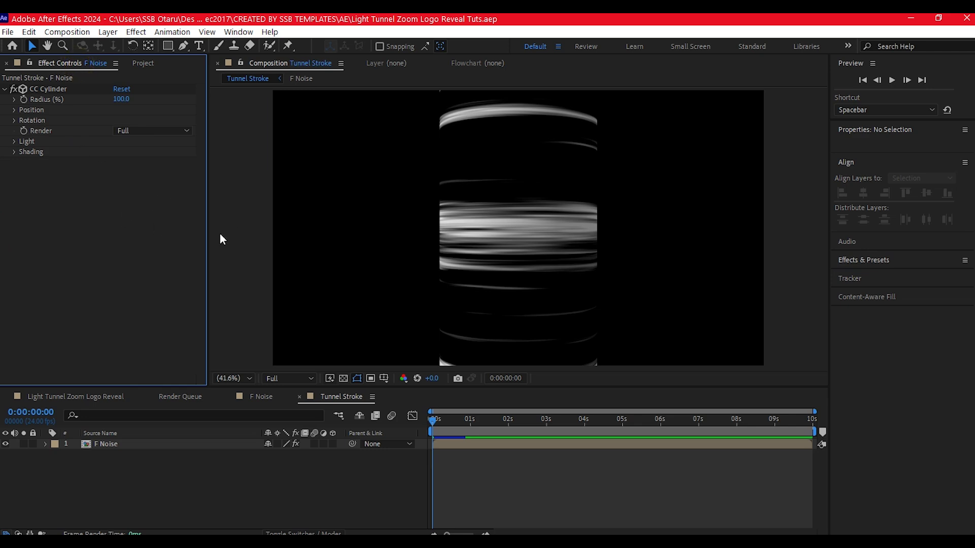
left_click(13, 121)
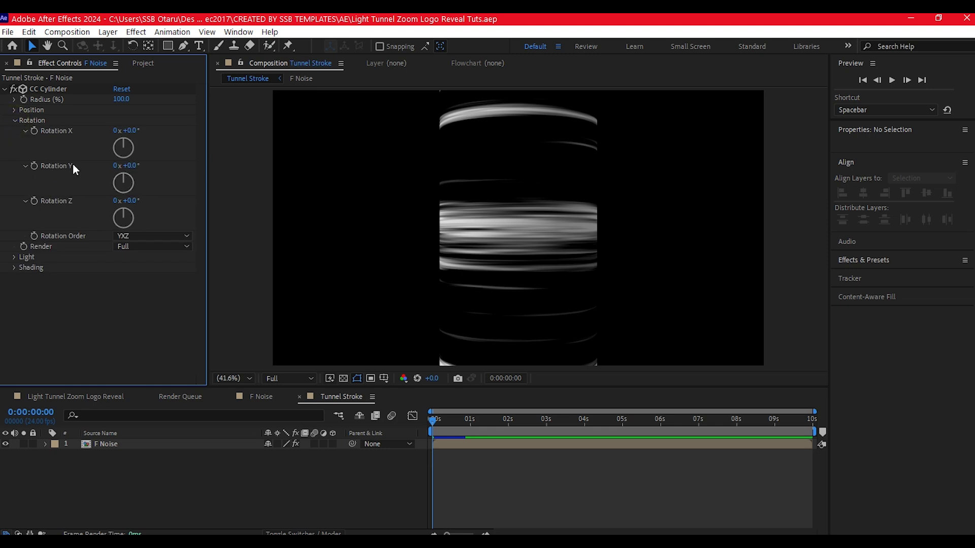
left_click(132, 131)
type("90")
key("Return")
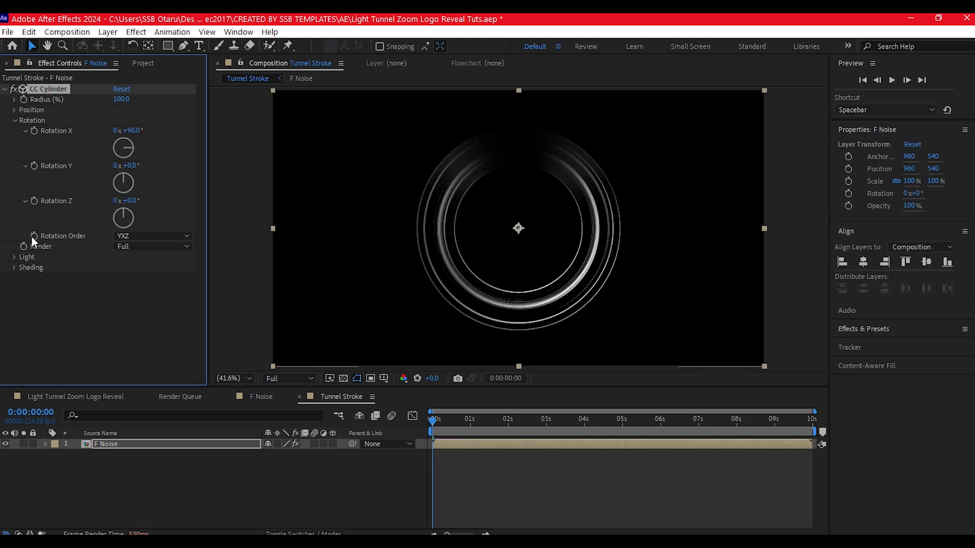
Change the CC Cylinder Light Color to a saturated blue
left_click(14, 257)
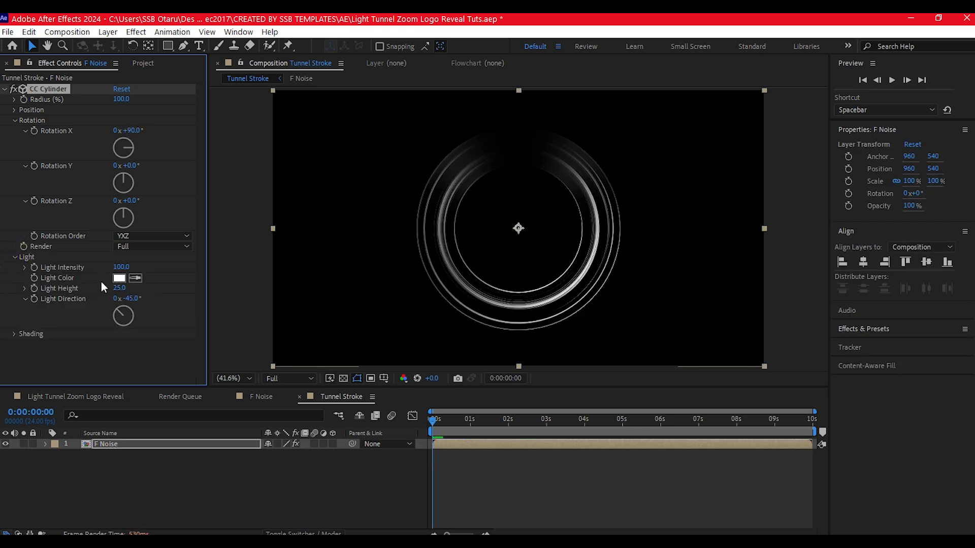
left_click(117, 280)
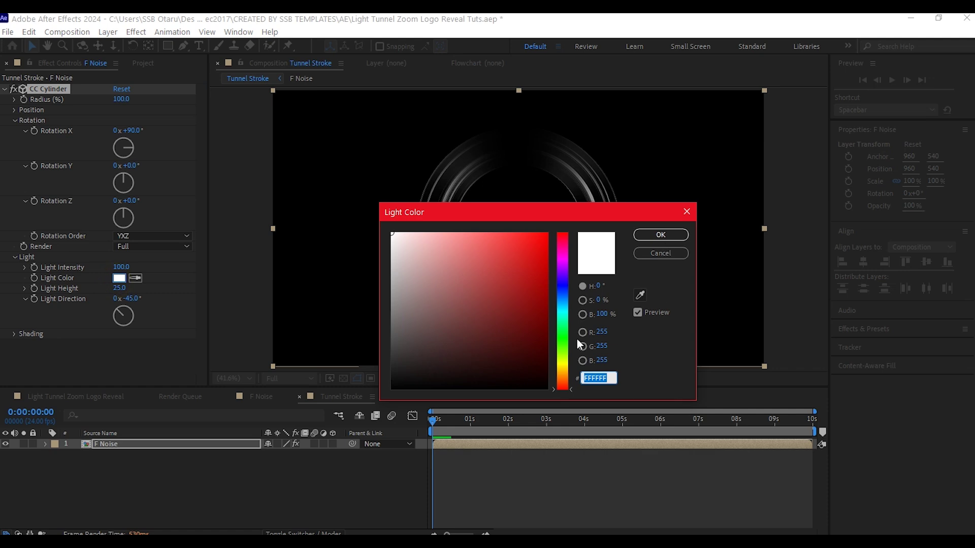
left_click(562, 267)
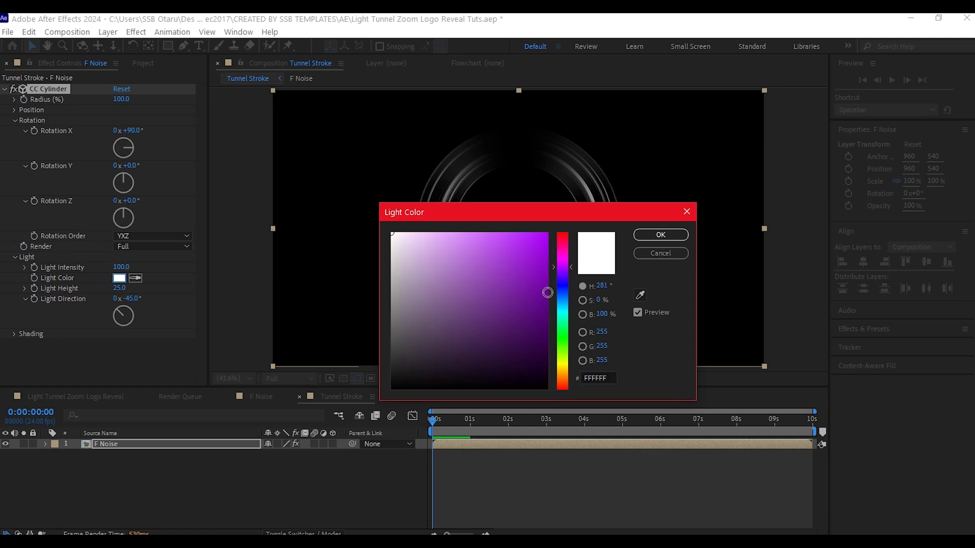
left_click(562, 298)
left_click(521, 241)
left_click(663, 234)
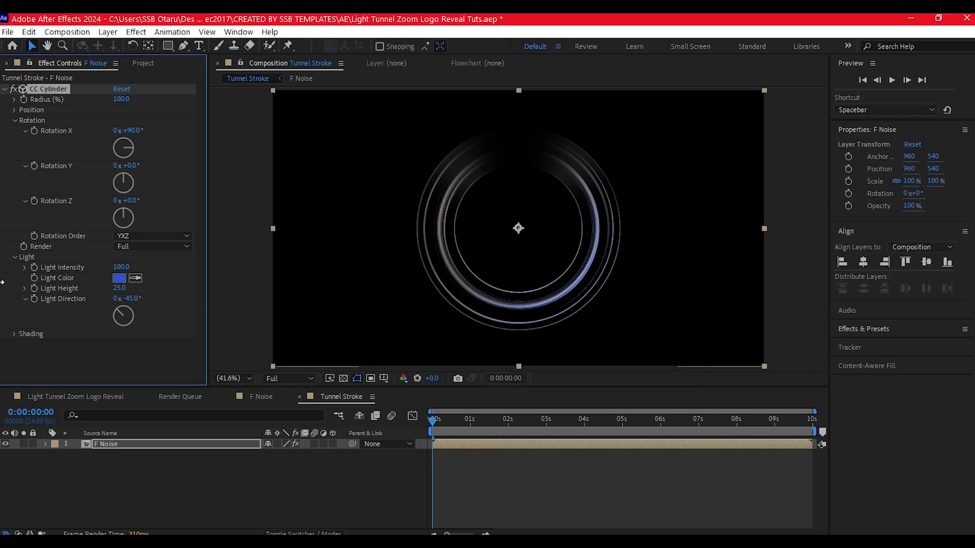
Set the Ambient value in the CC Cylinder Shading settings to 0
left_click(13, 335)
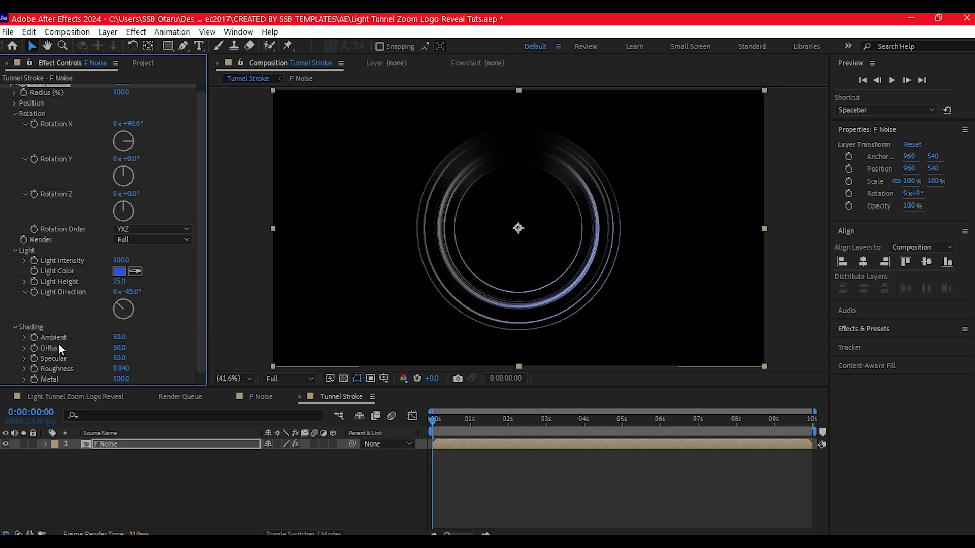
left_click(120, 338)
type("0")
key("Return")
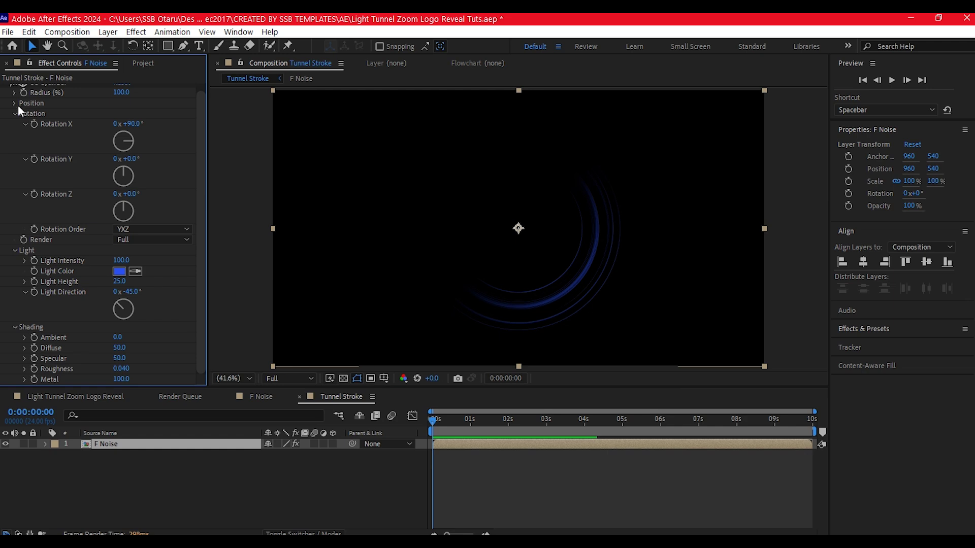
Add a CC Cylinder Position Z keyframe at 0:00:02:23 with a value of -910
left_click(14, 103)
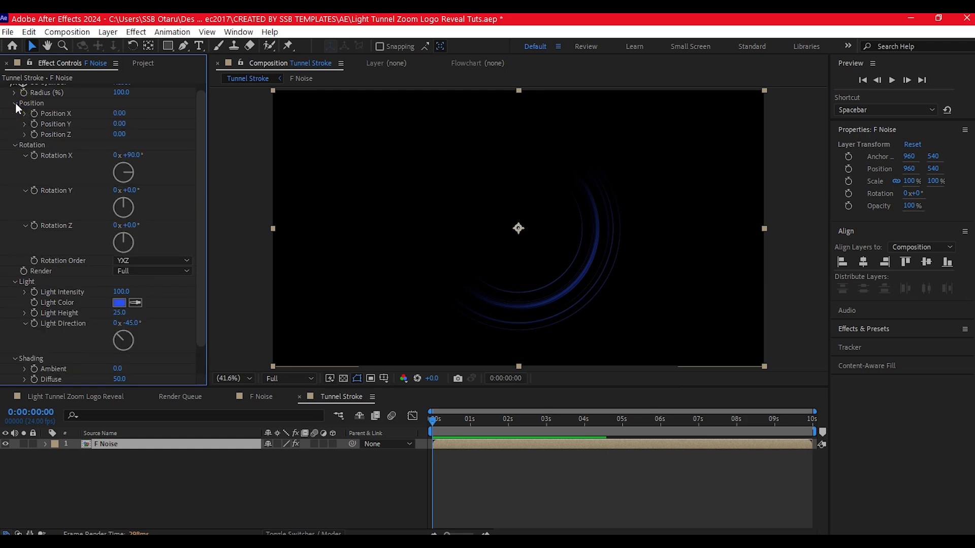
left_click(545, 420)
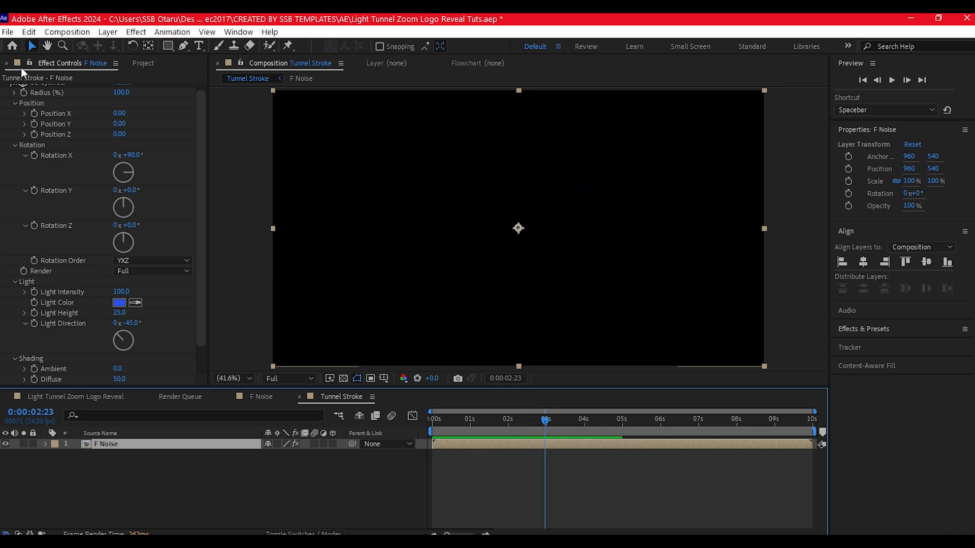
left_click(34, 134)
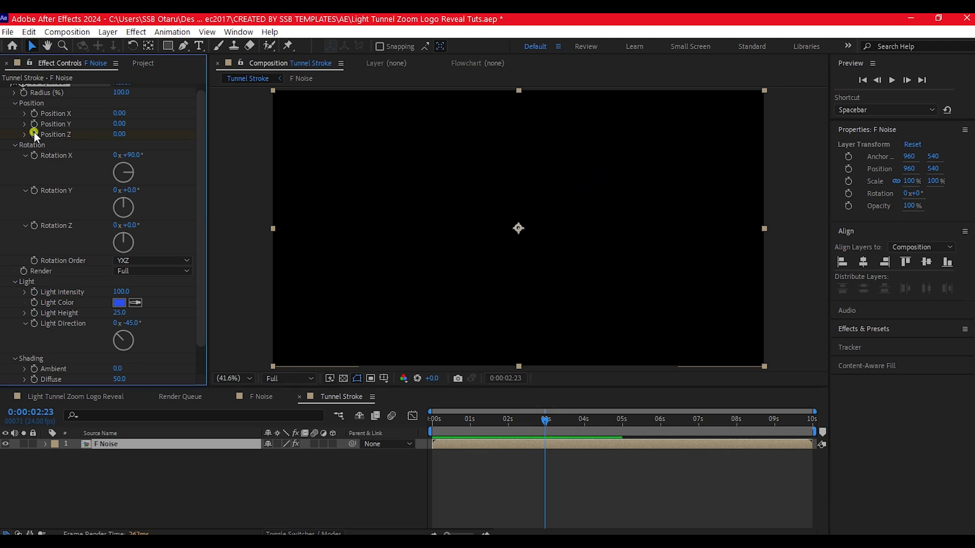
left_click(119, 135)
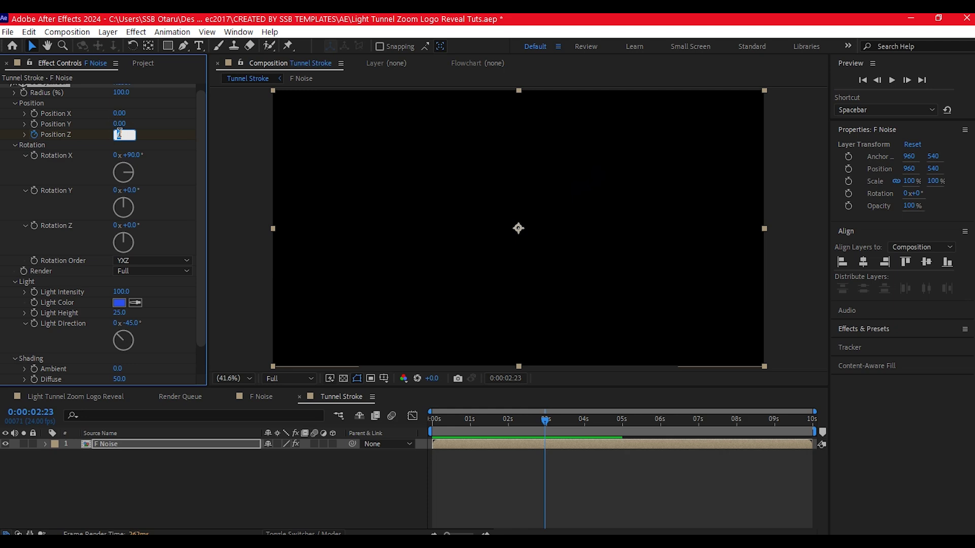
type("-910")
key("Return")
Add a CC Cylinder Position Z keyframe at 0:00:00:00 with a value of -4300
key("Home")
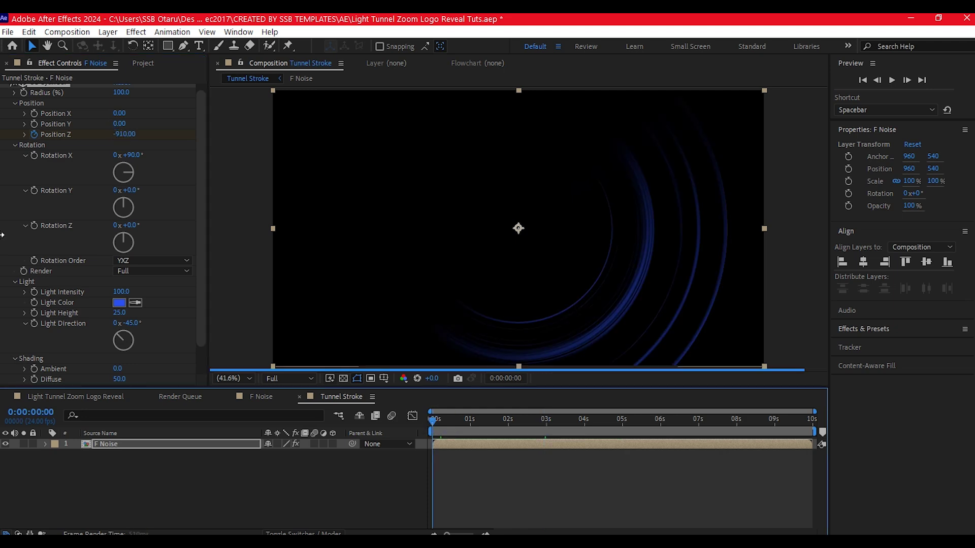
left_click(121, 134)
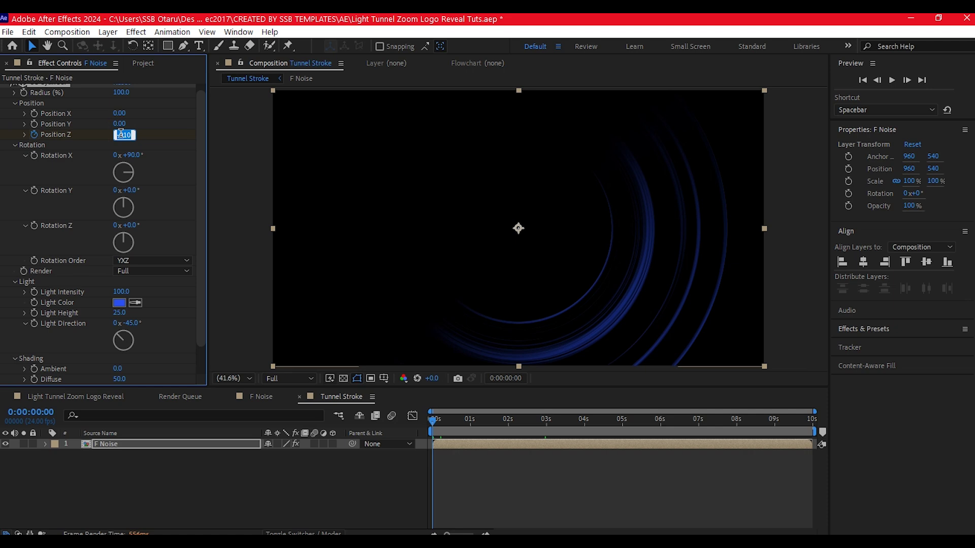
type("-4300")
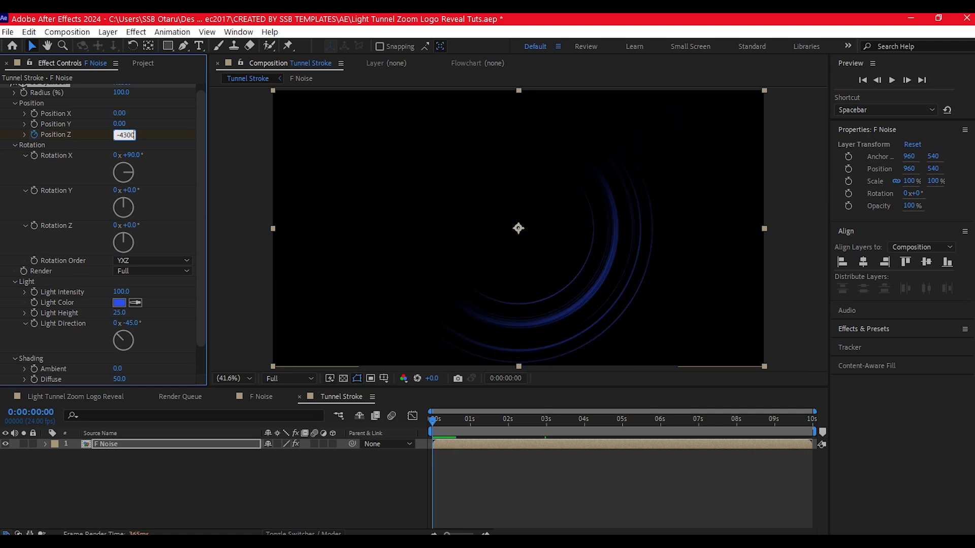
key("Return")
Reveal the F Noise layer's keyframes and apply Easy Ease to both Position Z keyframes
left_click(488, 444)
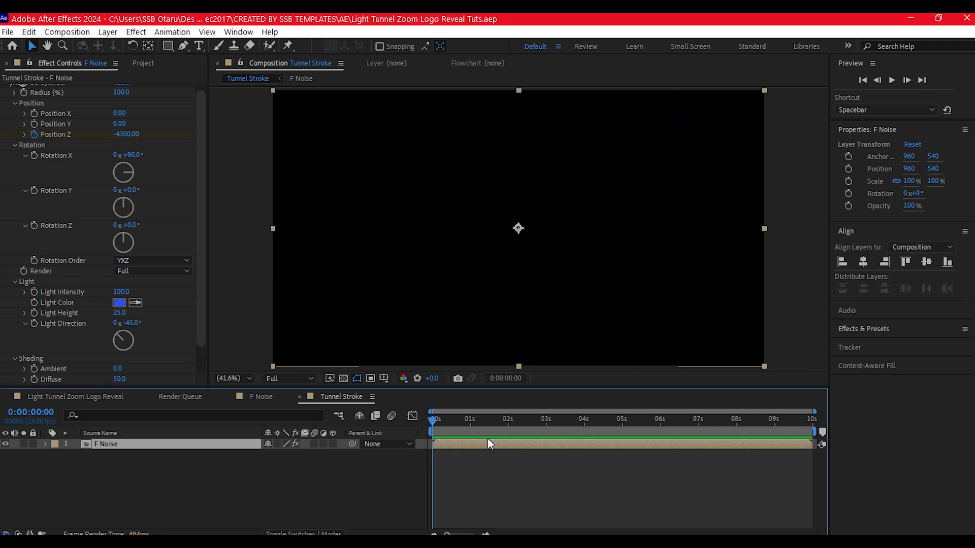
key("u")
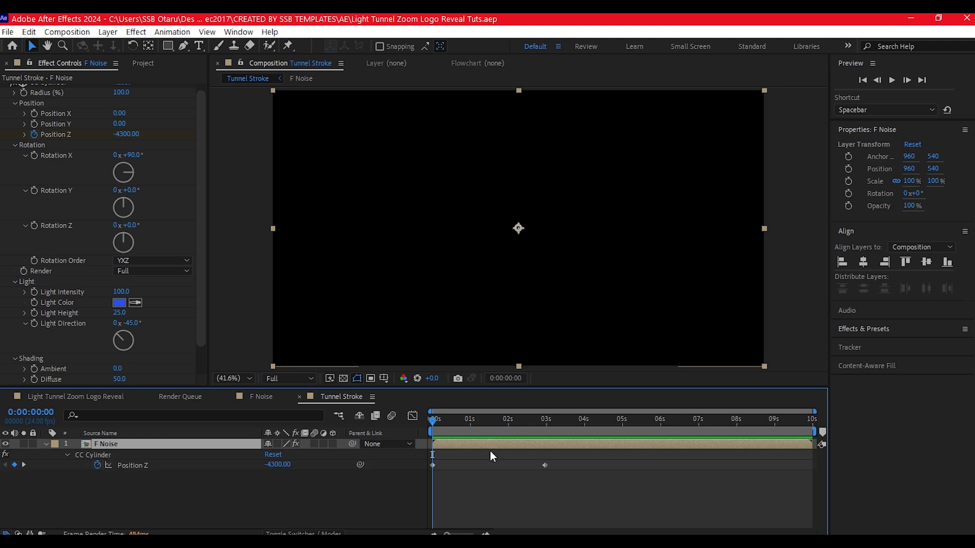
left_click_drag(570, 459, 415, 489)
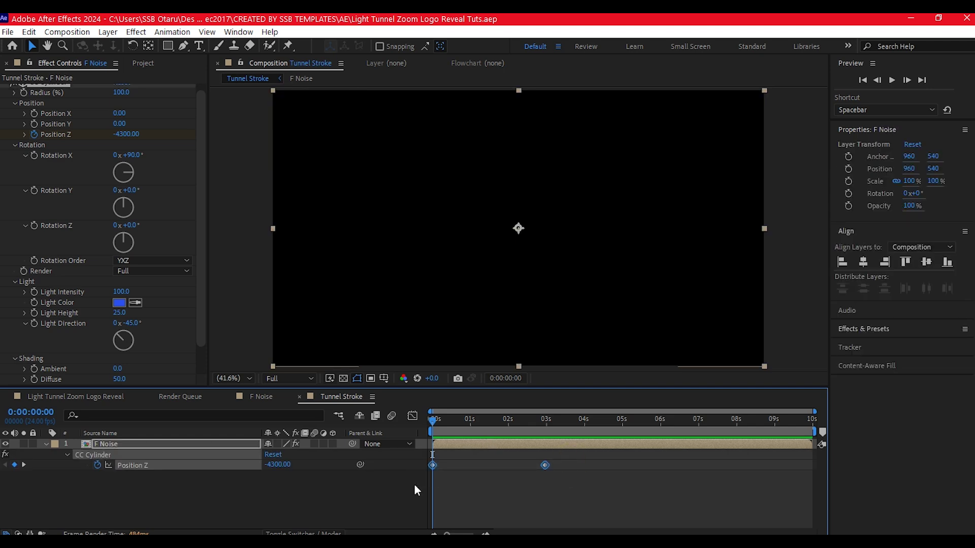
key("F9")
left_click(588, 474)
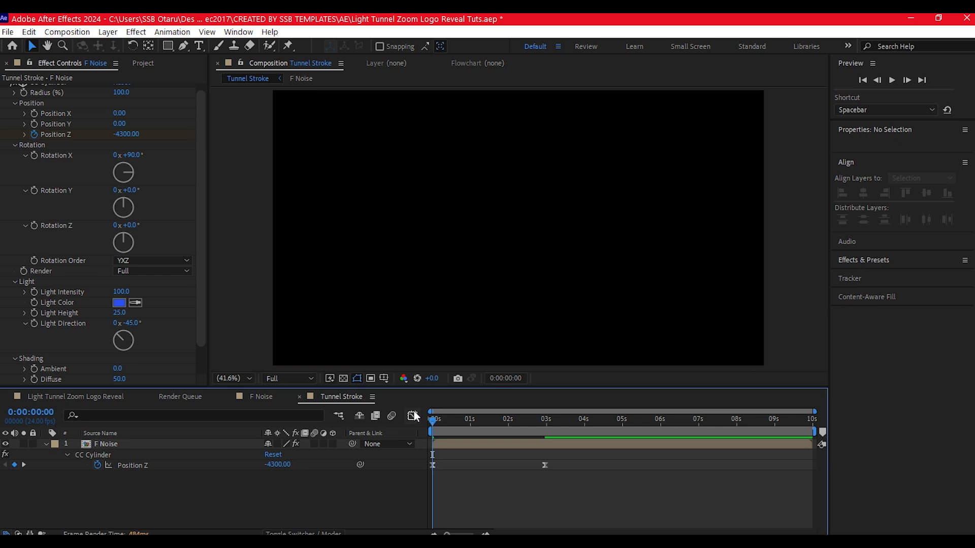
Set the velocity influence of the Position Z keyframe at 0:00:02:23 to 90% incoming and 85% outgoing
left_click(413, 416)
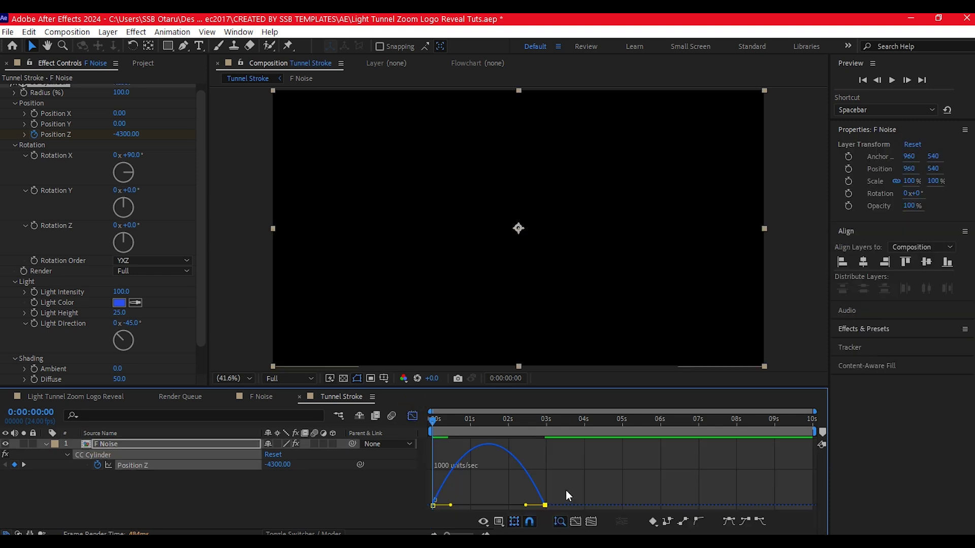
left_click_drag(566, 490, 526, 497)
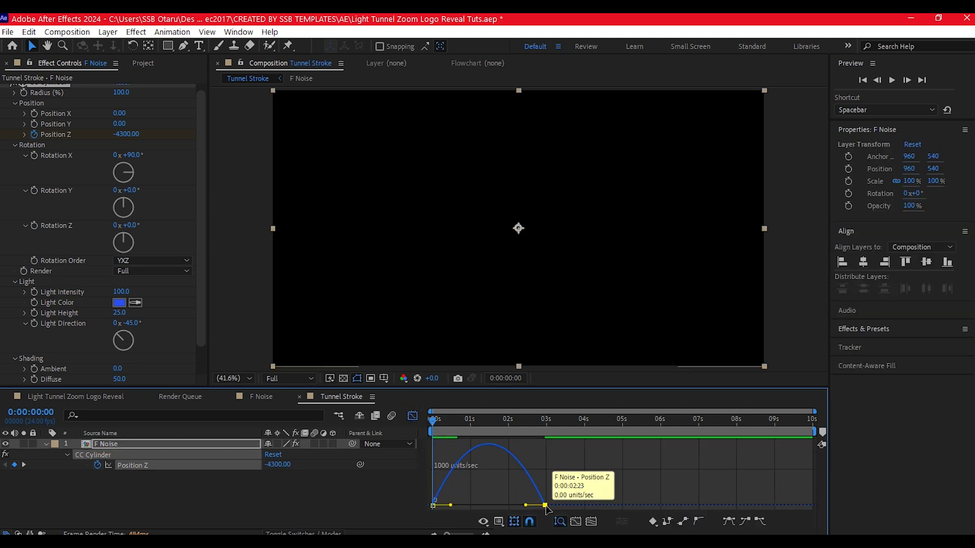
double_click(544, 506)
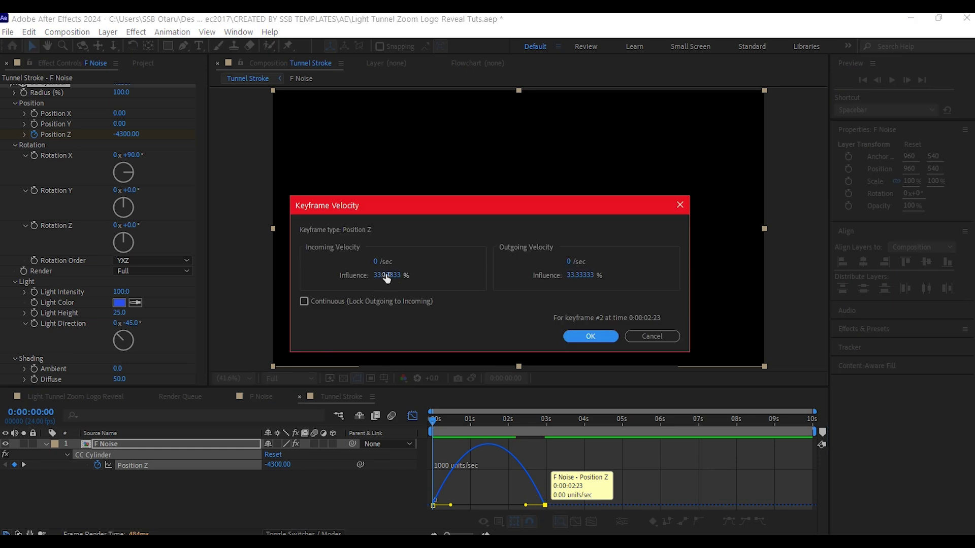
double_click(383, 275)
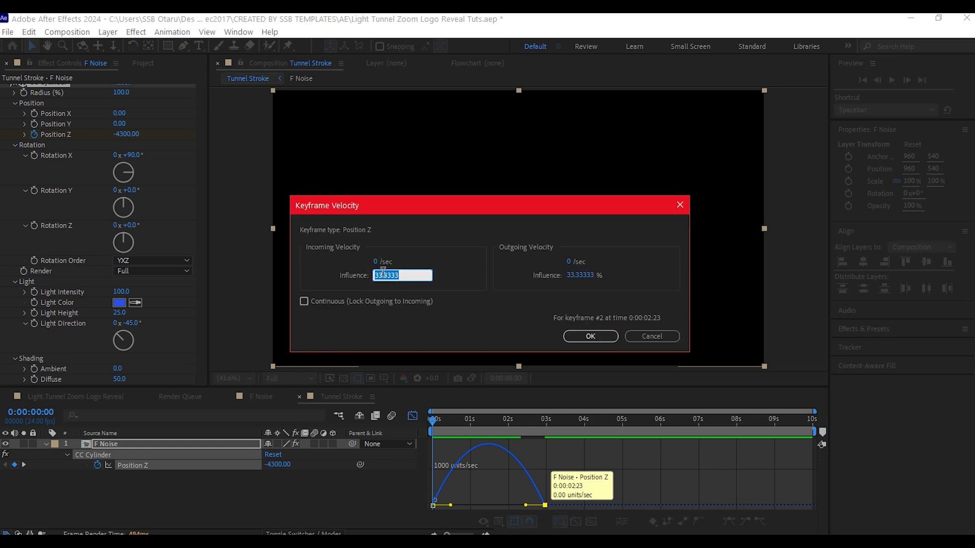
type("90")
double_click(578, 275)
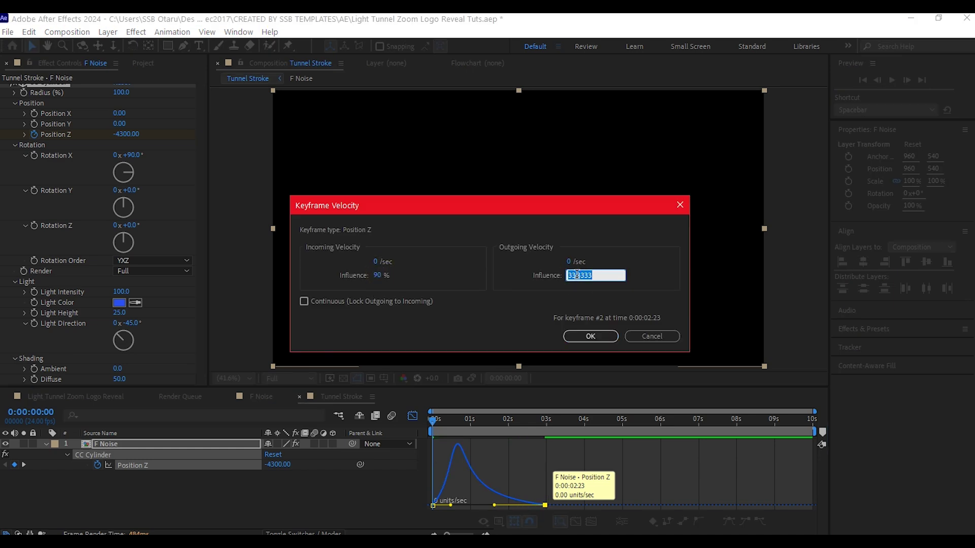
type("85")
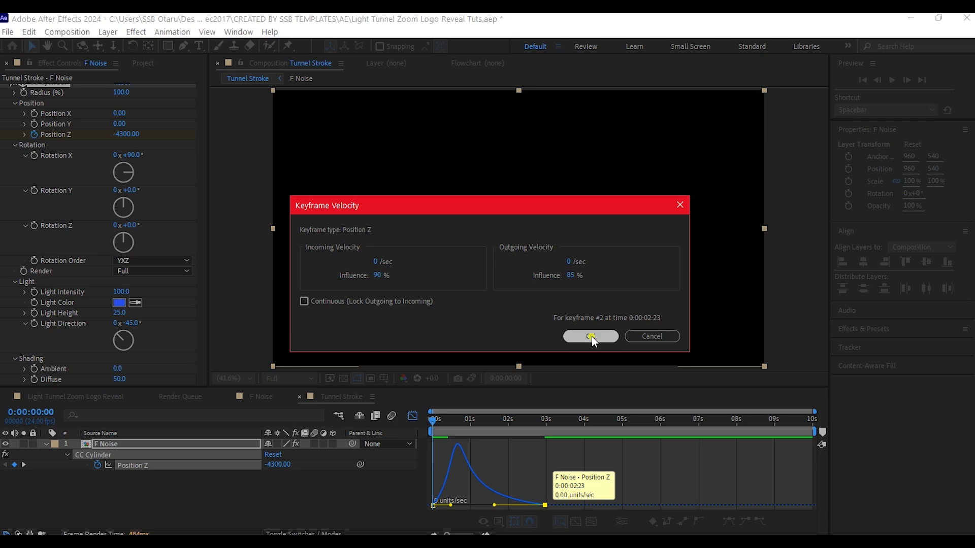
left_click(592, 336)
left_click(412, 420)
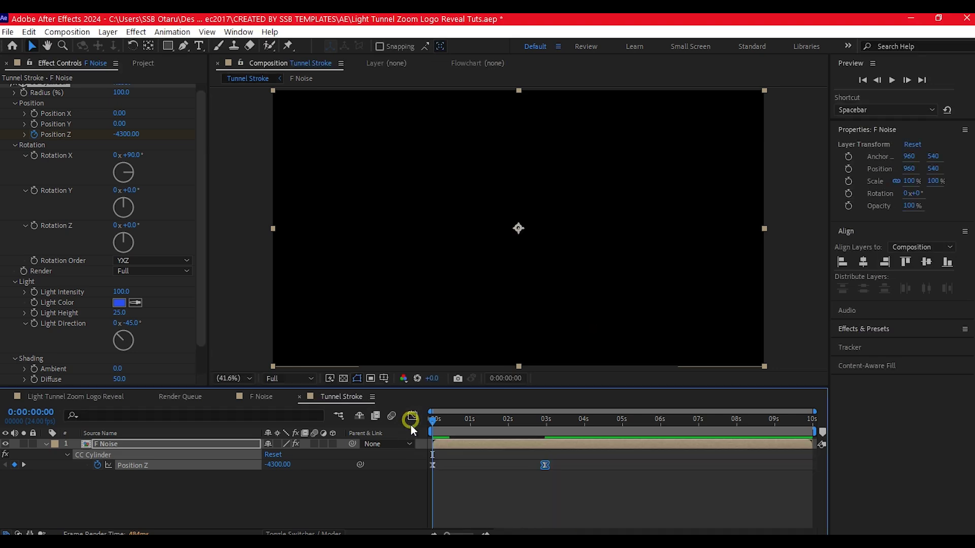
Change the F Noise layer's label color to Cyan
left_click(116, 444)
left_click(54, 444)
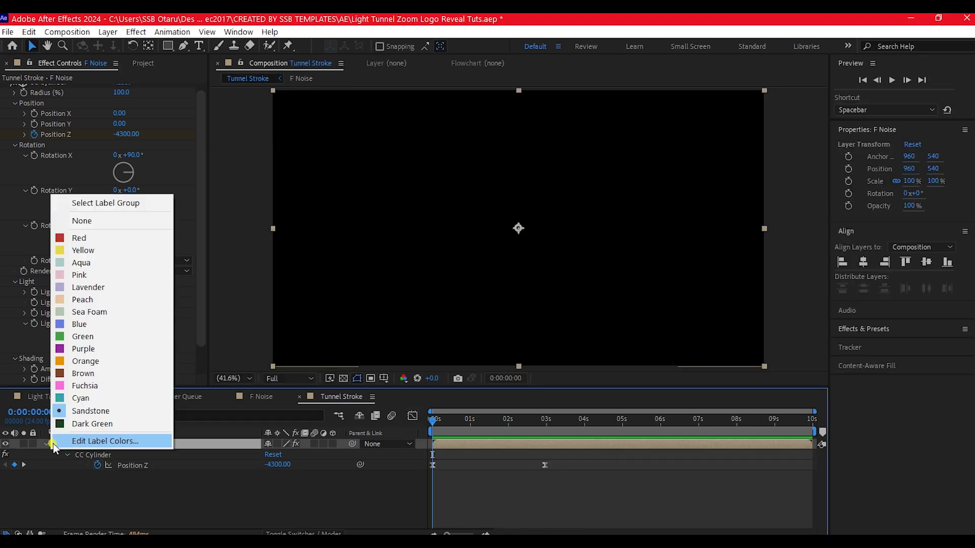
left_click(75, 398)
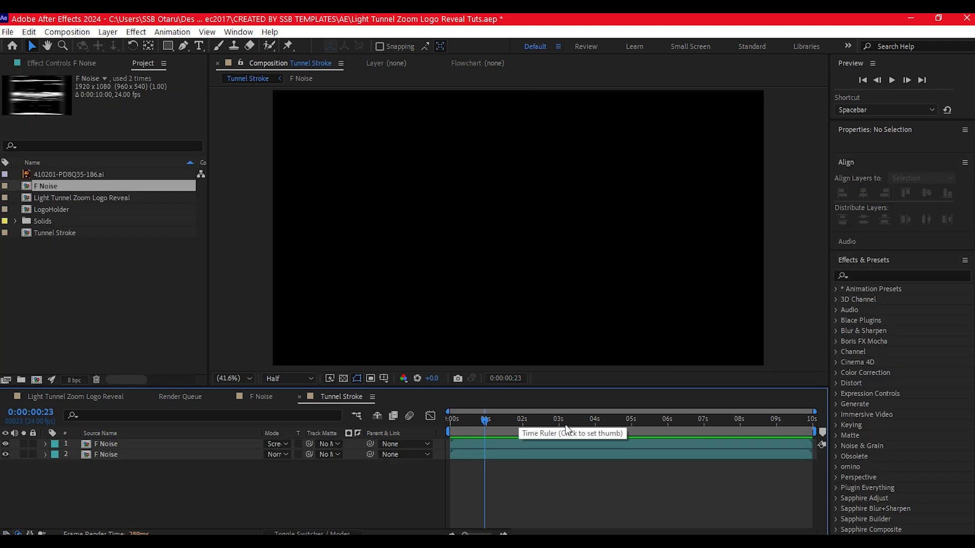
End the Tunnel Stroke work area at 0:00:04:00 and scrub through the tunnel animation
left_click(597, 424)
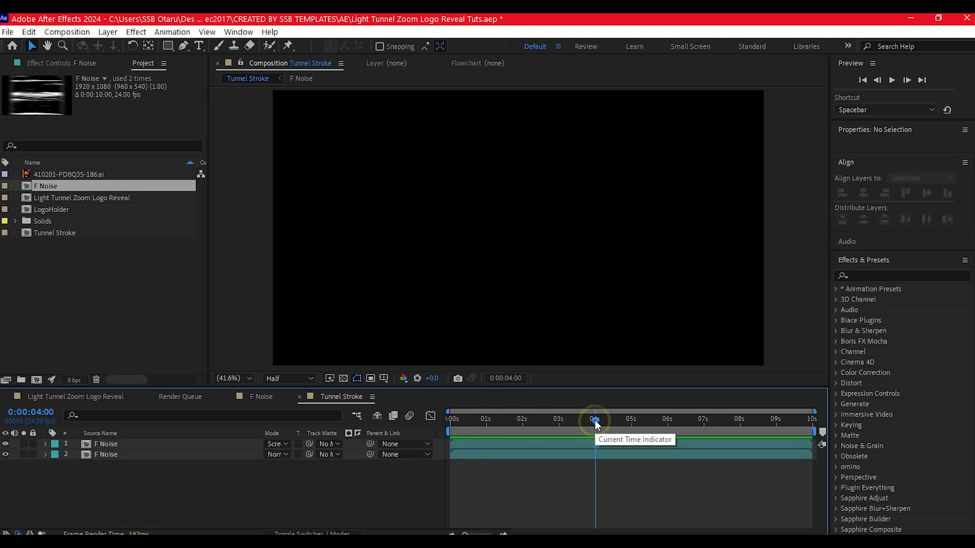
key("n")
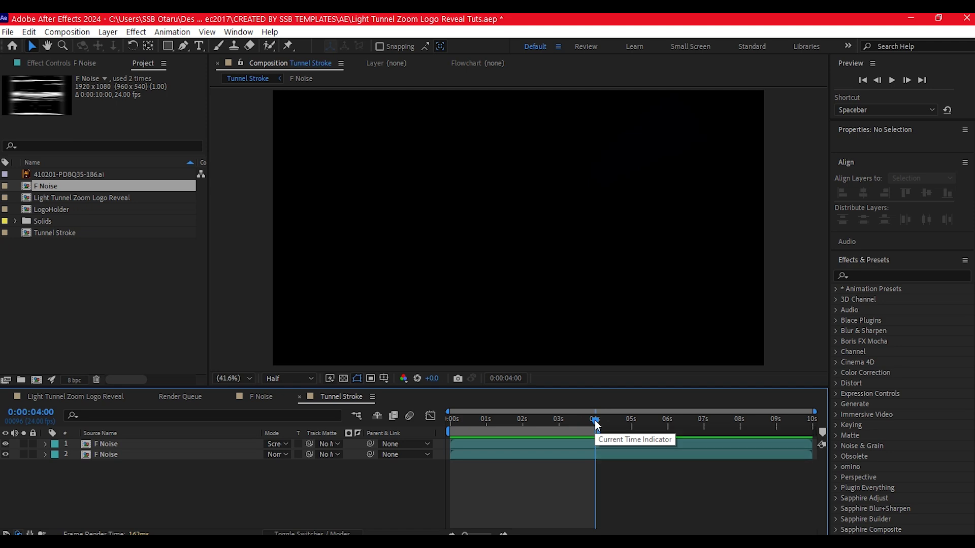
left_click_drag(475, 420, 513, 428)
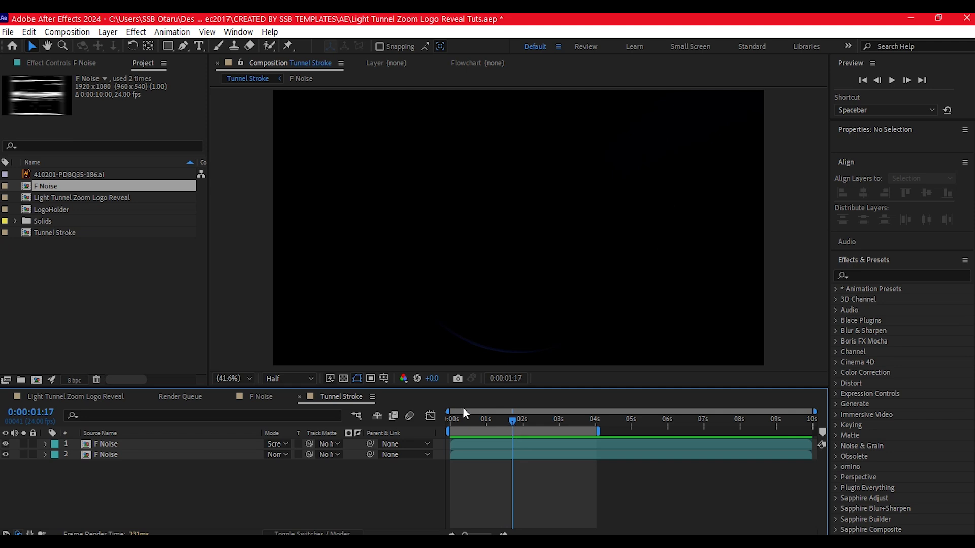
Open the F Noise composition and move the Noise layer's first Brightness keyframe to 0:00:02:00
left_click(496, 443)
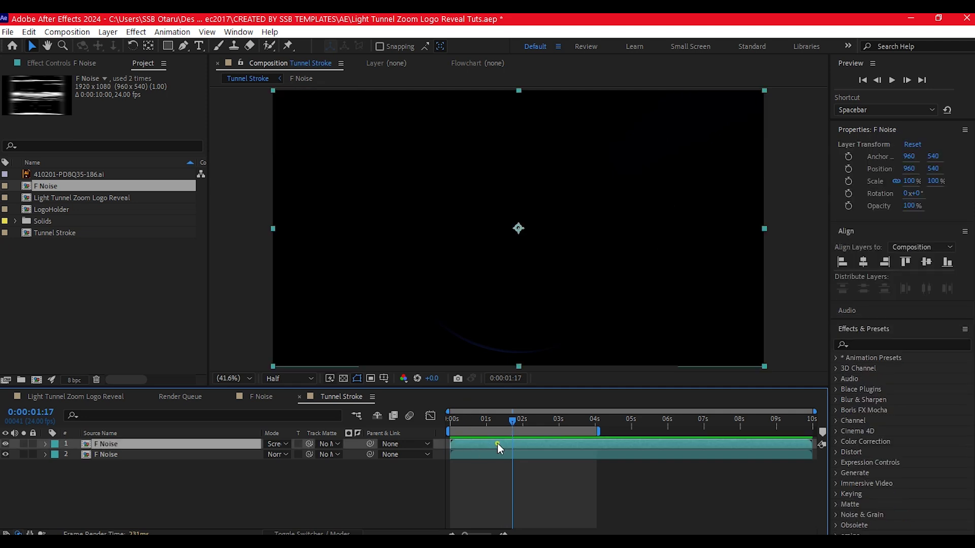
double_click(497, 444)
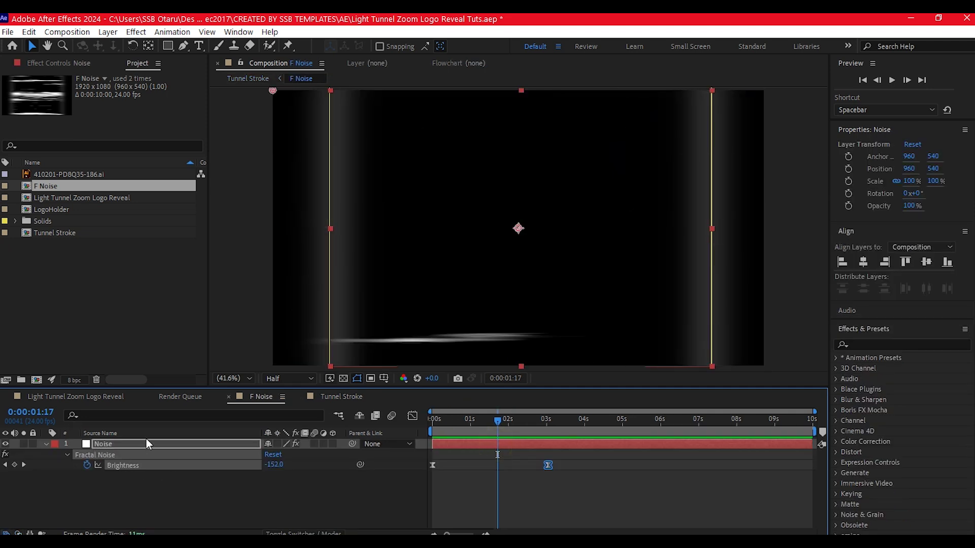
left_click(466, 440)
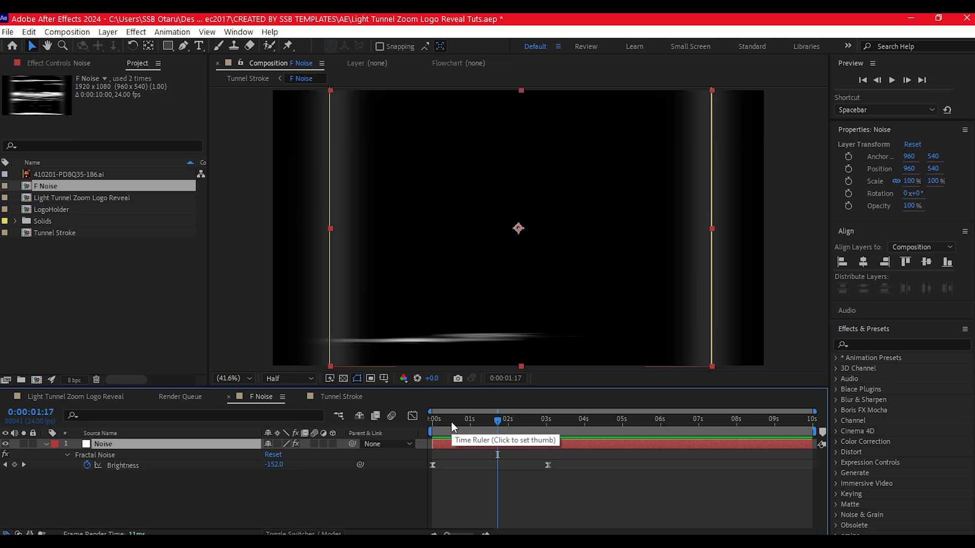
left_click(450, 421)
left_click_drag(449, 422, 473, 421)
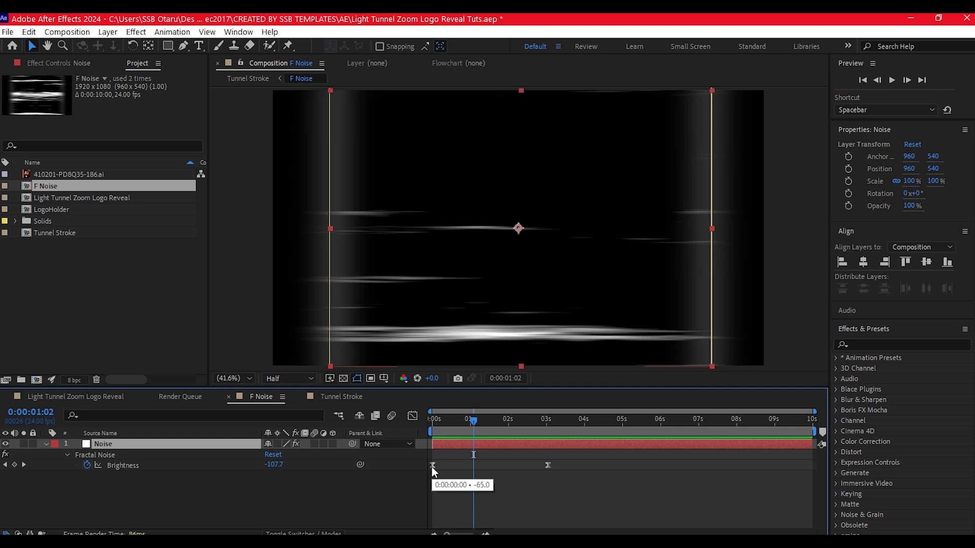
left_click_drag(433, 466, 509, 462)
key("Caps_Lock")
key("Caps_Lock")
key("k")
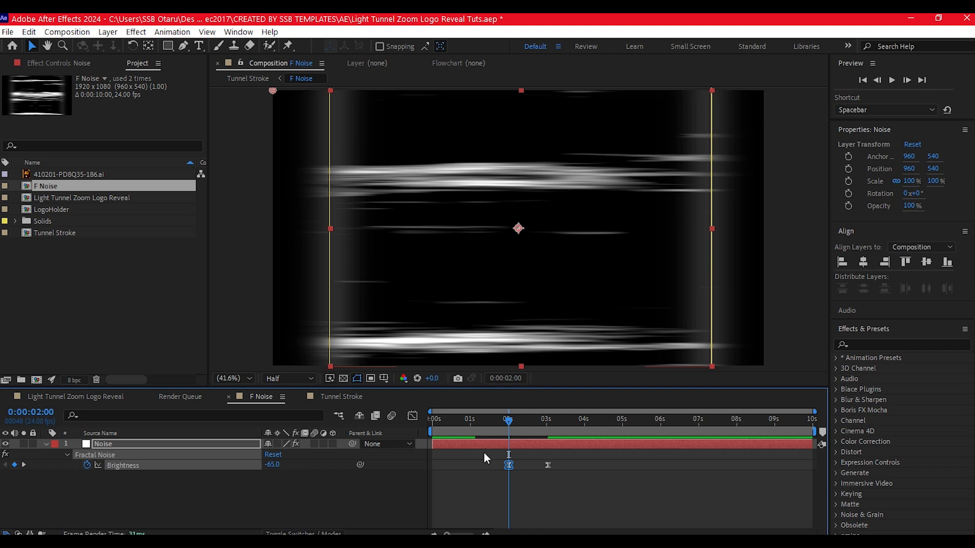
Paste a copy of the -65 Brightness keyframe at 0:00:00:23 and a copy of the last keyframe, -212, at 0:00:00:00
left_click(468, 422)
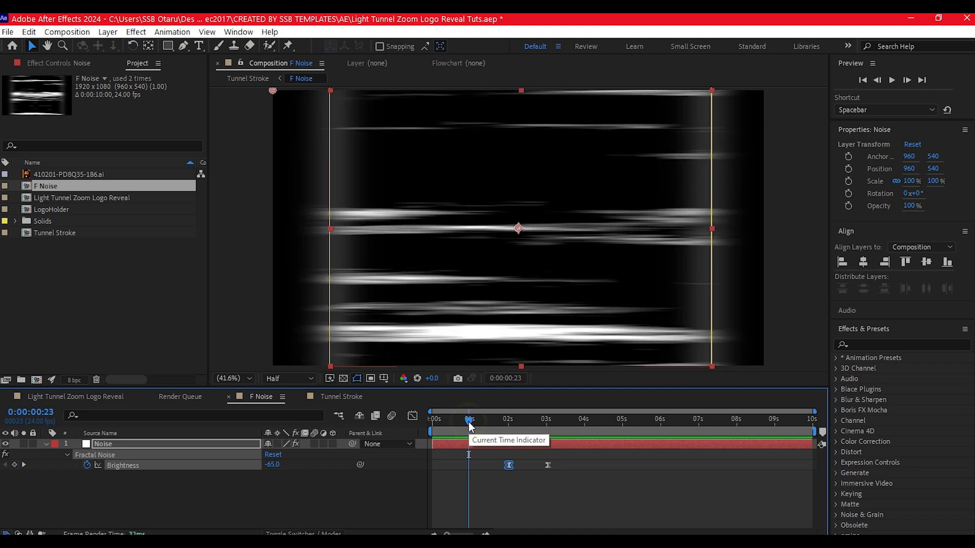
key("ctrl+v")
left_click(548, 465)
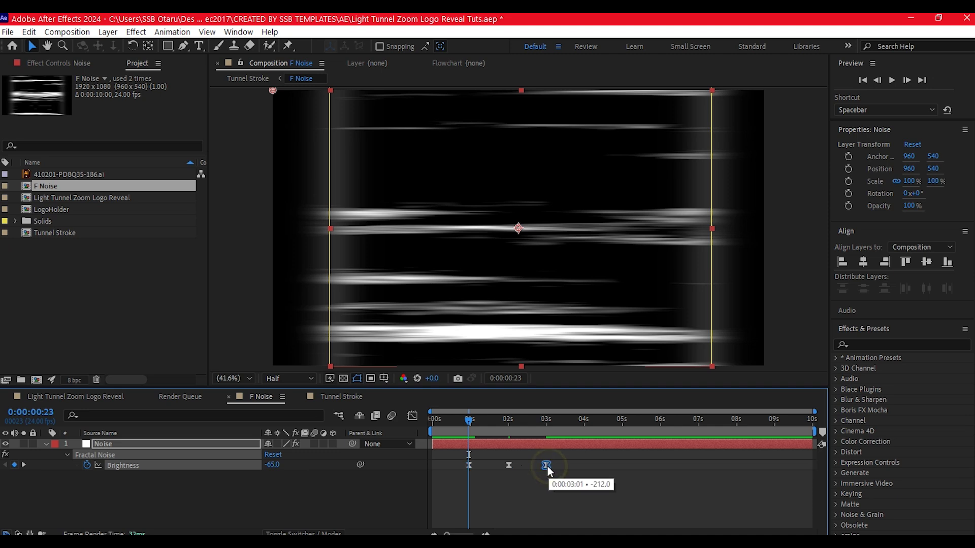
left_click_drag(547, 466, 547, 466)
left_click(436, 419)
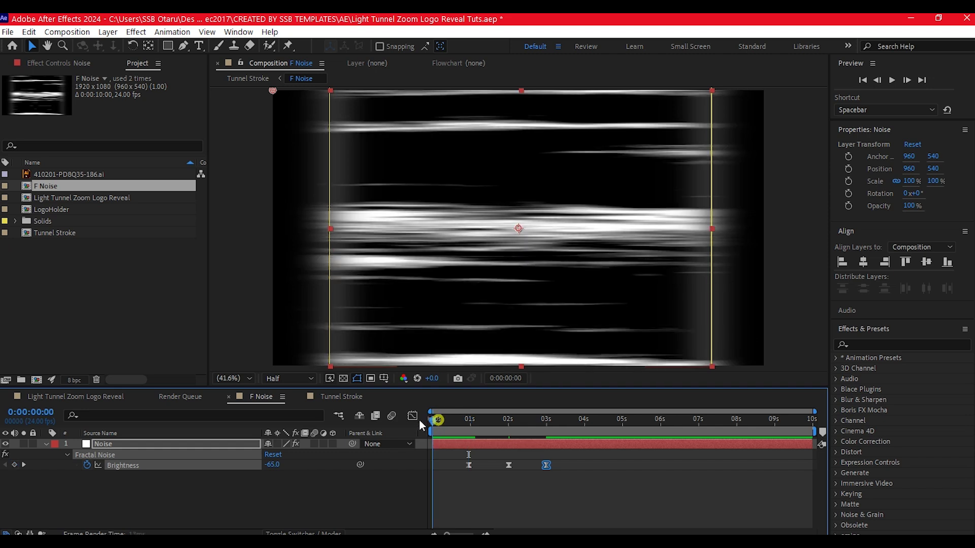
key("ctrl+v")
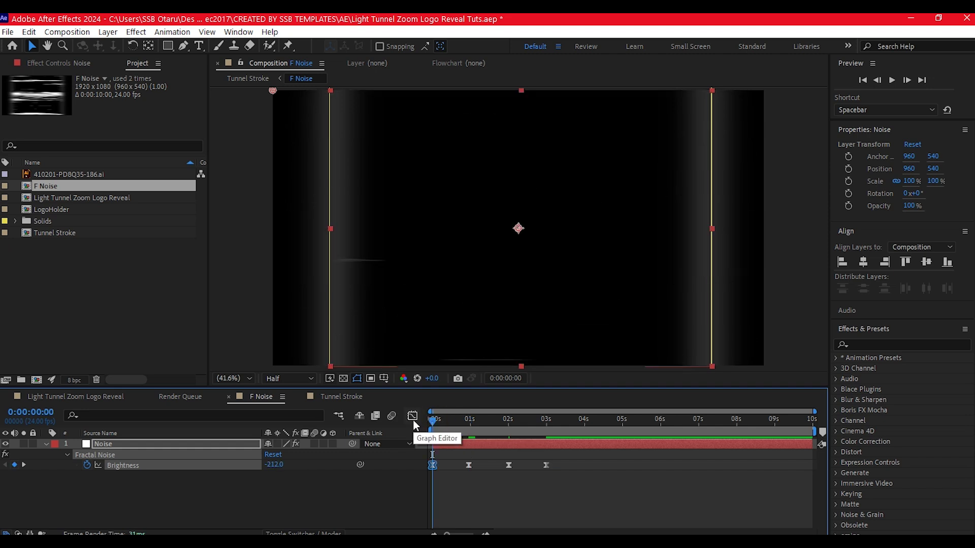
Scrub through the F Noise brightness animation, and return to the Tunnel Stroke composition to preview the tunnel
left_click_drag(436, 424, 566, 421)
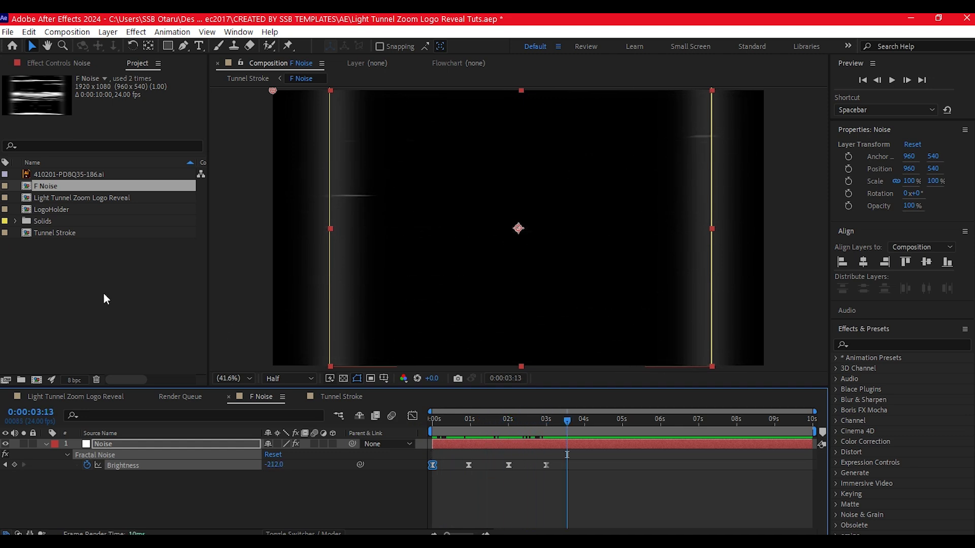
left_click(350, 397)
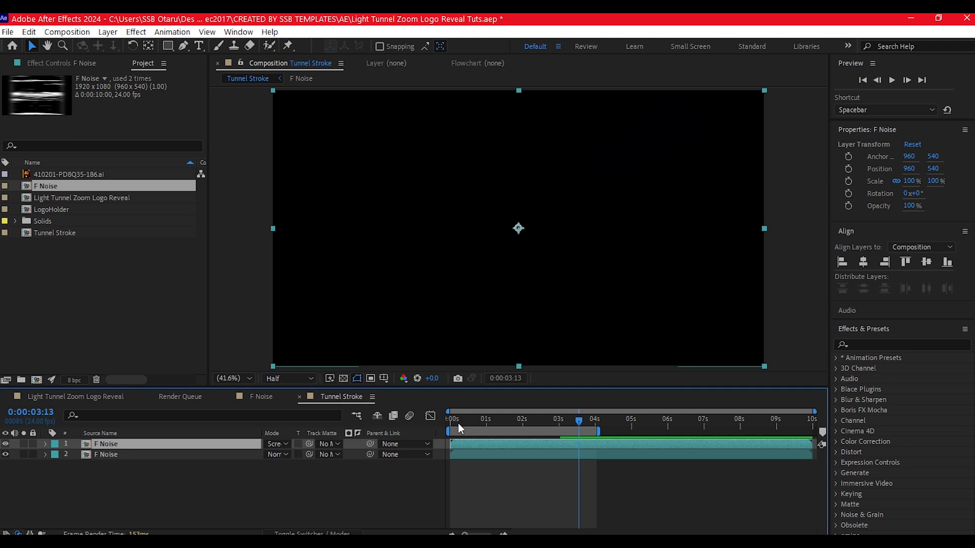
mouse_move(457, 424)
left_mouse_down()
mouse_move(529, 427)
mouse_move(512, 430)
left_mouse_up()
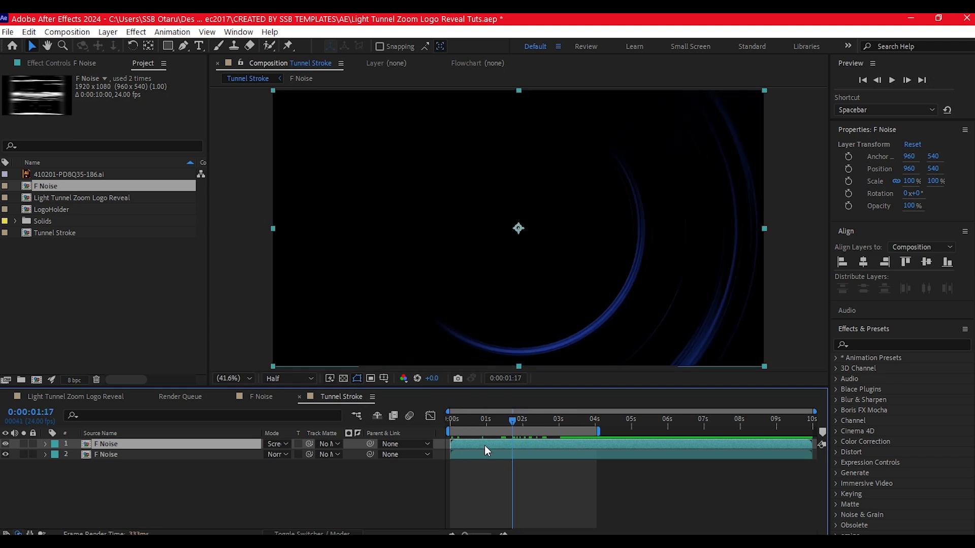
Set the CC Cylinder Light Color on the top F Noise layer to orange-red, F7370B
left_click(484, 446)
left_click(78, 63)
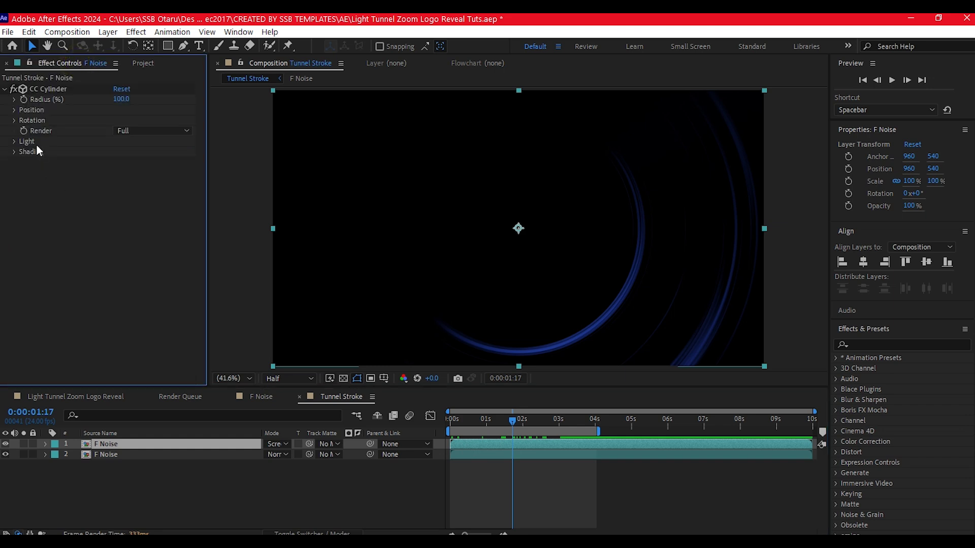
left_click(13, 141)
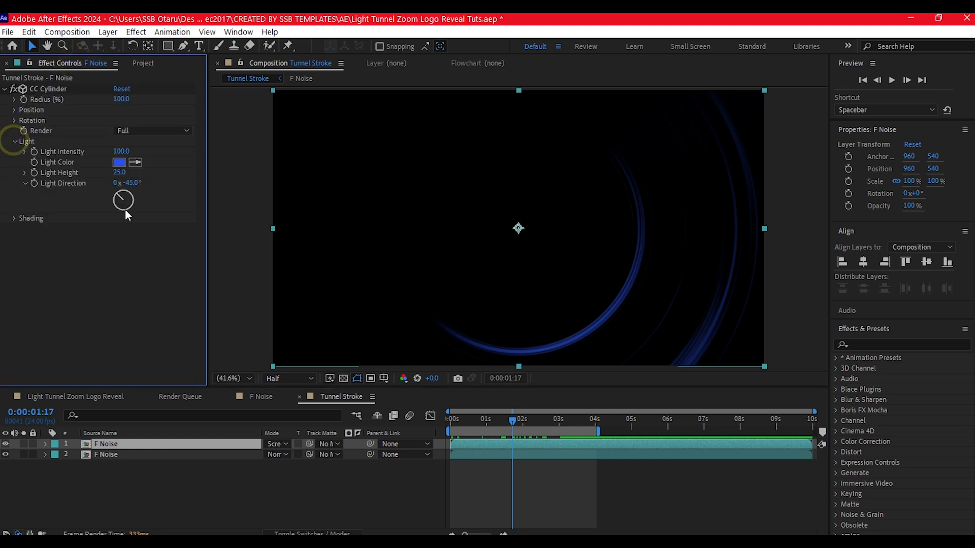
left_click(119, 163)
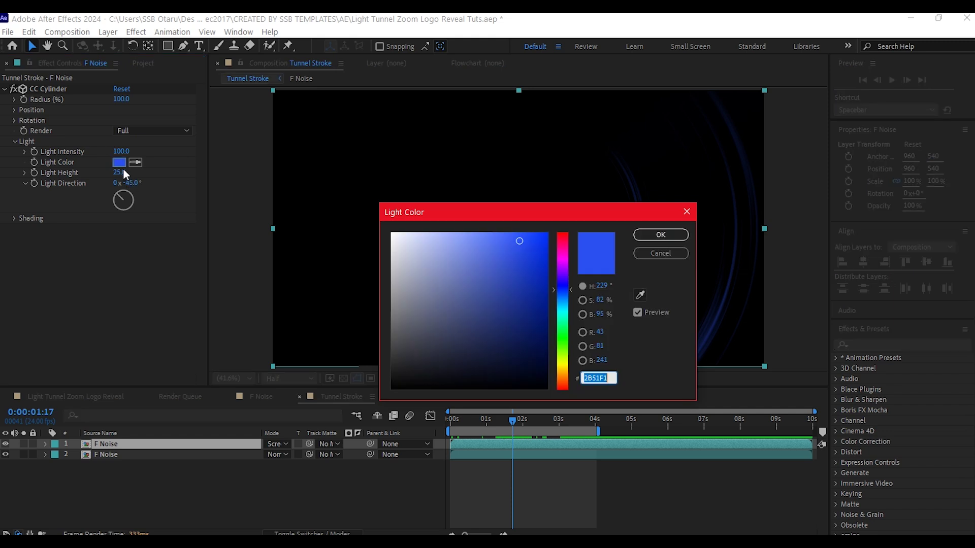
left_click(561, 385)
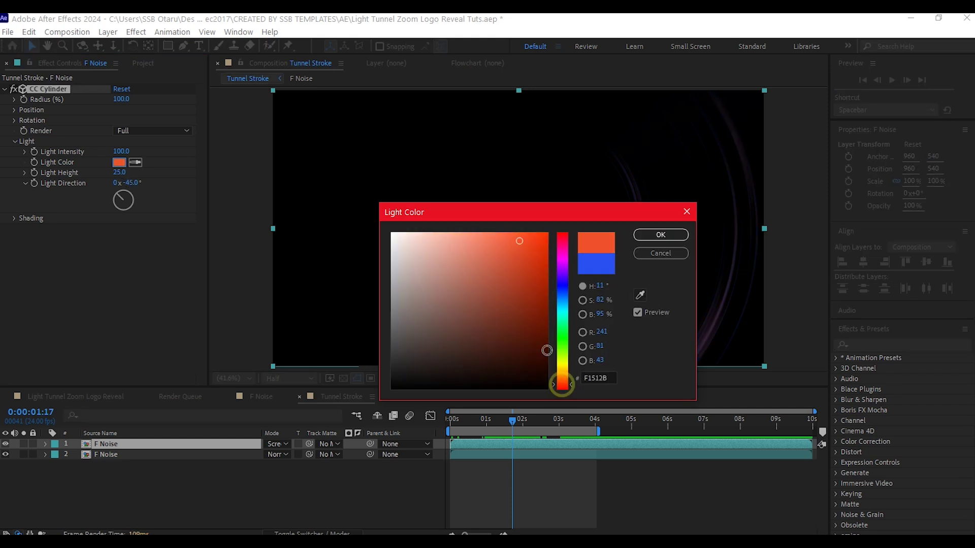
left_click(541, 238)
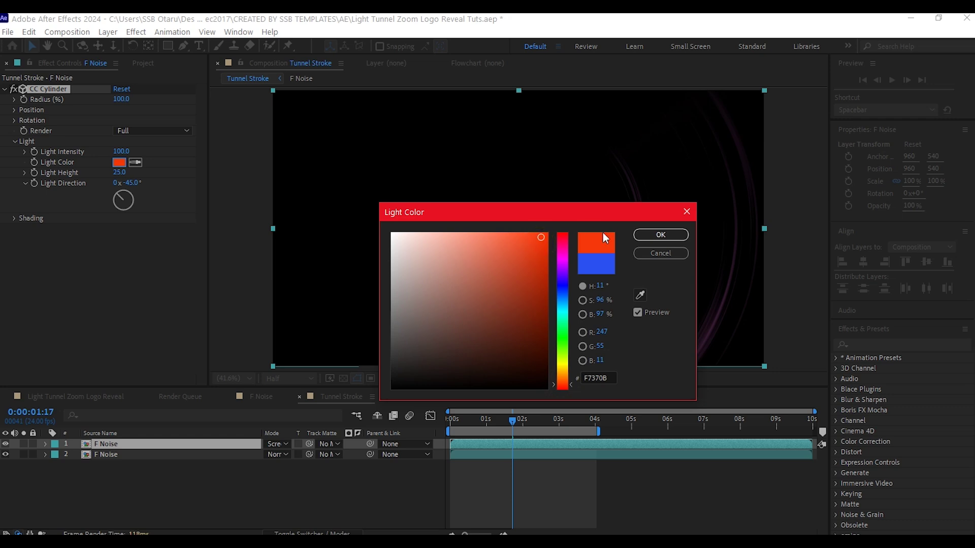
left_click(659, 235)
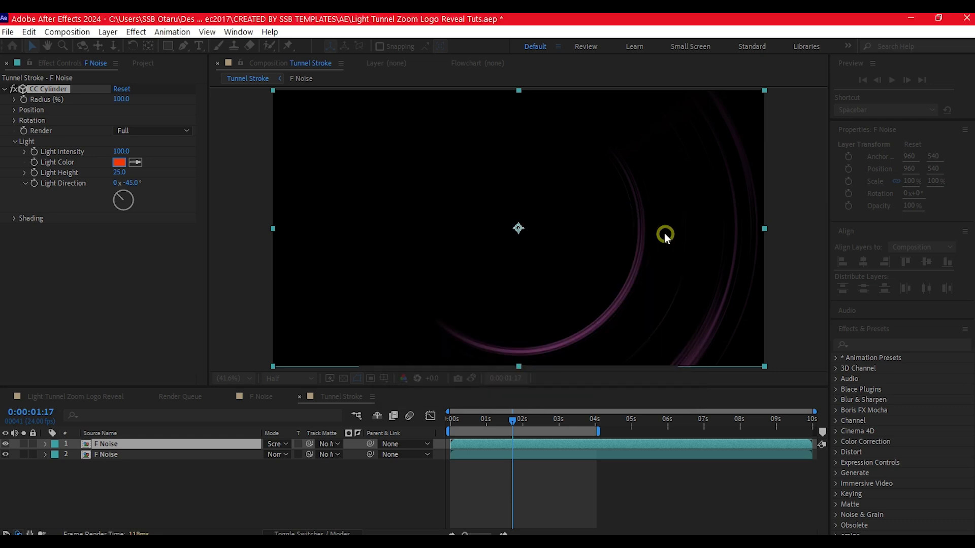
Keep the top F Noise layer in Screen mode and set its CC Cylinder Light Direction to -57°
left_click(285, 444)
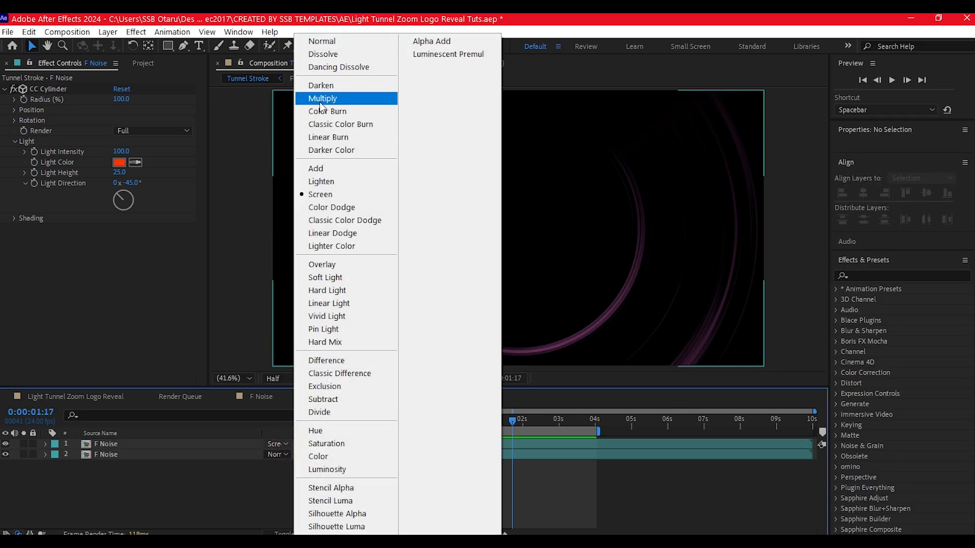
left_click(334, 196)
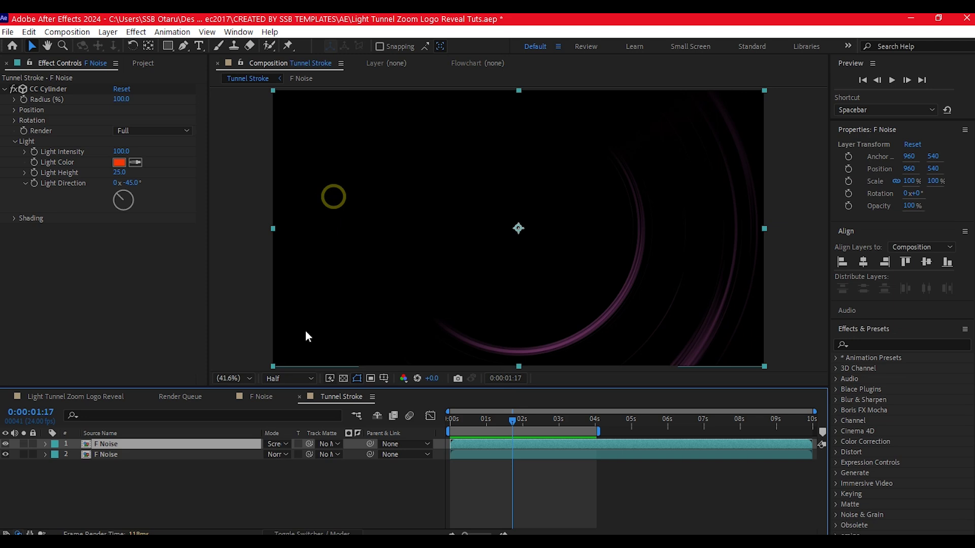
left_click(131, 183)
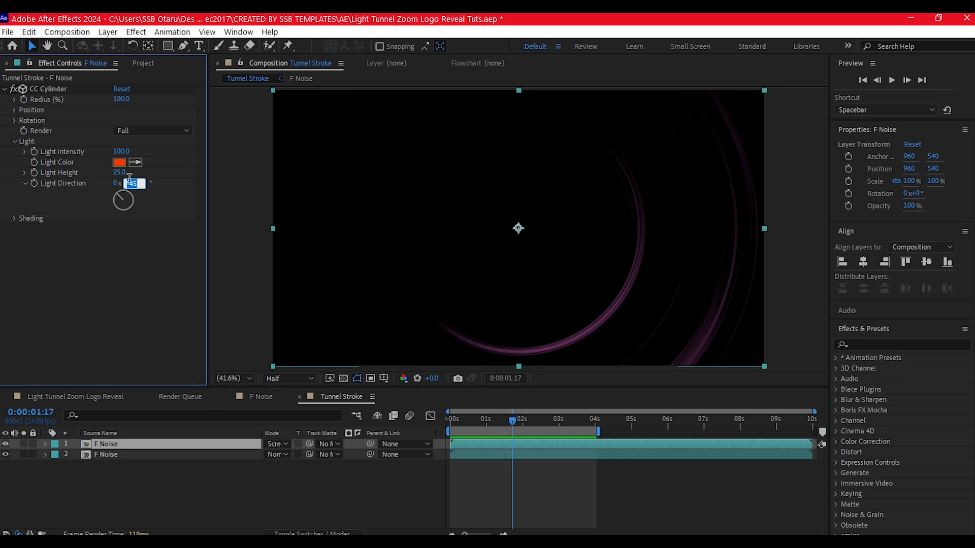
type("-57")
key("Return")
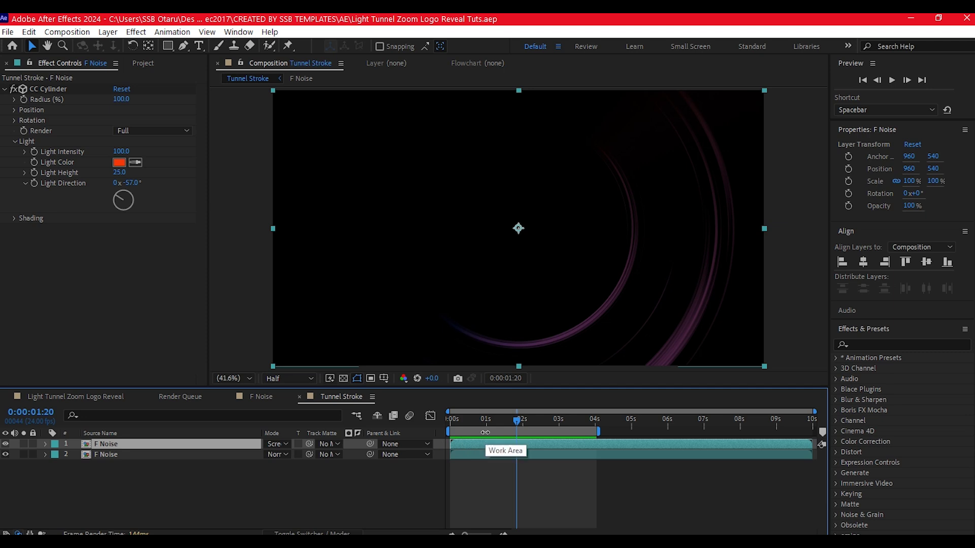
Duplicate the orange-red F Noise layer and give the copy a Light Direction of +38° and a green Light Color, 0BF759
key("ctrl+d")
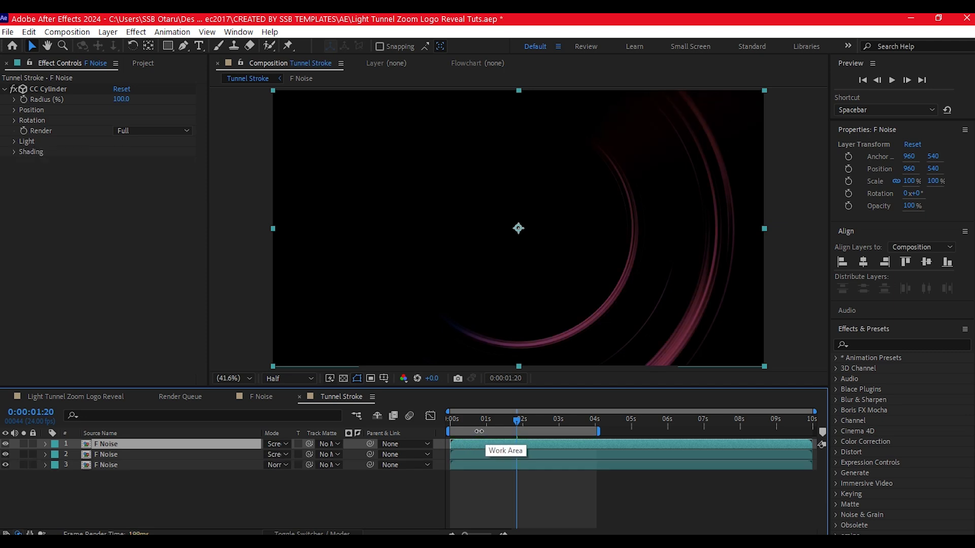
left_click(15, 140)
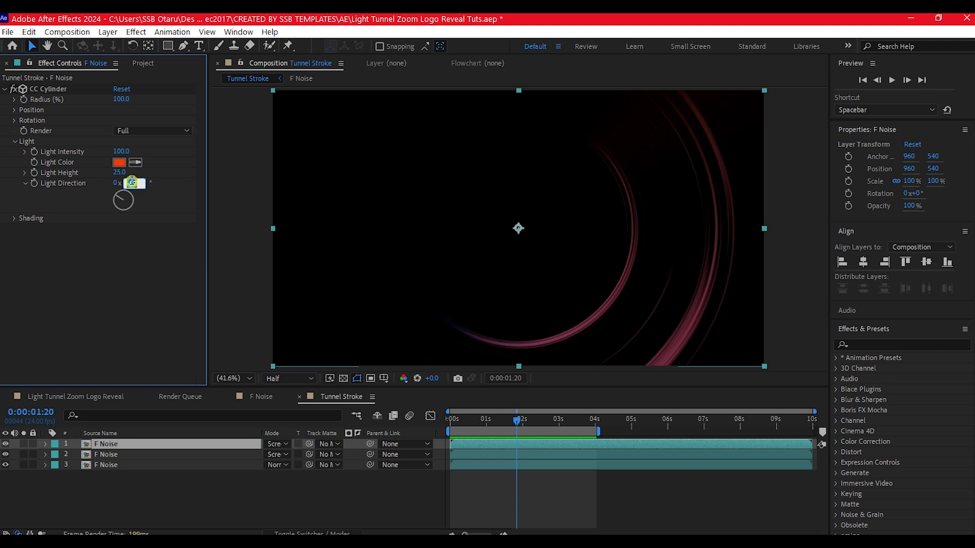
left_click_drag(125, 188, 134, 183)
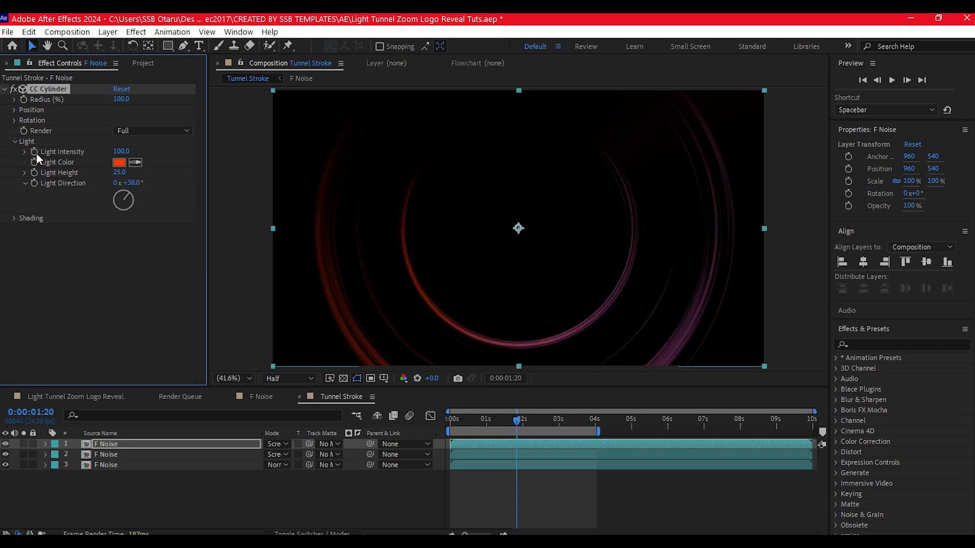
left_click(120, 163)
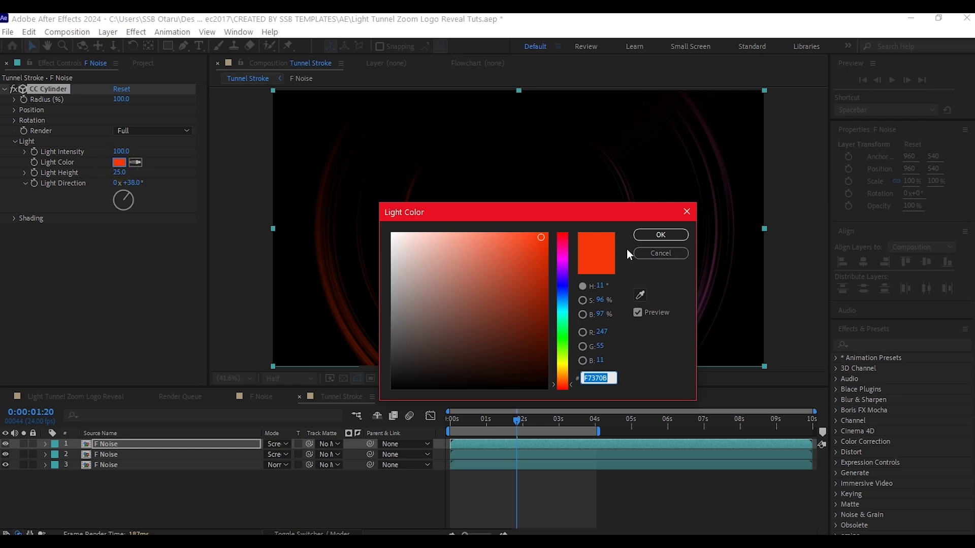
left_click(562, 329)
left_click(660, 235)
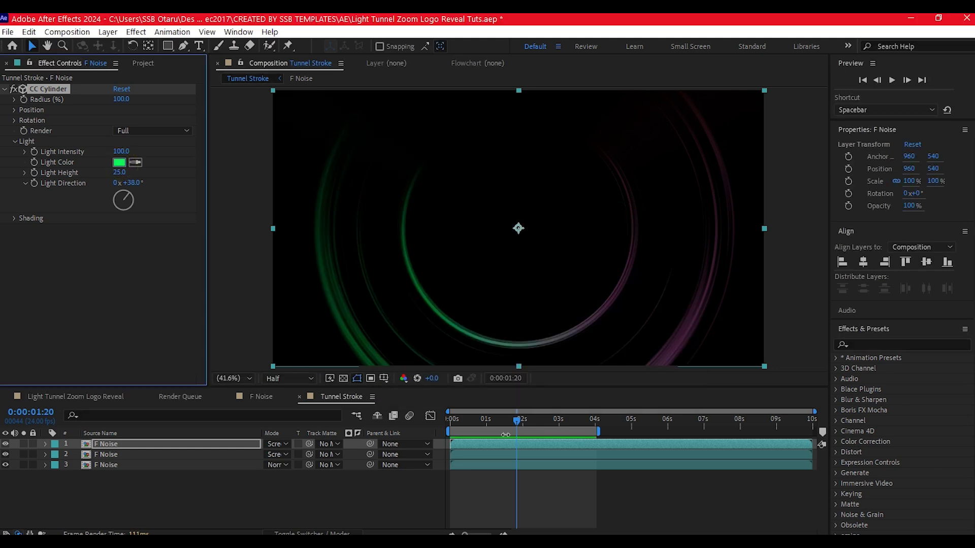
key("ctrl+d")
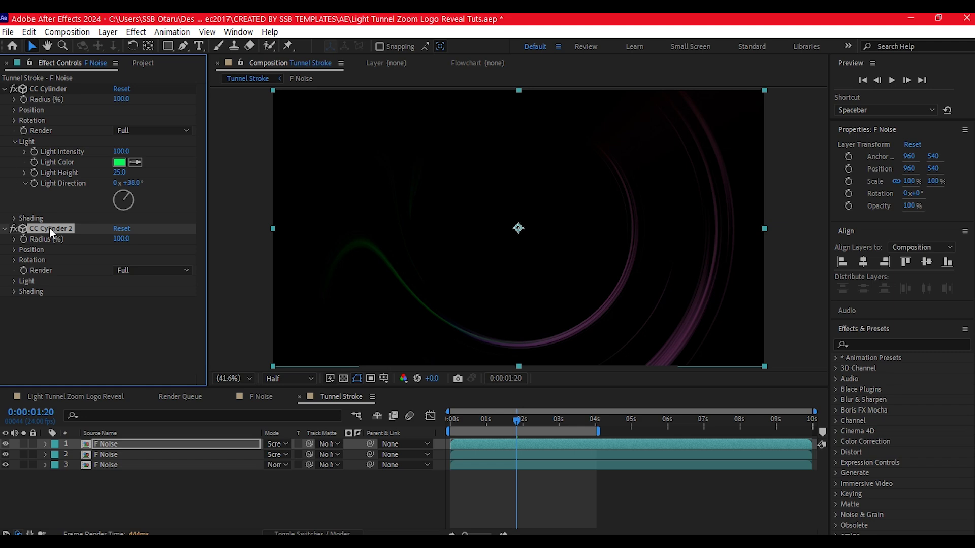
left_click(118, 164)
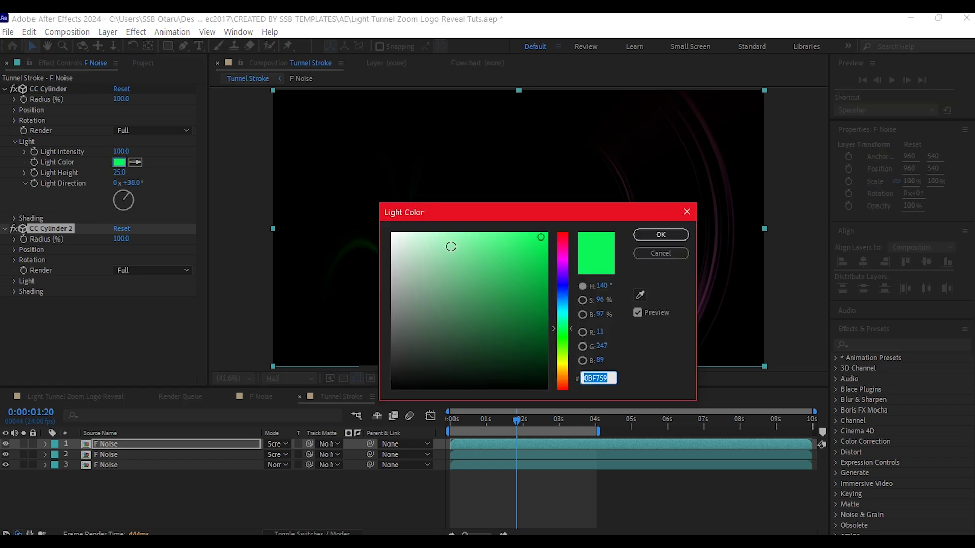
left_click_drag(564, 260, 564, 235)
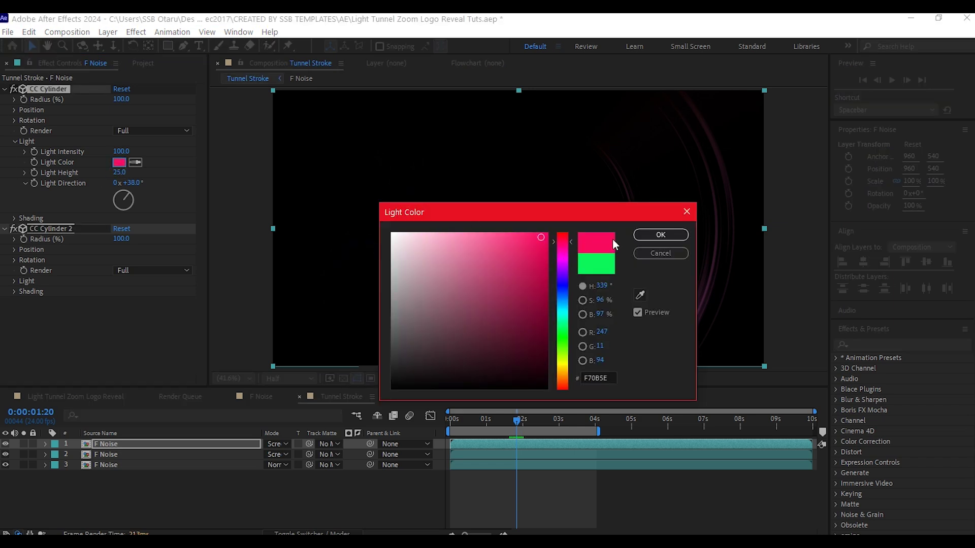
left_click(652, 237)
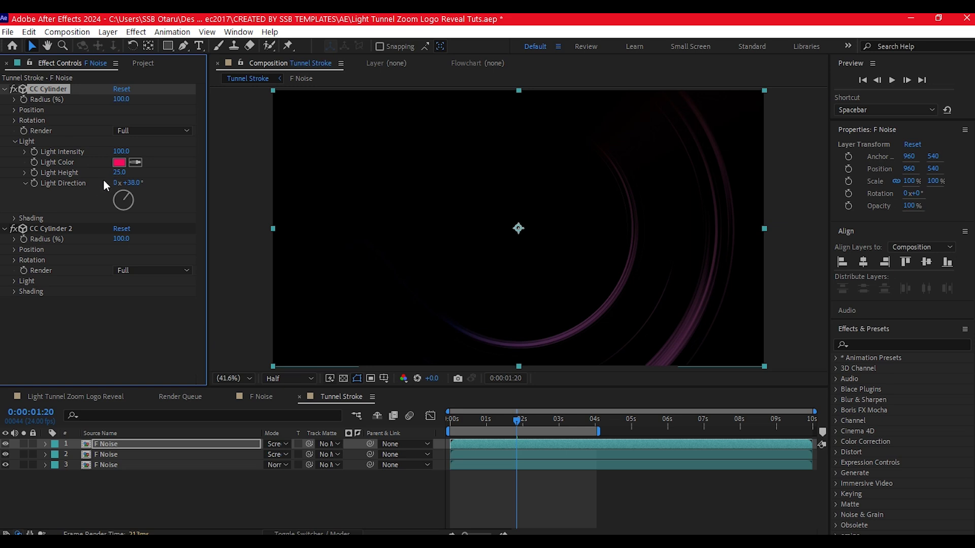
left_click_drag(135, 183, 177, 183)
Duplicate the green F Noise layer and set the copy's Light Direction to 4x+115° and Light Color to purple, 5E0BF7
left_click(95, 444)
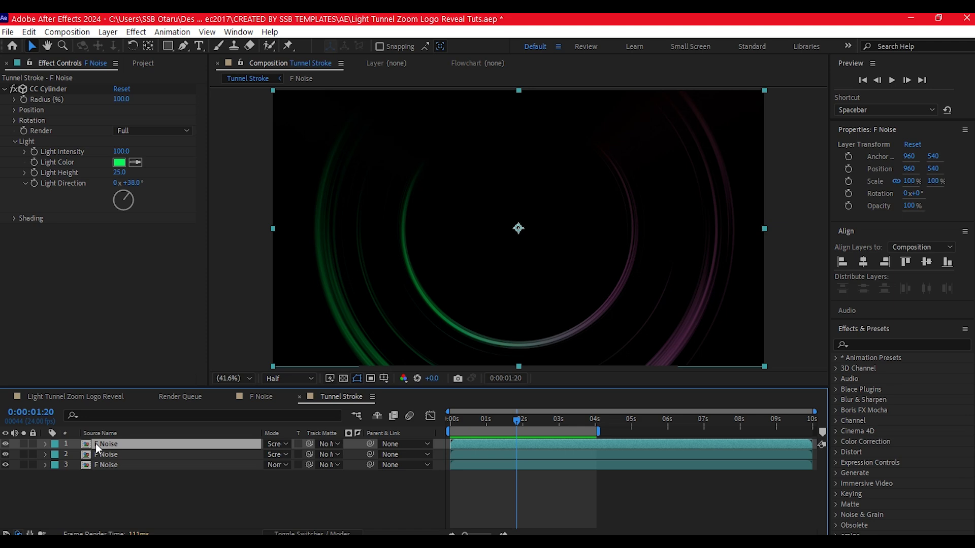
key("ctrl+d")
left_click(15, 140)
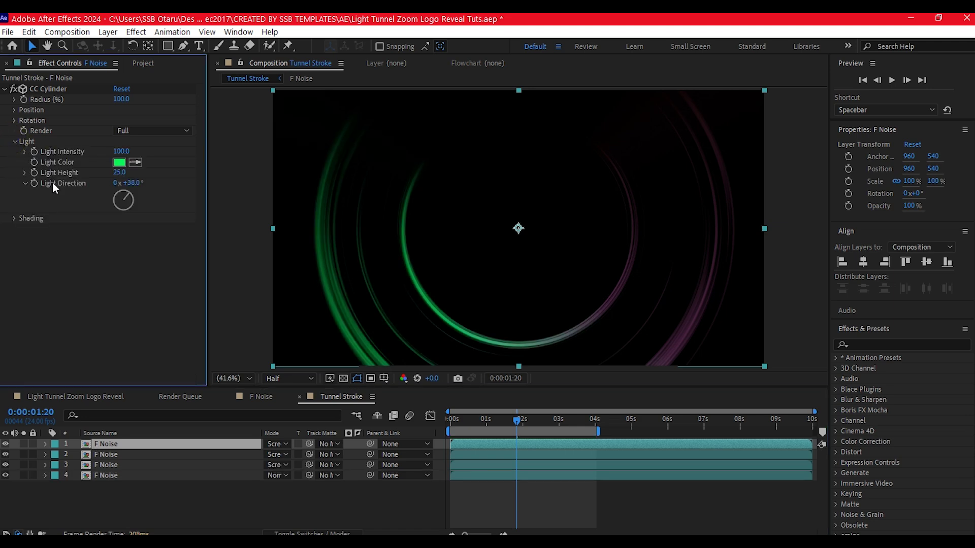
left_click(133, 183)
type("1555")
key("Return")
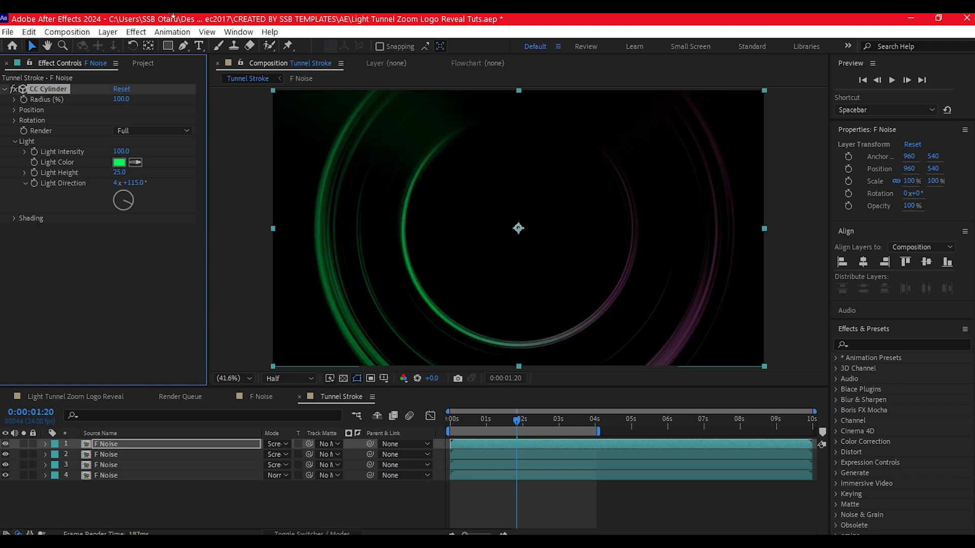
left_click(120, 163)
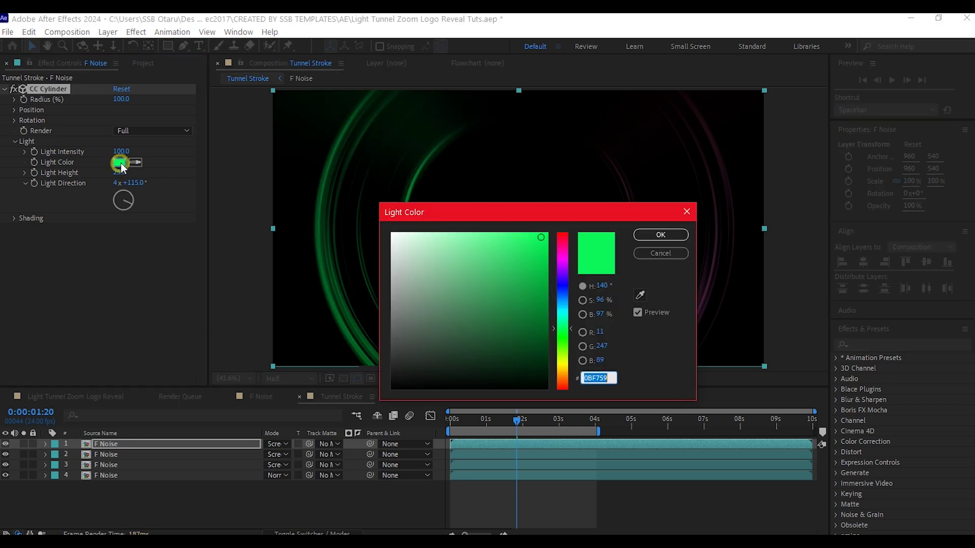
left_click(562, 255)
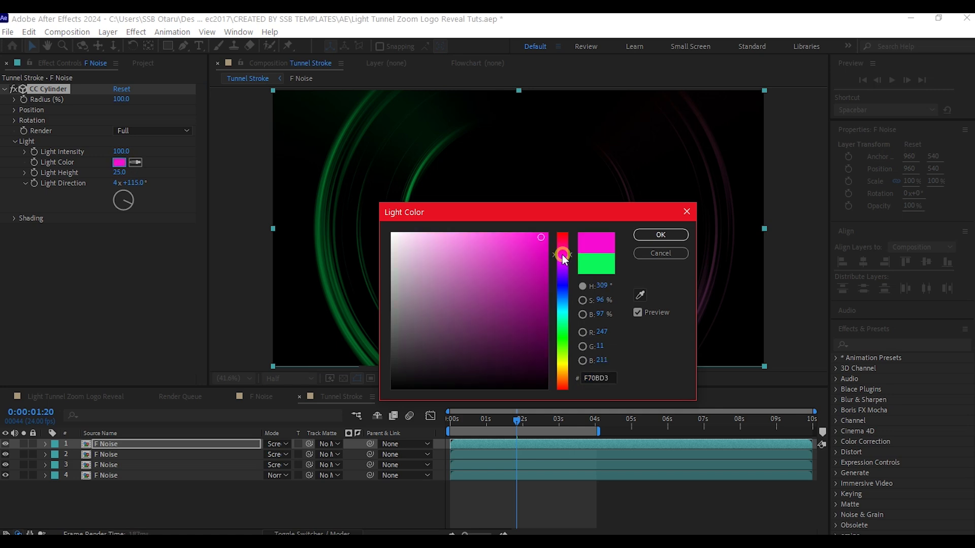
left_click(670, 235)
Set the purple F Noise layer's CC Cylinder Rotation Z to 180° and preview the tunnel
left_click(14, 121)
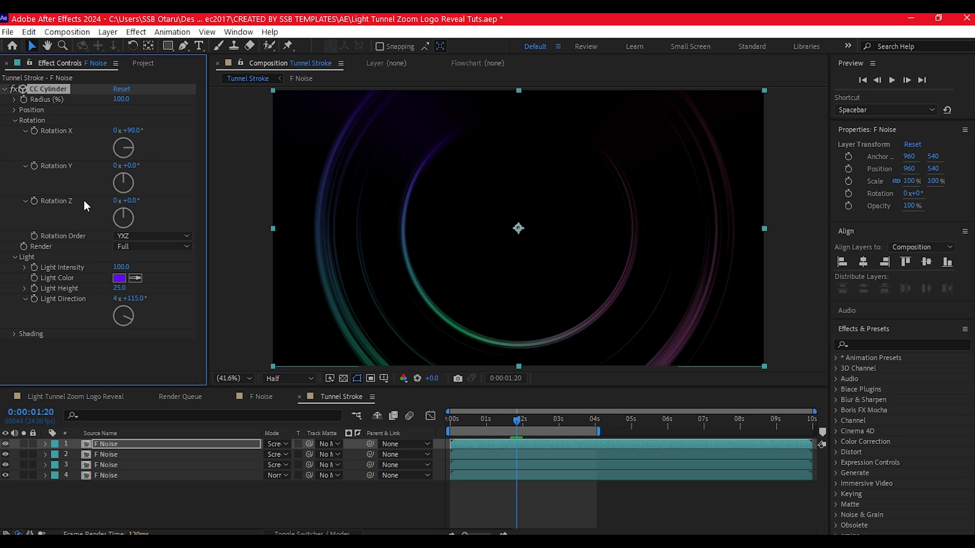
left_click(133, 201)
type("180")
key("Return")
key("space")
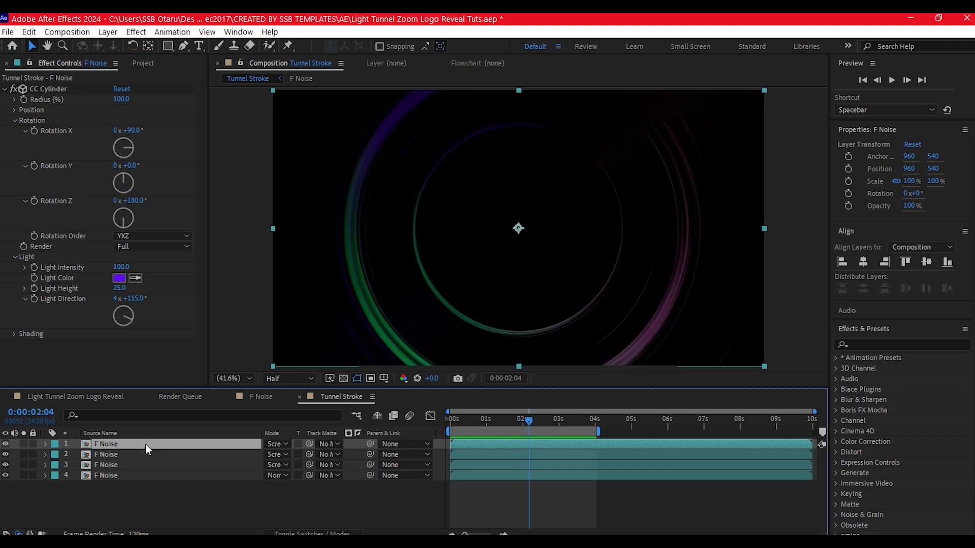
Duplicate the purple F Noise layer and give the copy a Red label
key("ctrl+d")
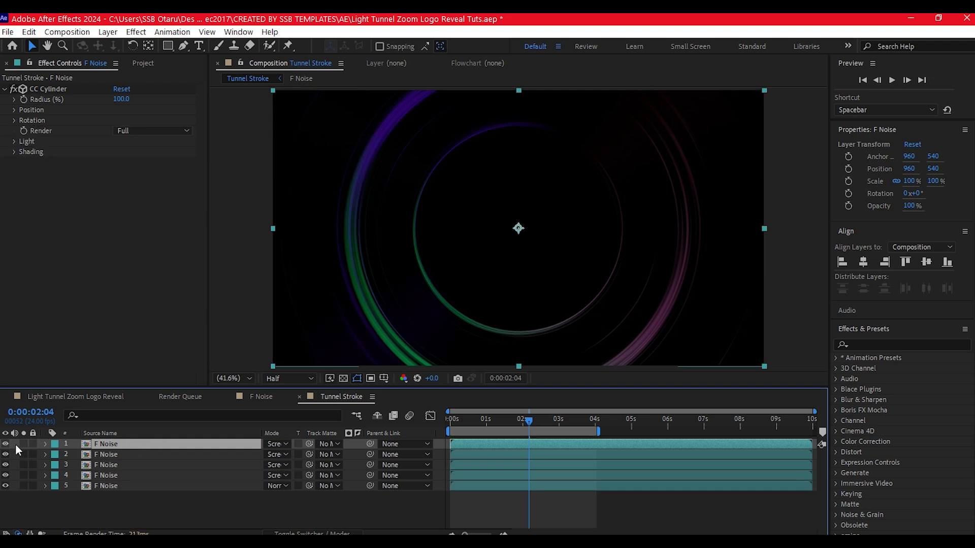
left_click(54, 446)
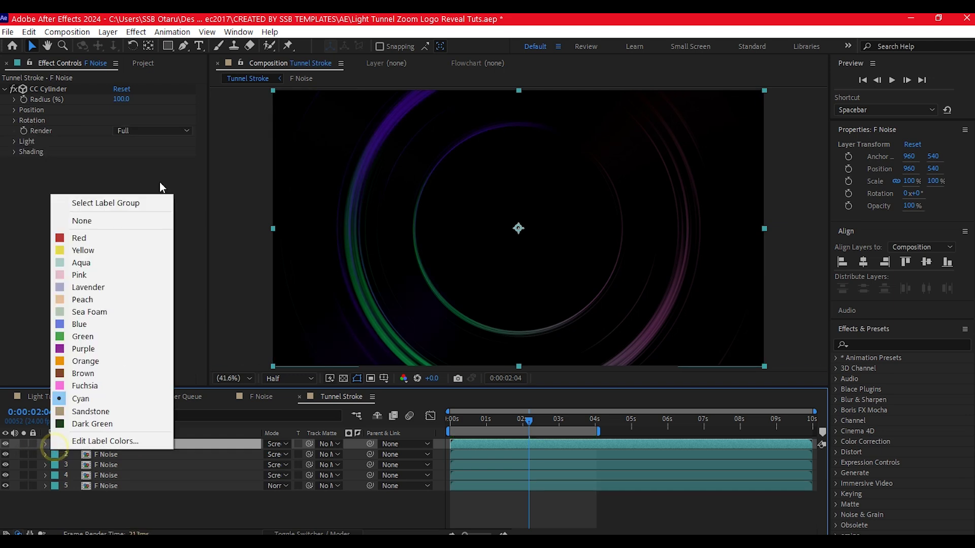
left_click(60, 242)
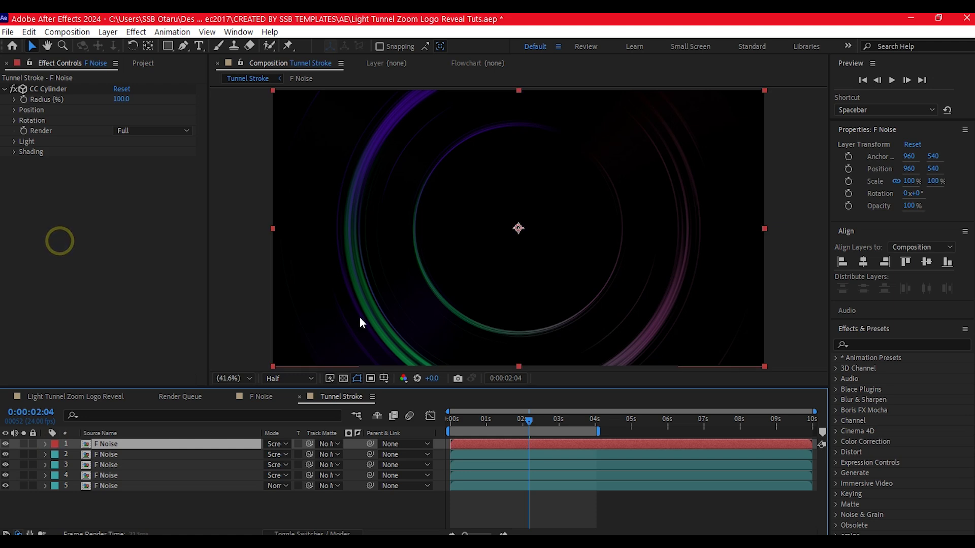
Set the red-labelled F Noise layer's CC Cylinder Light Color to orange, F7740B, and its Light Direction to 4x+45°
left_click(13, 141)
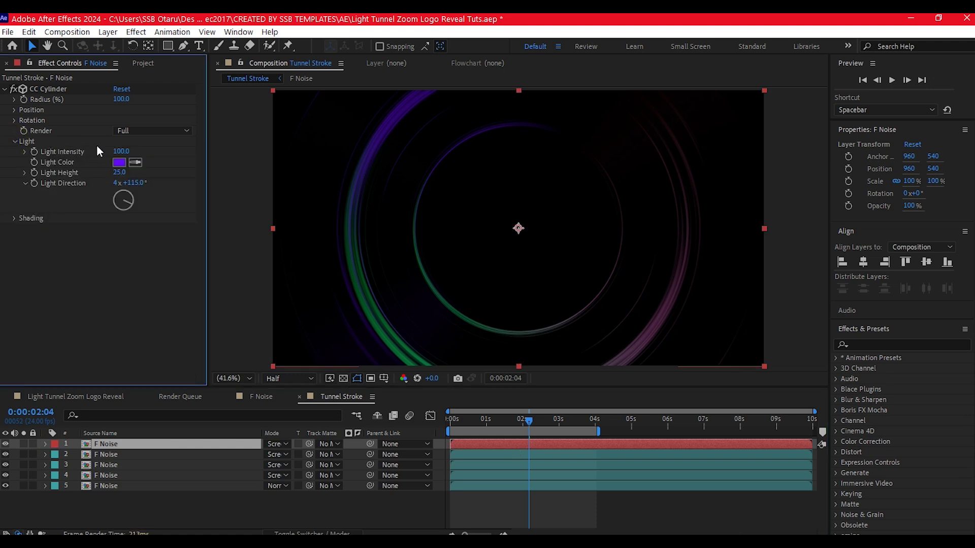
left_click(118, 163)
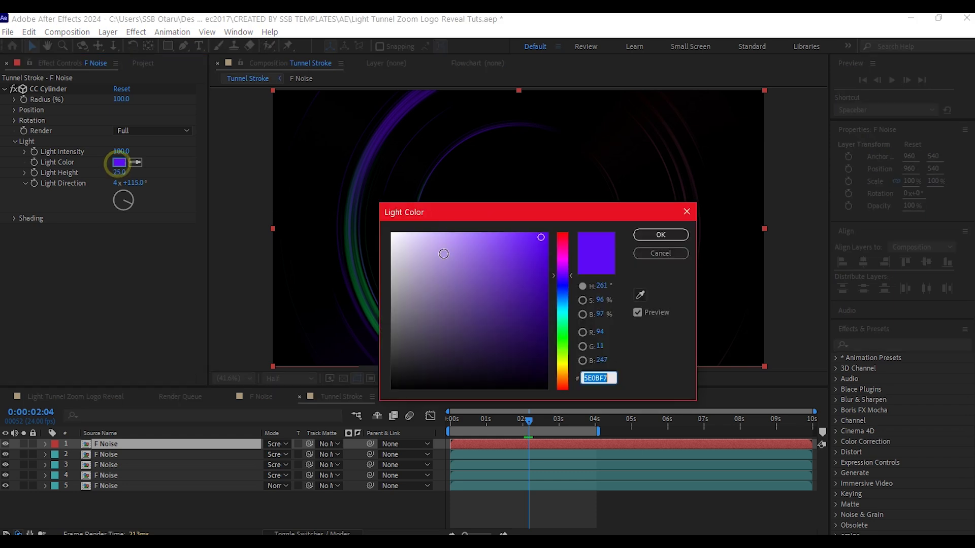
left_click(562, 378)
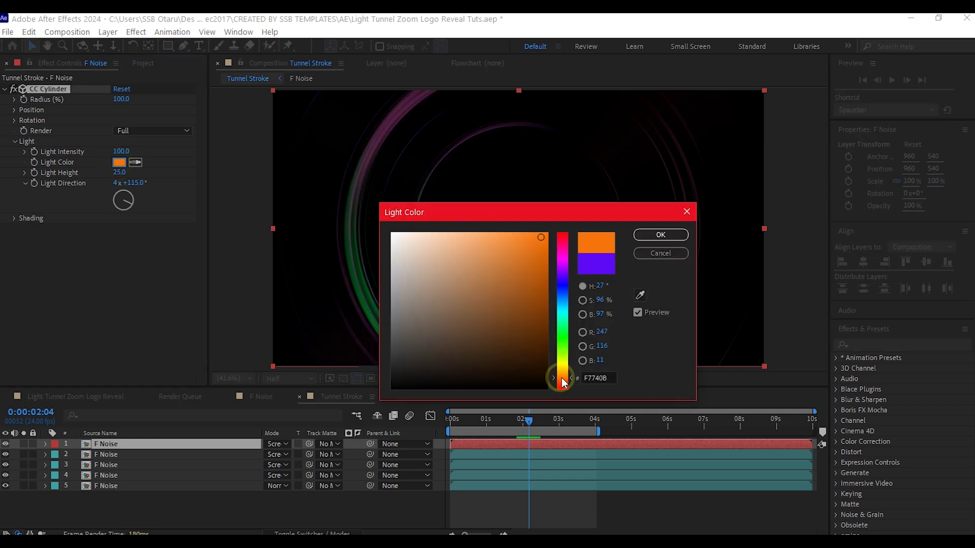
left_click(661, 234)
left_click(130, 183)
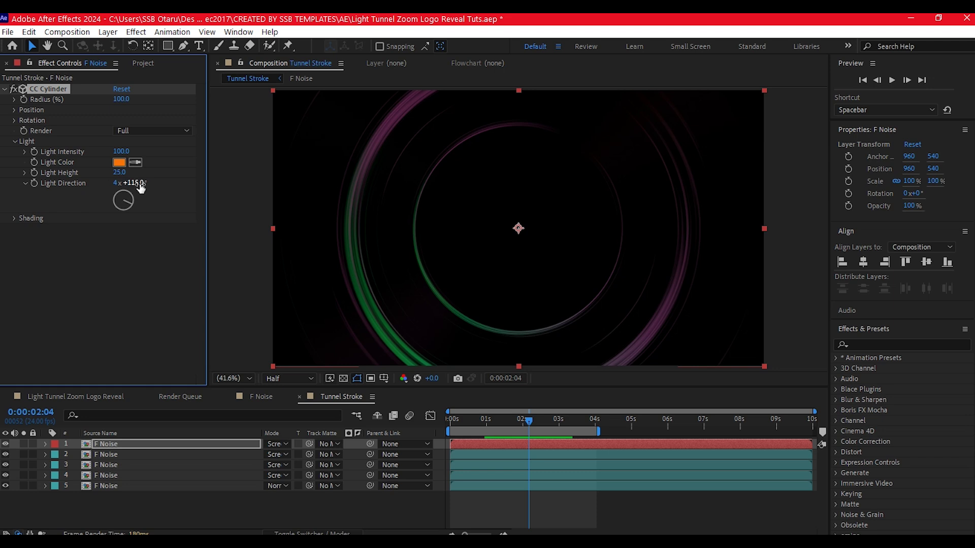
type("45")
Set the red-labelled F Noise layer's CC Cylinder Position Z to 1290 at its second keyframe and edit the value at its first keyframe
left_click(510, 450)
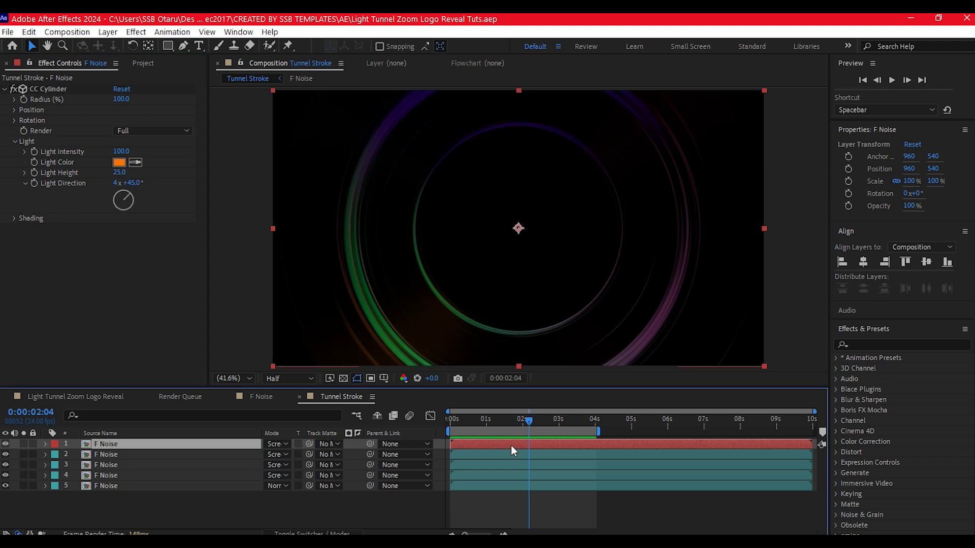
key("u")
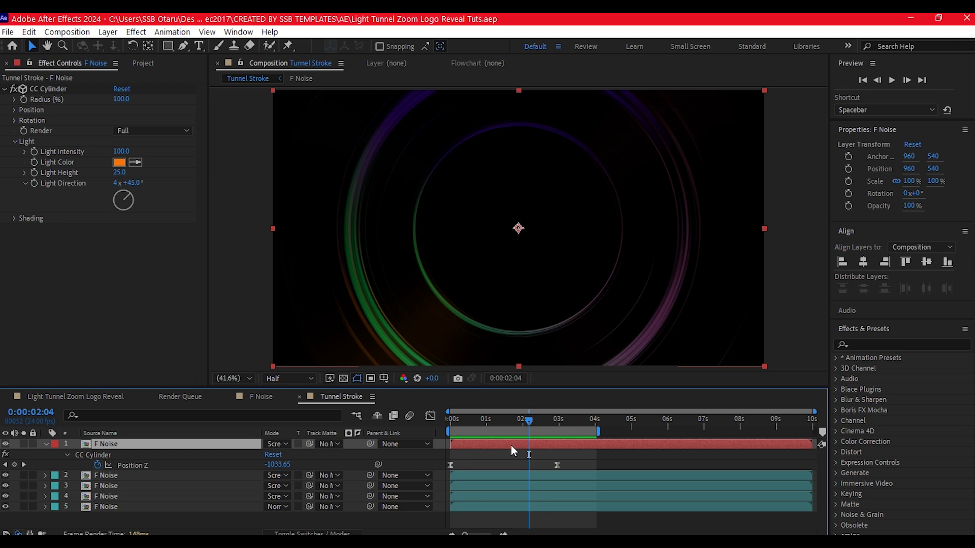
left_click(24, 464)
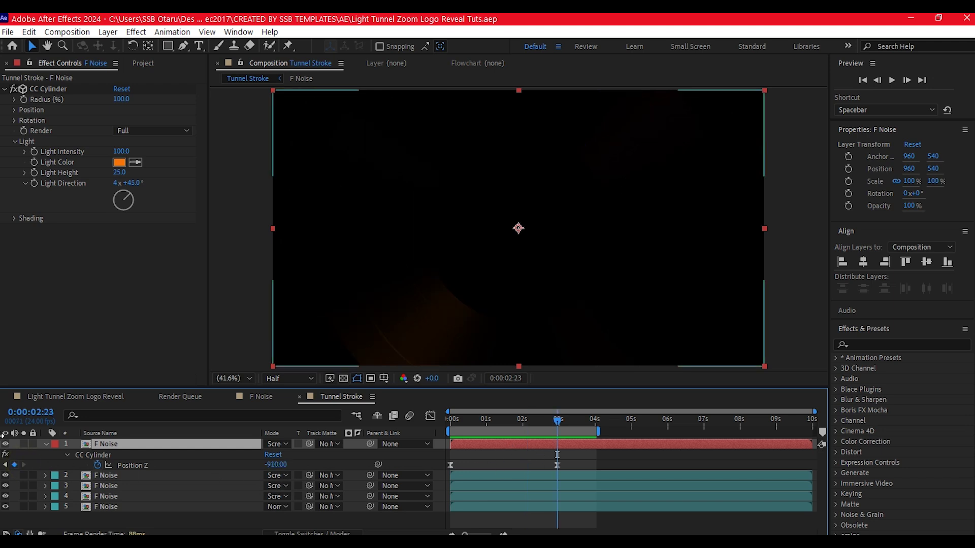
key("ctrl+v")
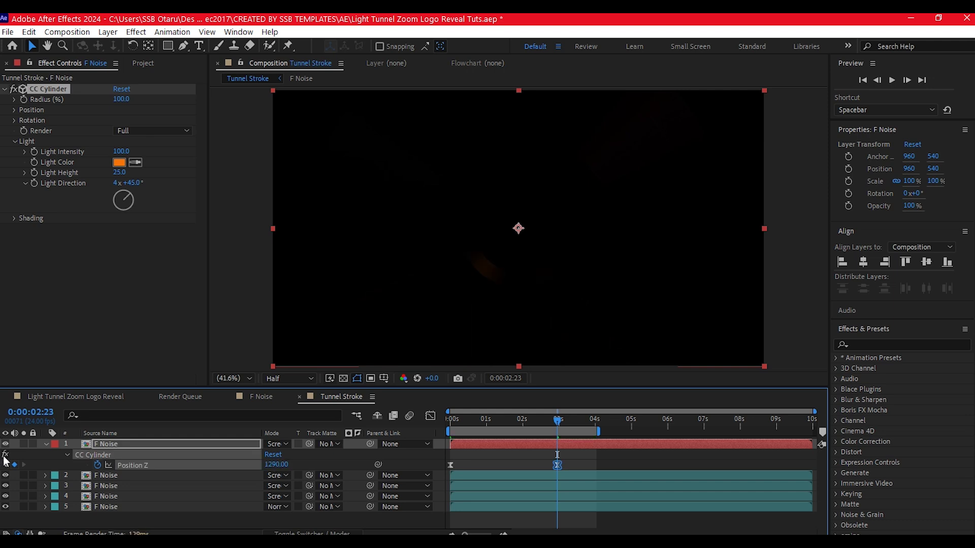
left_click(6, 465)
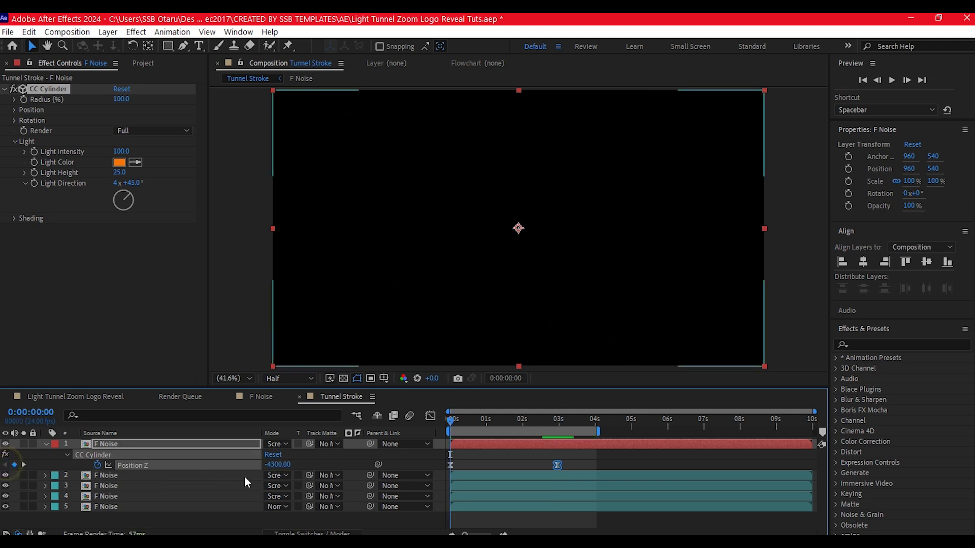
left_click(274, 464)
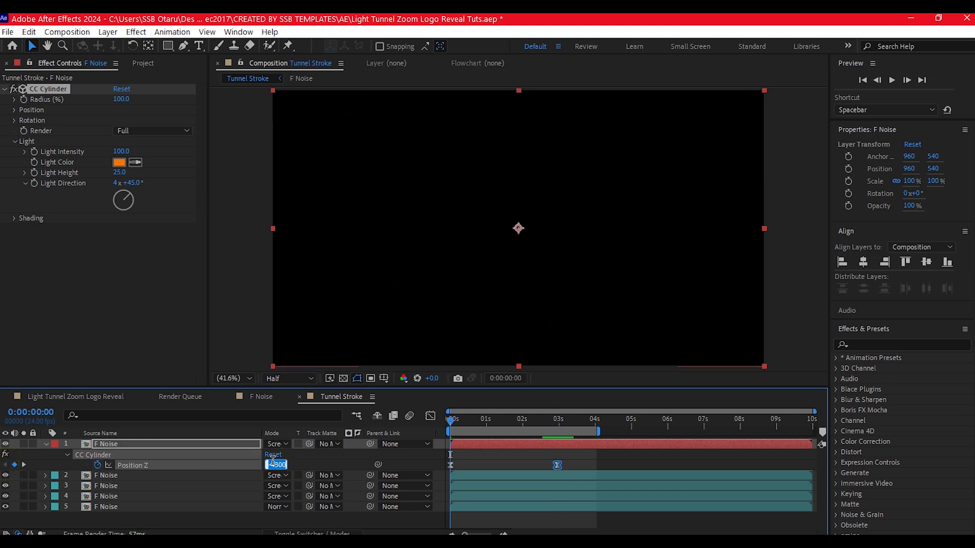
key("Return")
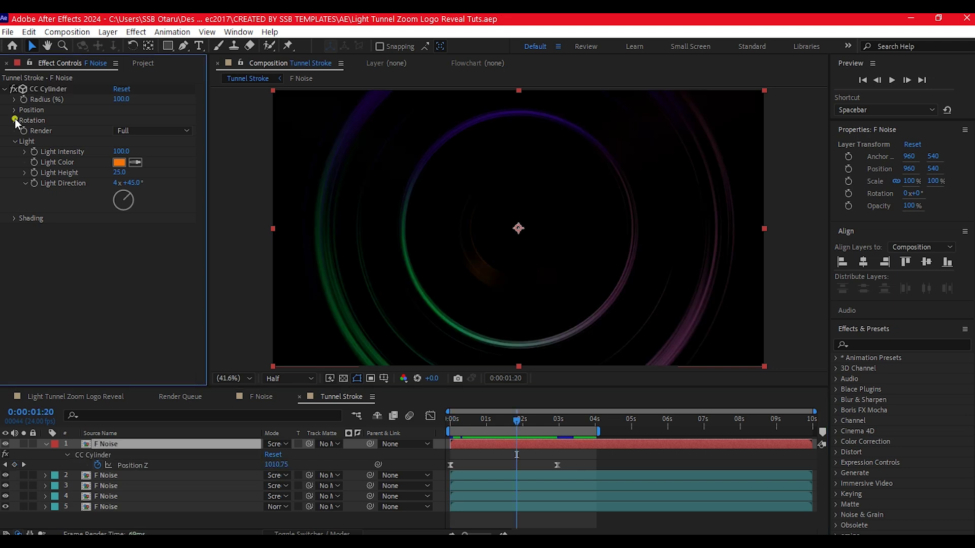
Set the orange F Noise layer's CC Cylinder Rotation Z to 0°
left_click(14, 121)
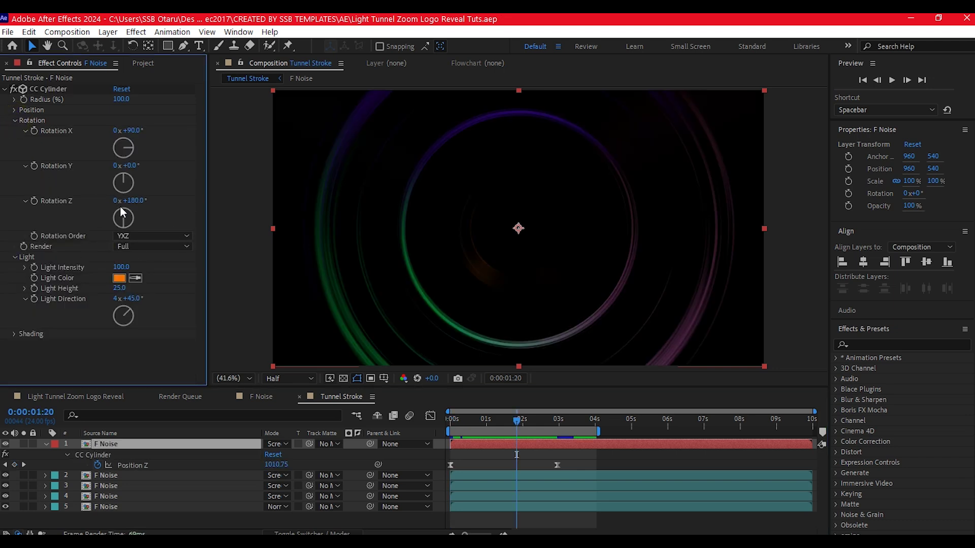
left_click_drag(133, 204, 136, 206)
type("0")
key("Return")
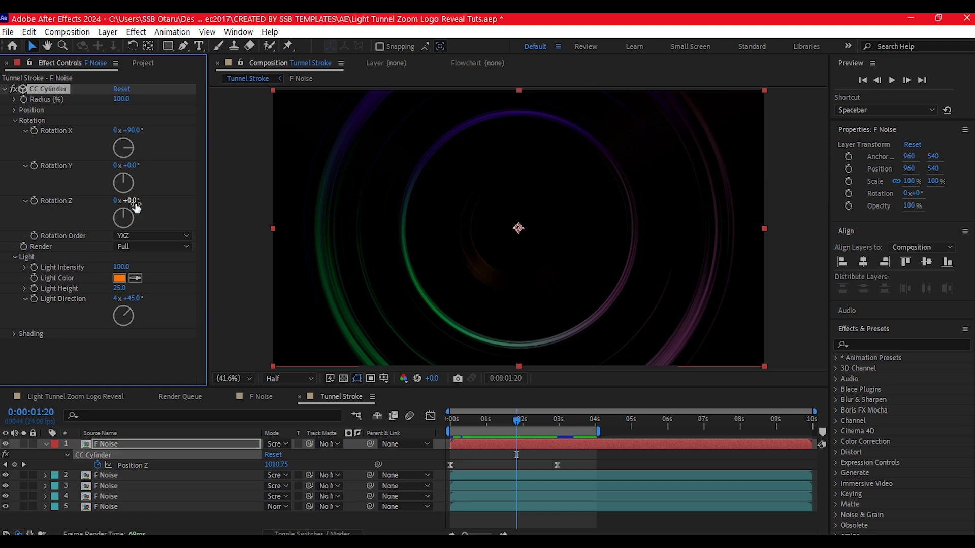
Duplicate the orange F Noise layer and set the copy's Light Color to magenta, C80BF7, and its Light Direction to 0x+31°
left_click(121, 445)
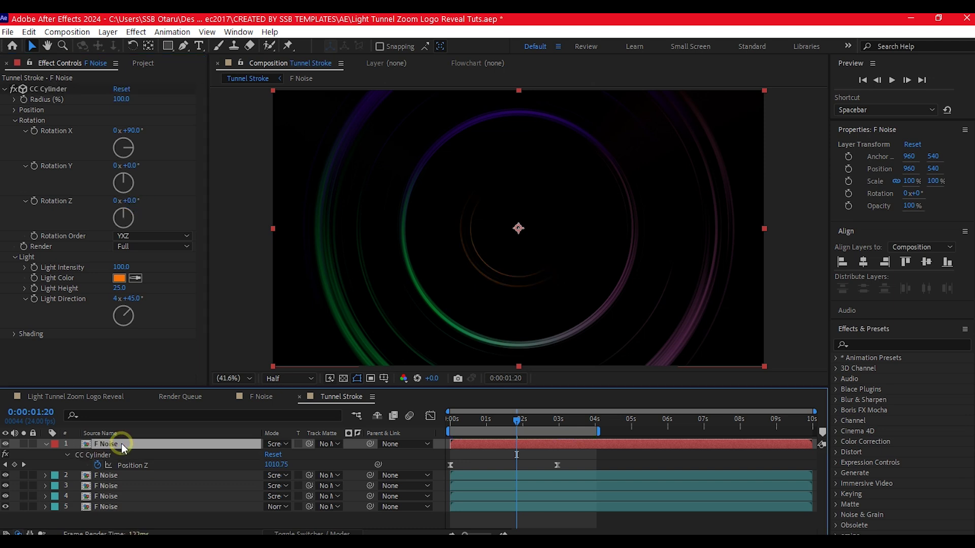
key("ctrl+d")
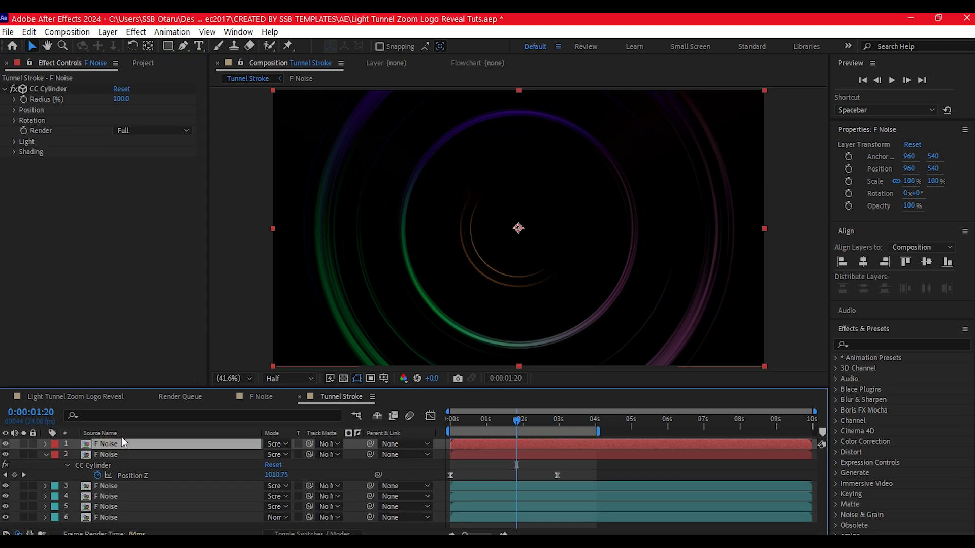
left_click(14, 142)
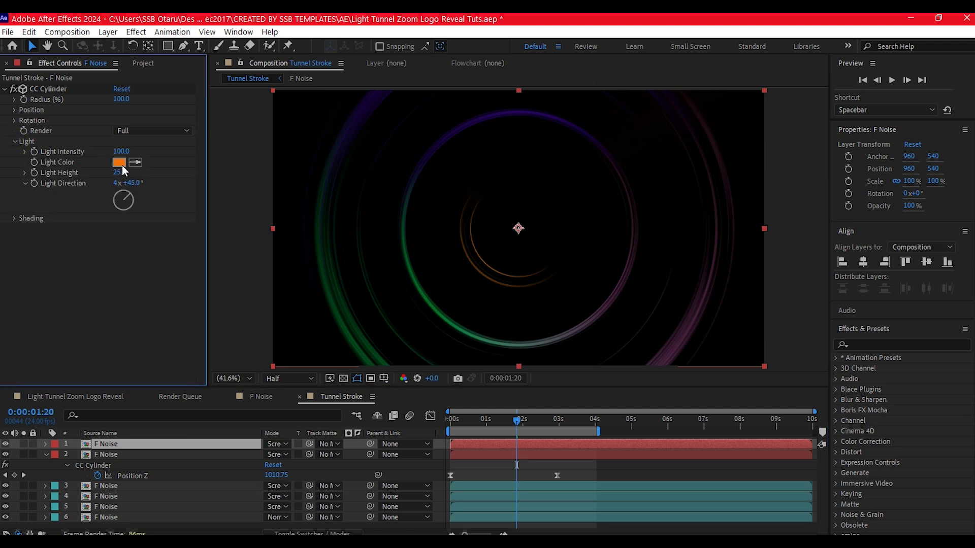
left_click(120, 163)
left_click(562, 265)
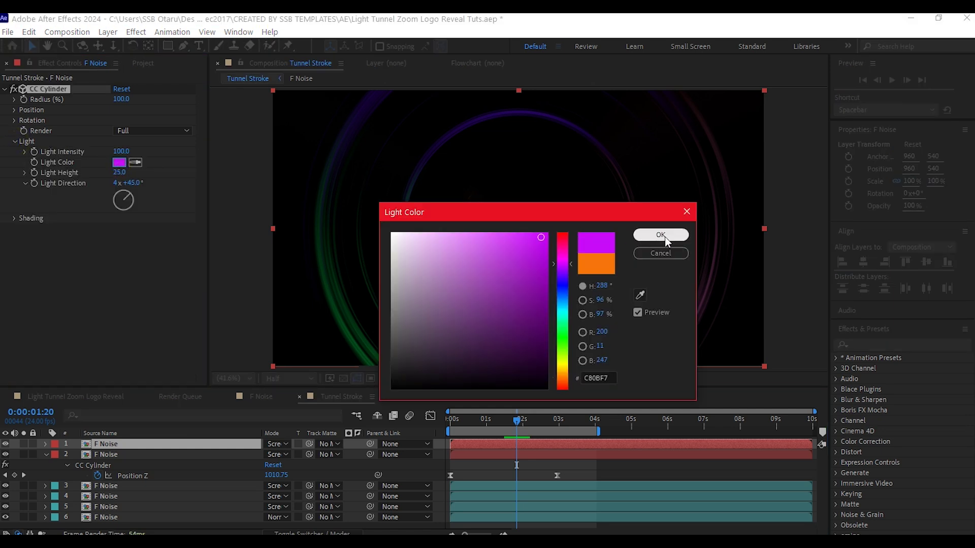
left_click(661, 235)
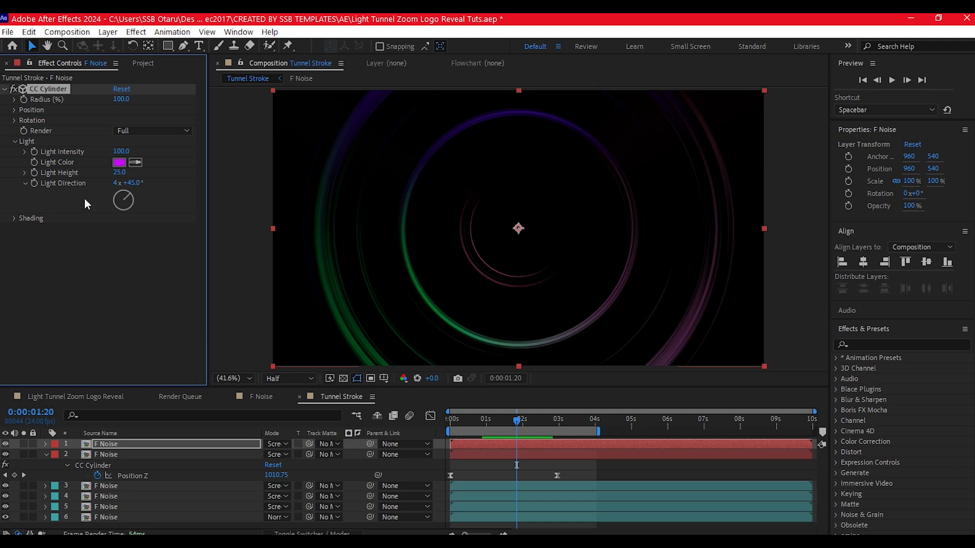
left_click(133, 183)
type("31")
key("Return")
Duplicate the magenta F Noise layer and set the copy's Light Color to red-orange, F7370B, and its Light Direction to 0x+309°
left_click(113, 445)
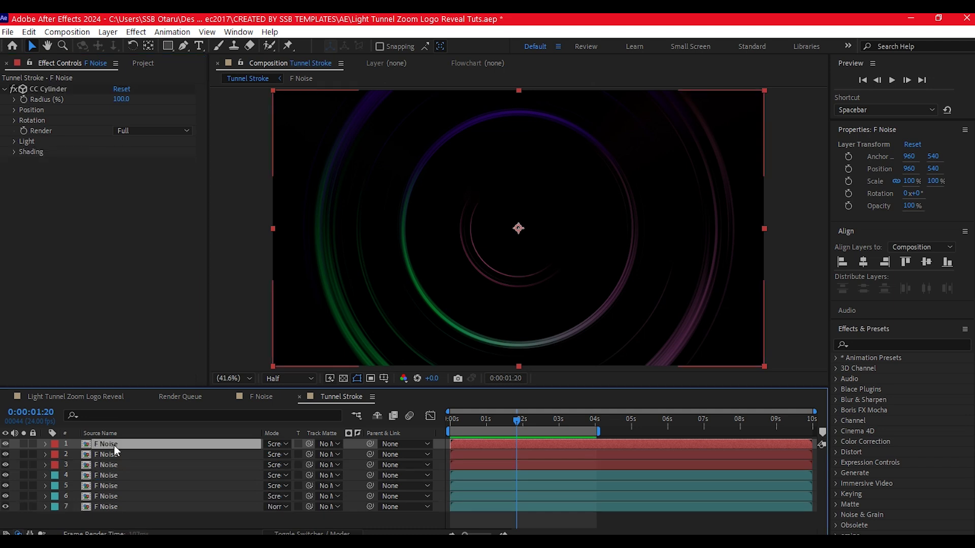
left_click(14, 141)
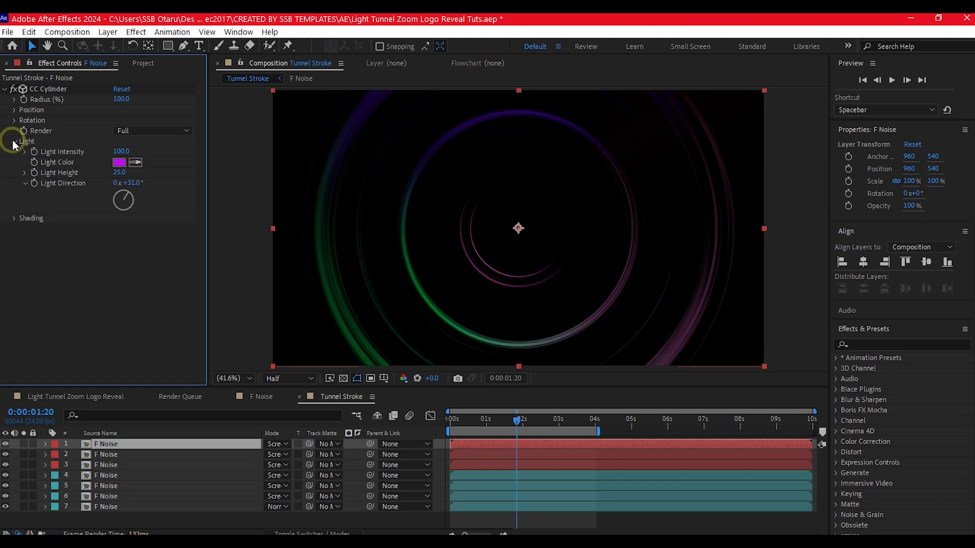
left_click(120, 162)
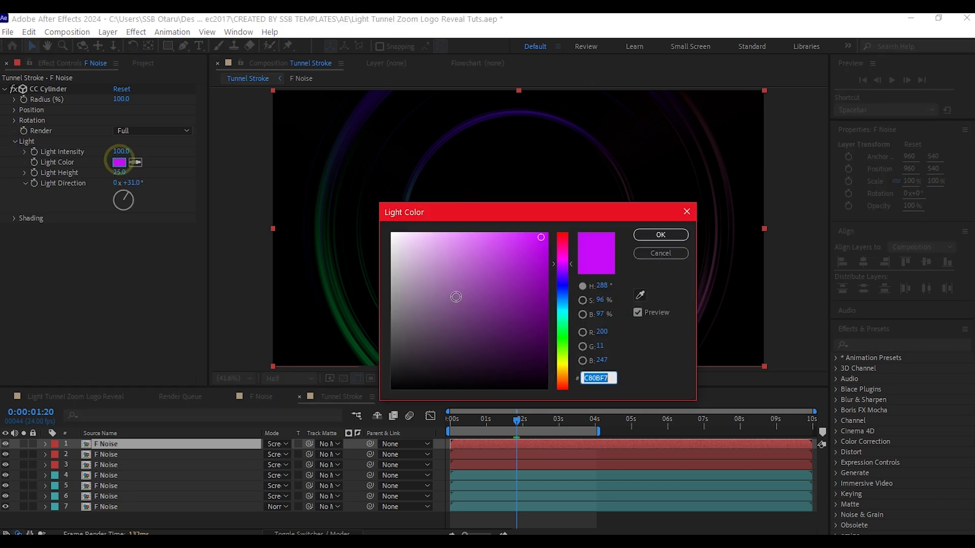
type("F7370B")
left_click(650, 235)
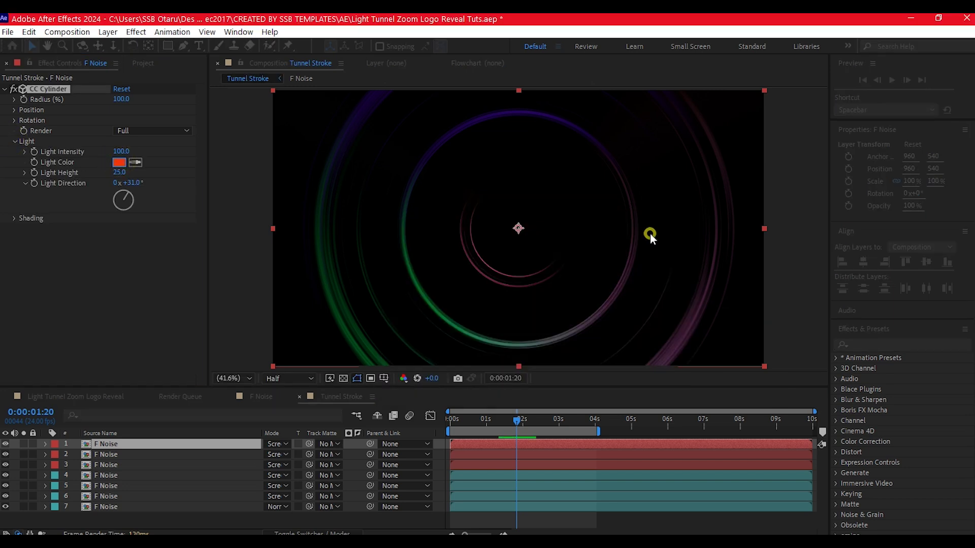
left_click(131, 183)
type("309")
Duplicate the red-orange F Noise layer and set the copy's Light Color to green and its Light Direction to 0x+157°
left_click(105, 445)
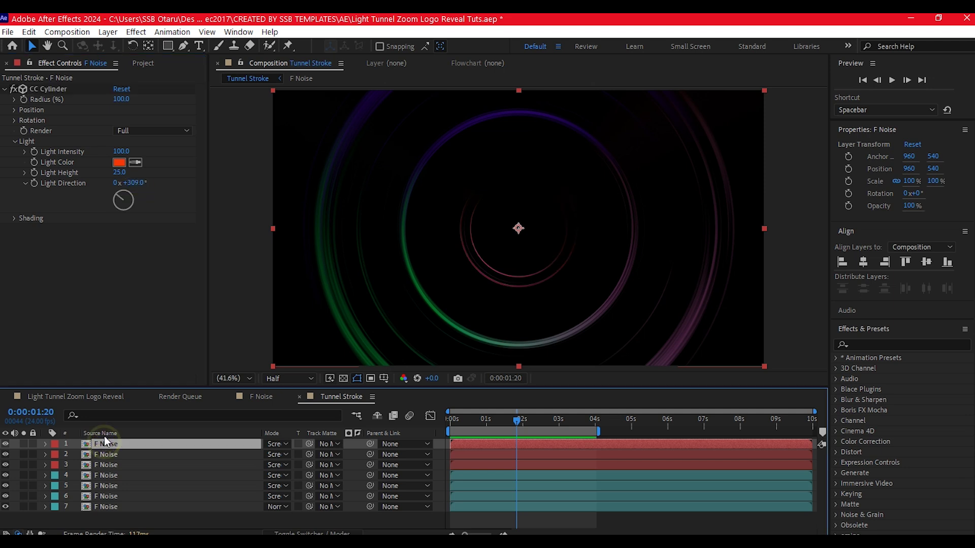
key("ctrl+d")
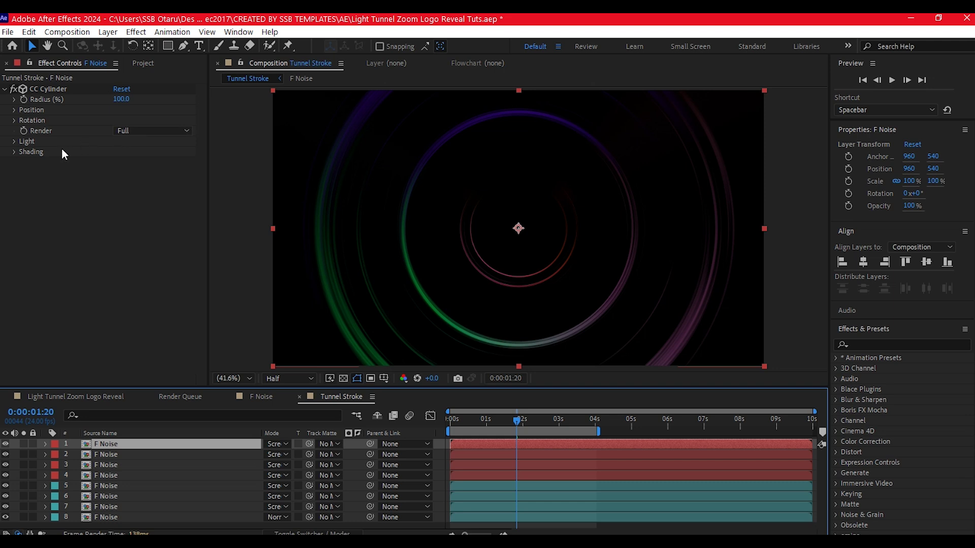
left_click(14, 141)
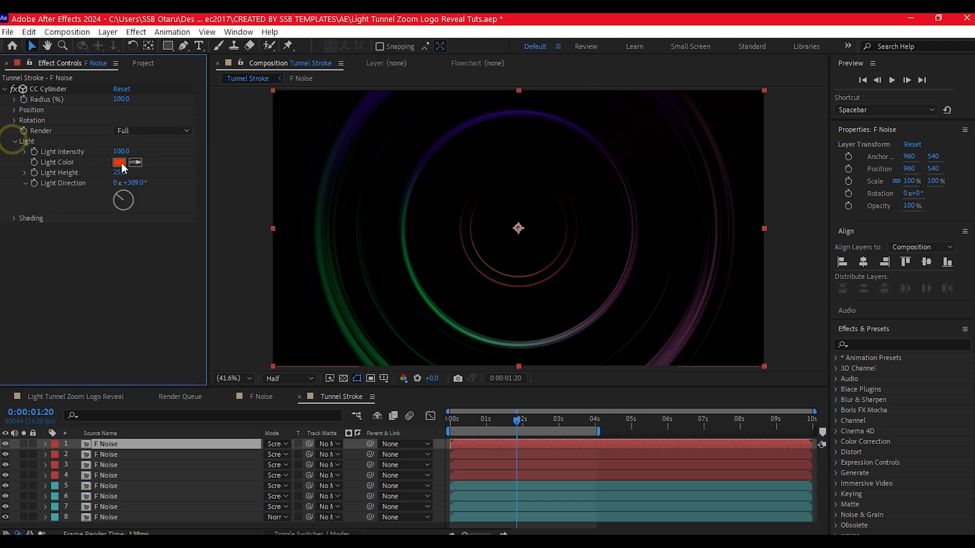
left_click(118, 162)
left_click(562, 337)
left_click(660, 235)
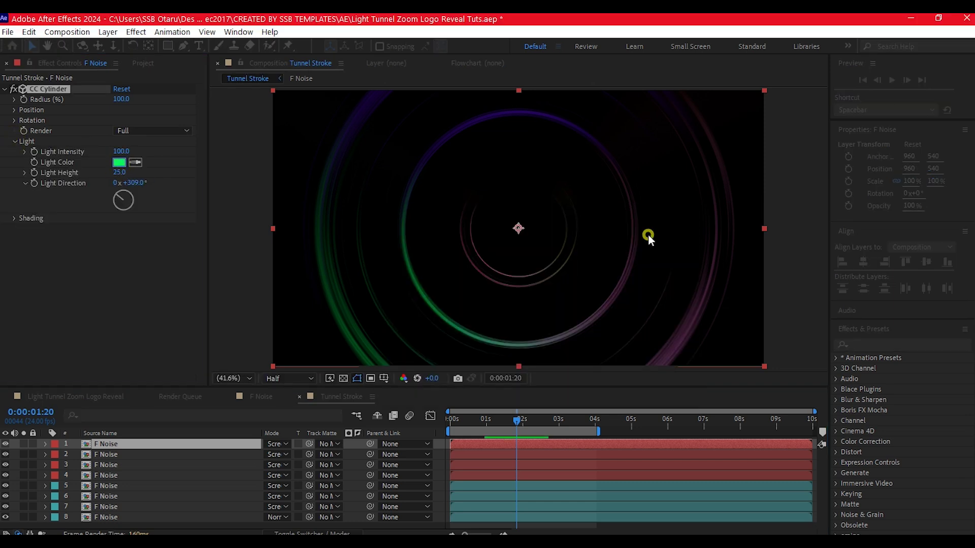
left_click(133, 183)
type("150")
key("Return")
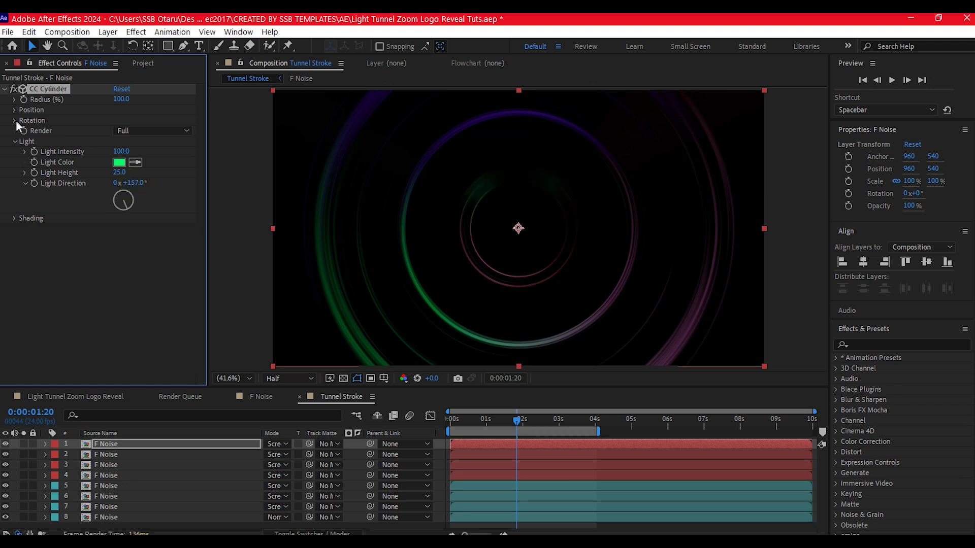
Set the new green F Noise layer's CC Cylinder Rotation Z to 180° and check the tunnel at 0:00:02:04
left_click(14, 120)
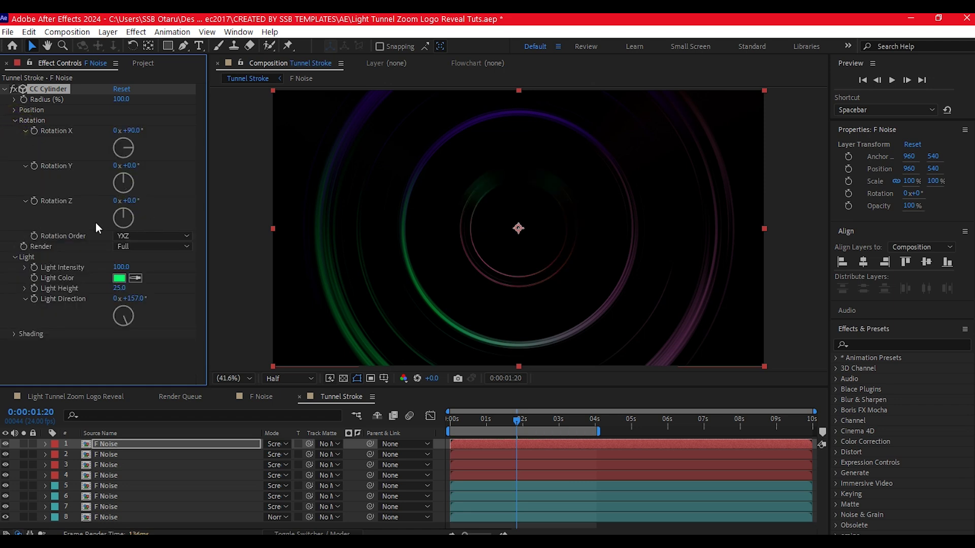
left_click(133, 202)
type("180")
key("Return")
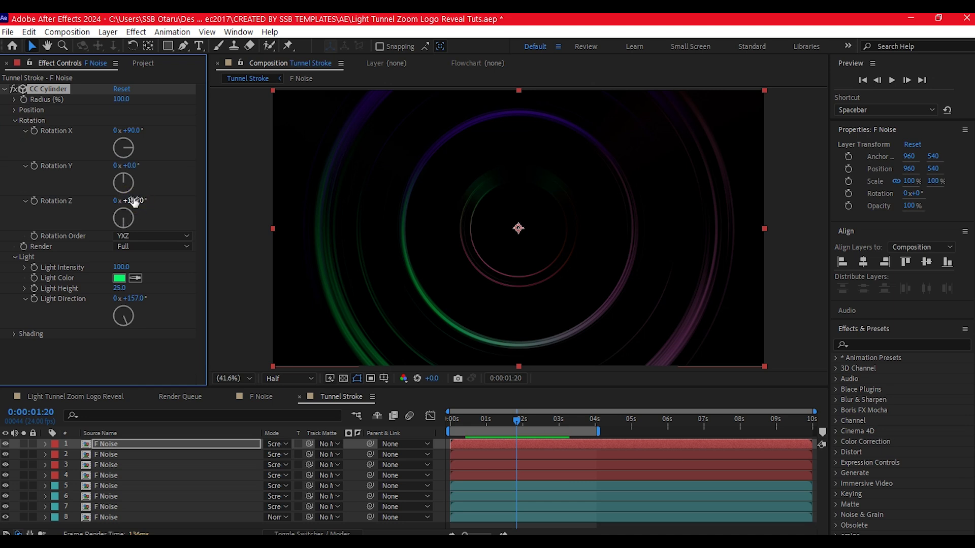
mouse_move(517, 419)
left_mouse_down()
mouse_move(475, 419)
mouse_move(541, 431)
mouse_move(529, 429)
left_mouse_up()
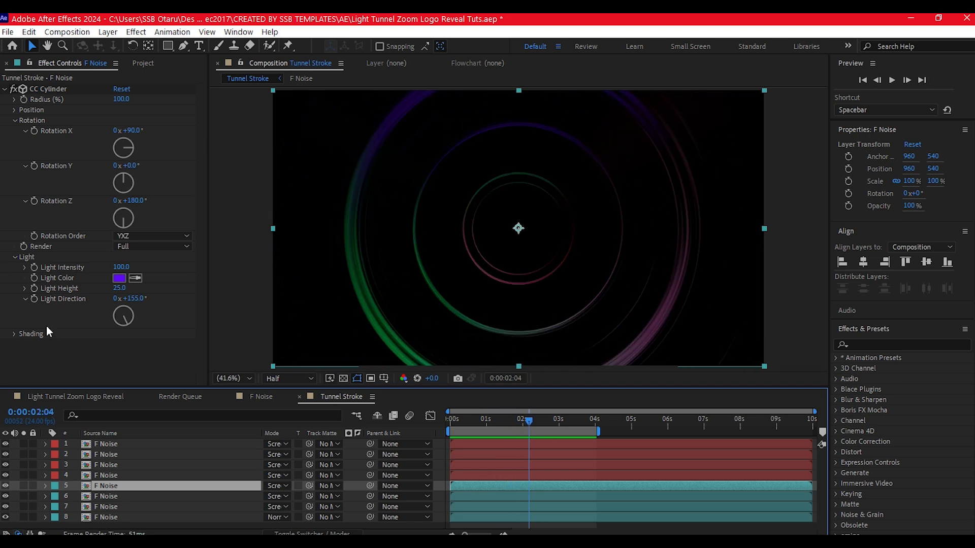
In the Light Tunnel Zoom Logo Reveal composition, add a comp-sized, very dark purple solid and place it below the LogoHolder layer
left_click(93, 395)
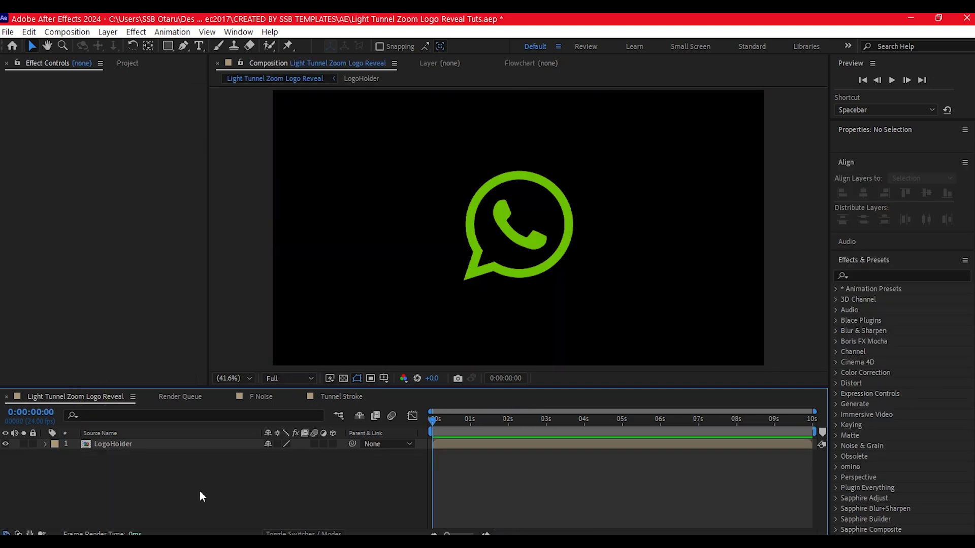
right_click(239, 483)
mouse_move(278, 334)
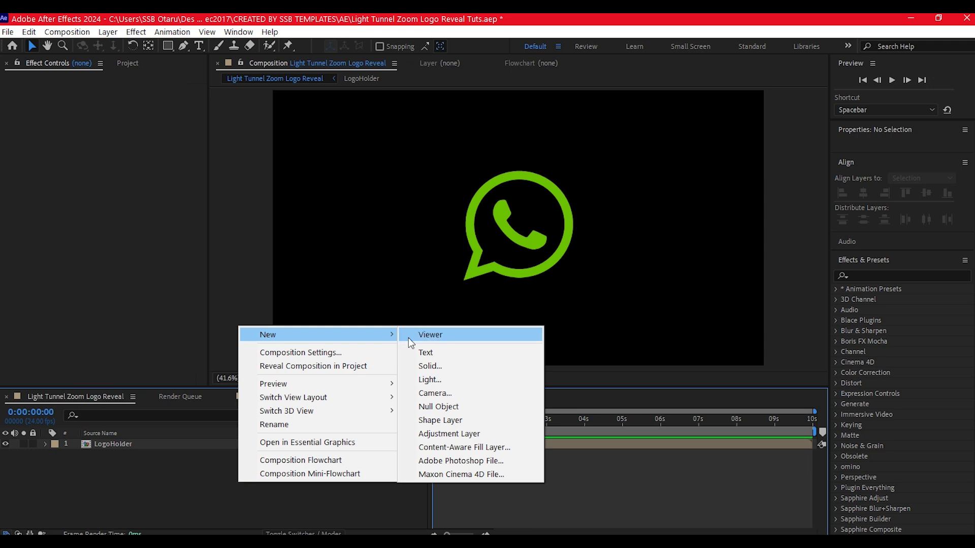
left_click(426, 365)
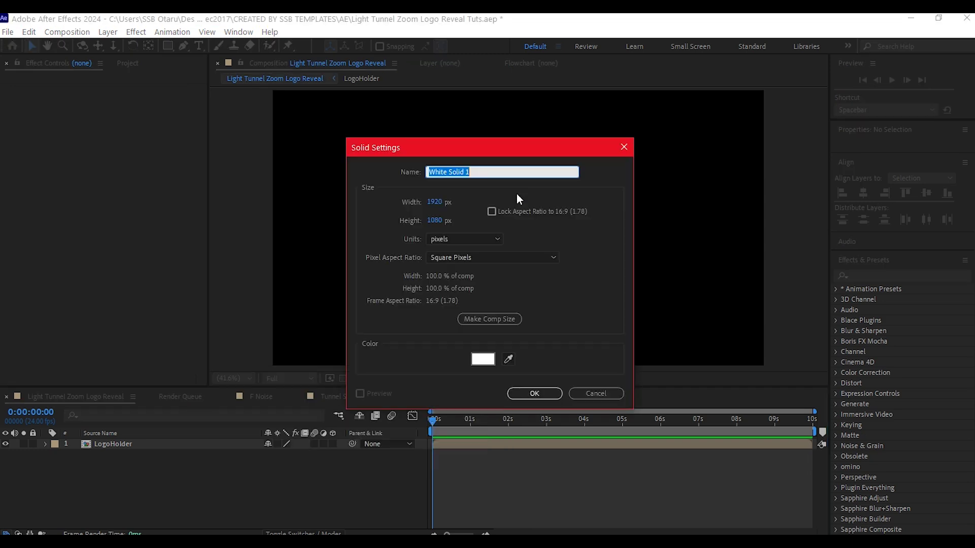
left_click(483, 359)
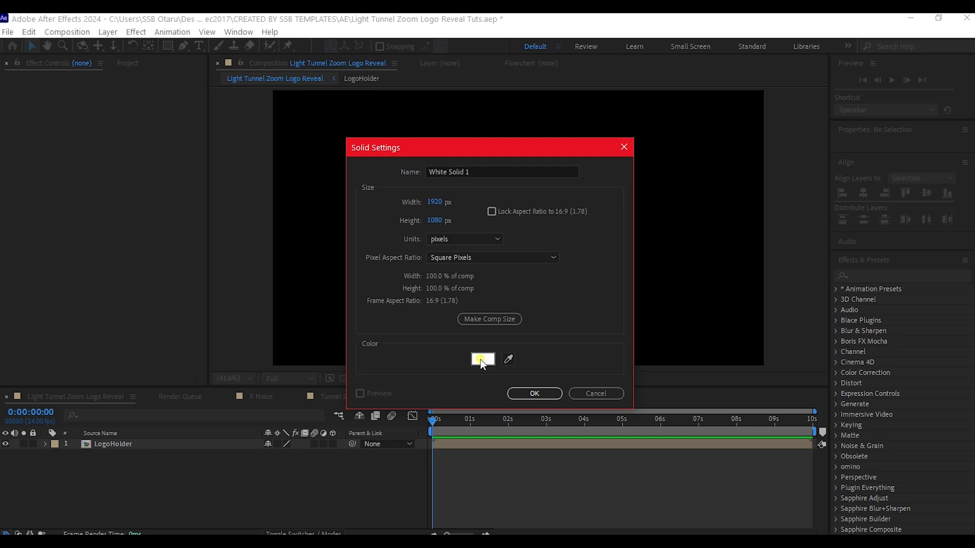
left_click(564, 273)
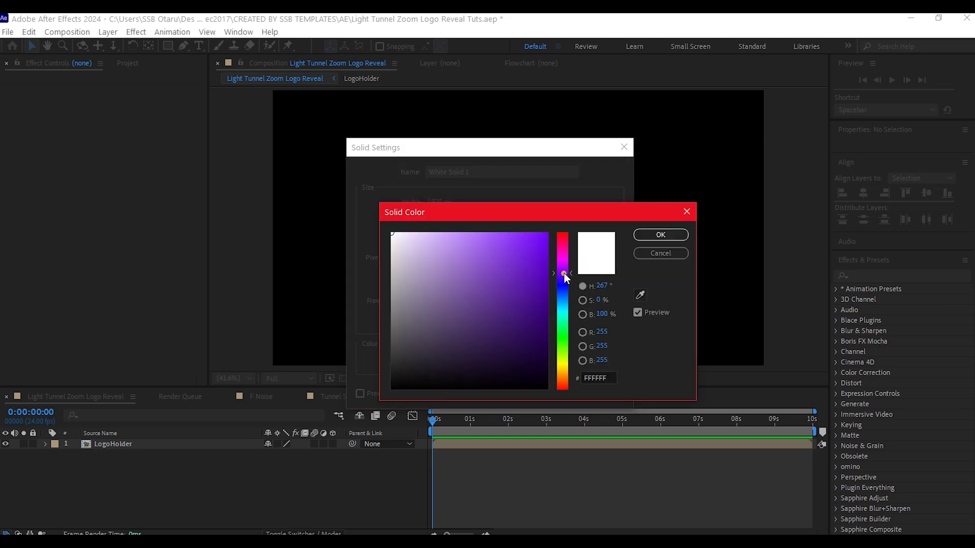
left_click(520, 384)
left_click(651, 236)
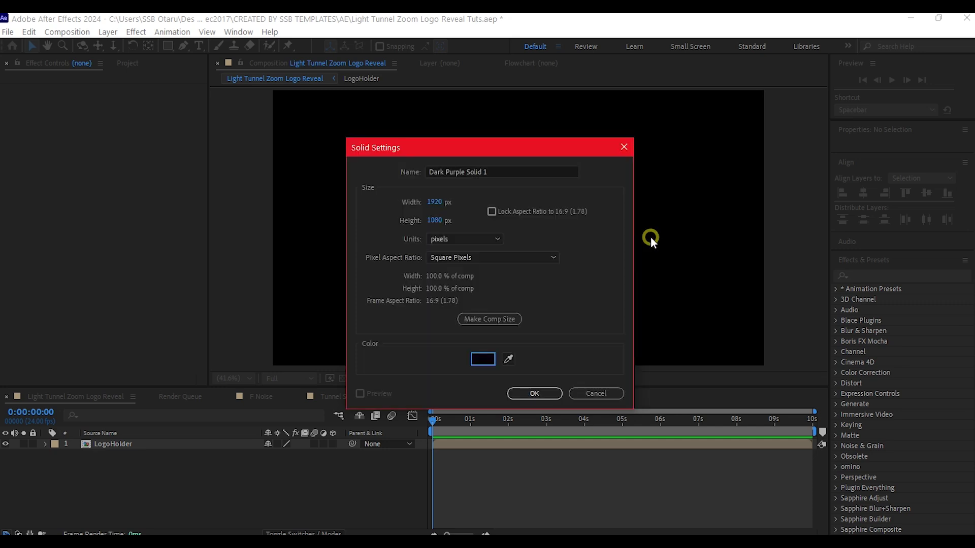
left_click(485, 319)
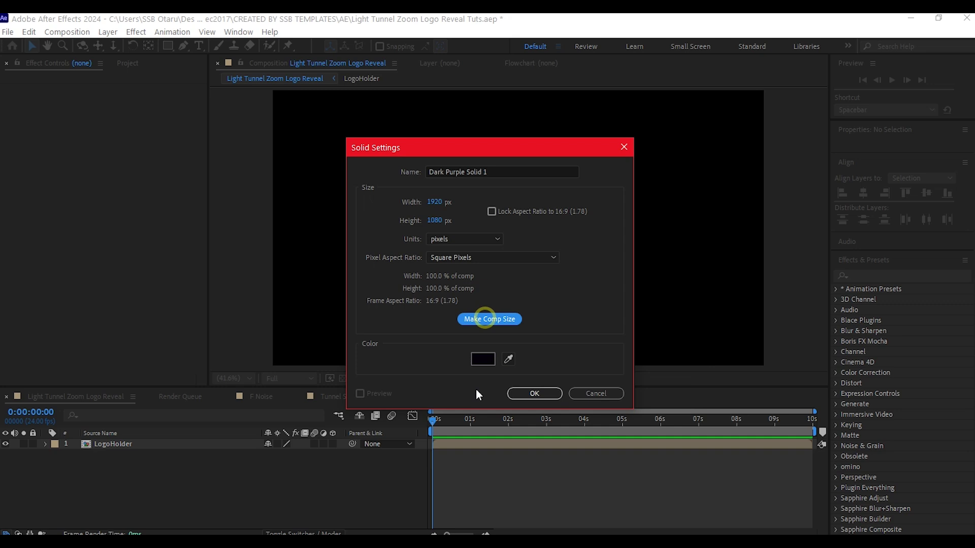
left_click(532, 392)
left_click_drag(113, 443, 107, 465)
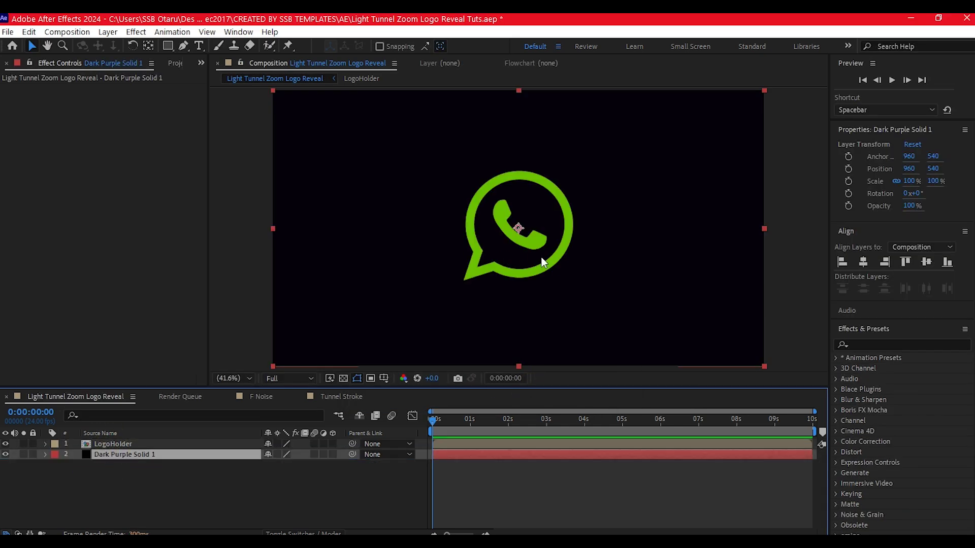
Place the Tunnel Stroke composition between the LogoHolder layer and the dark purple solid, and set its blending mode to Screen
left_click(177, 63)
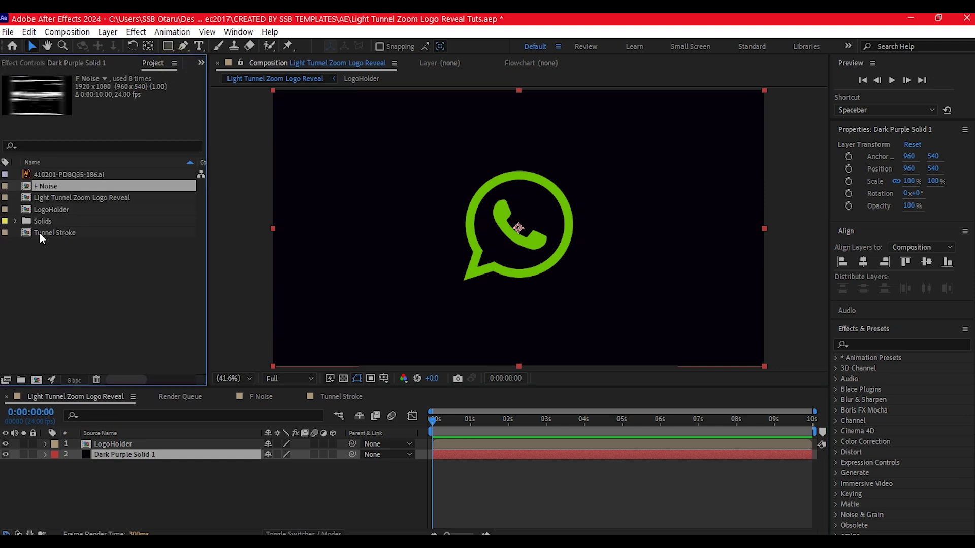
mouse_move(50, 233)
left_mouse_down()
mouse_move(51, 390)
mouse_move(63, 447)
left_mouse_up()
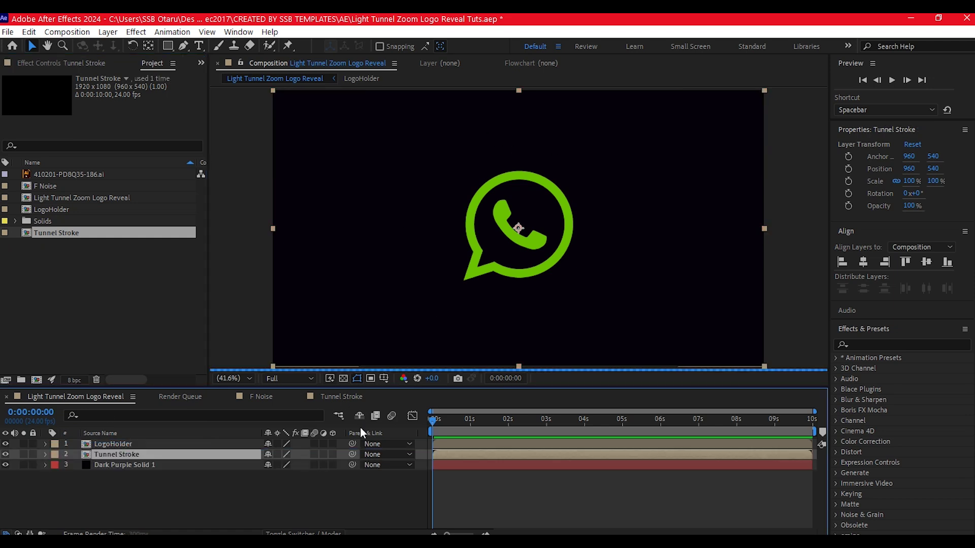
left_click_drag(440, 420, 496, 425)
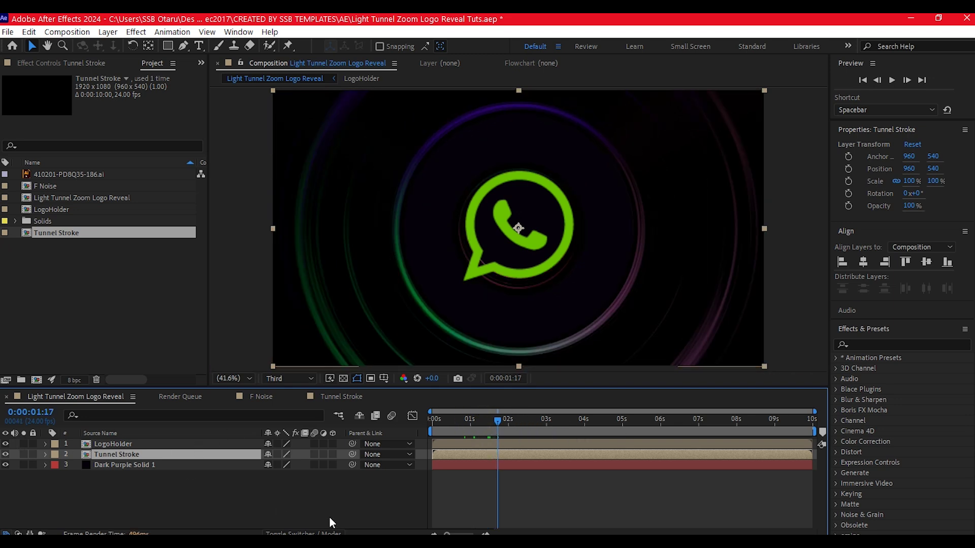
left_click(315, 533)
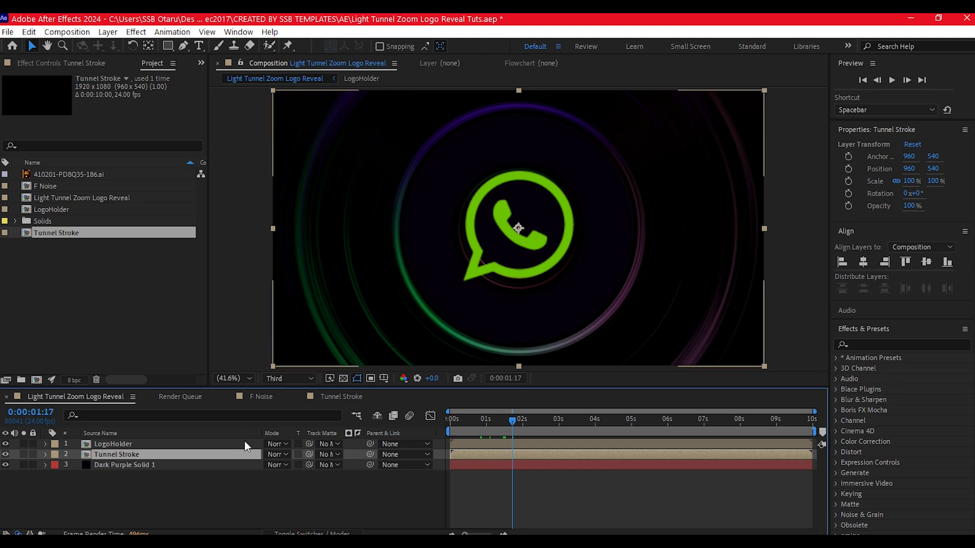
left_click(282, 456)
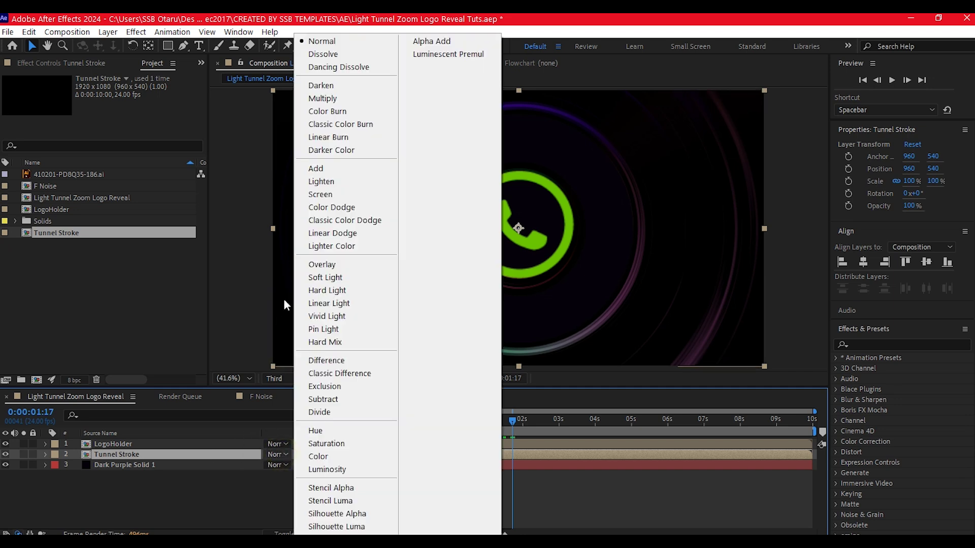
left_click(336, 195)
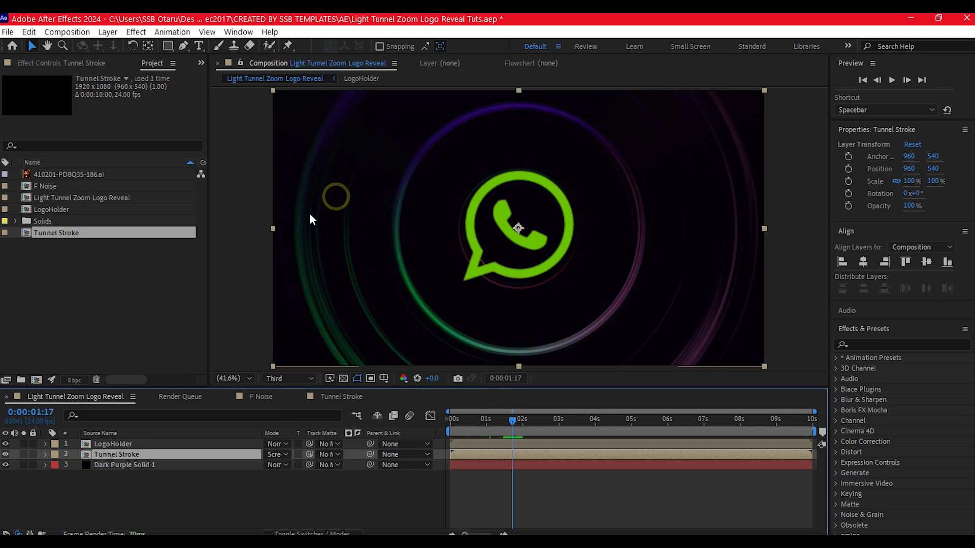
Apply the Levels effect to the Tunnel Stroke layer and set its Input White to 150
key("ctrl+space")
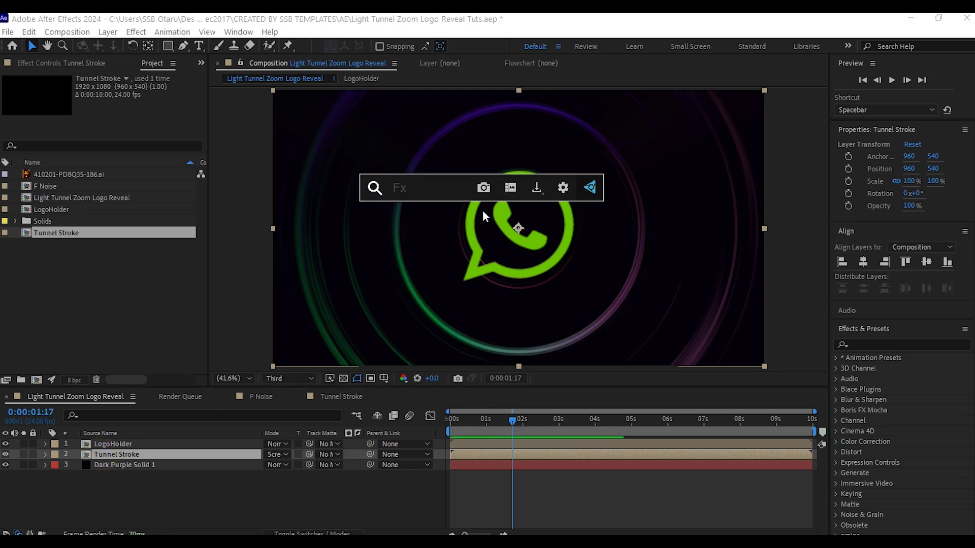
type("le")
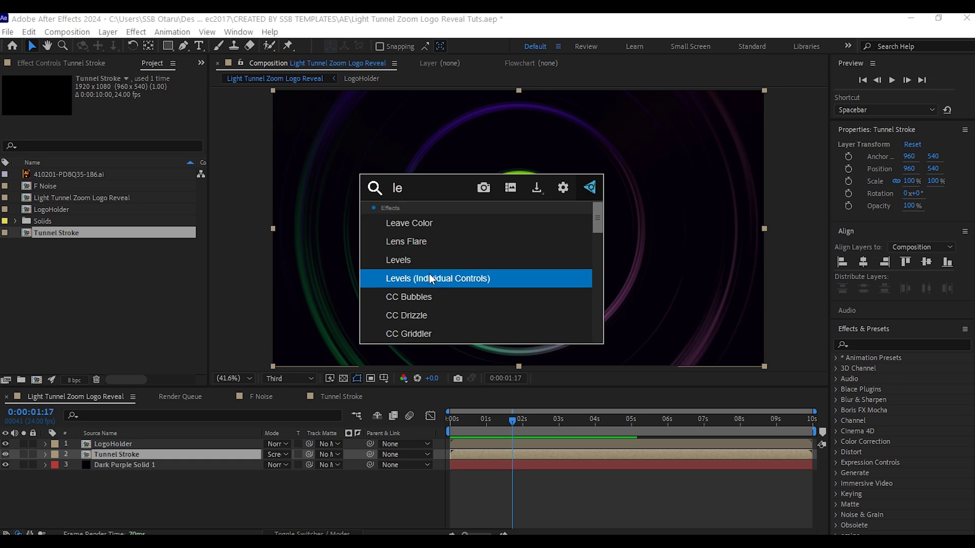
left_click(416, 262)
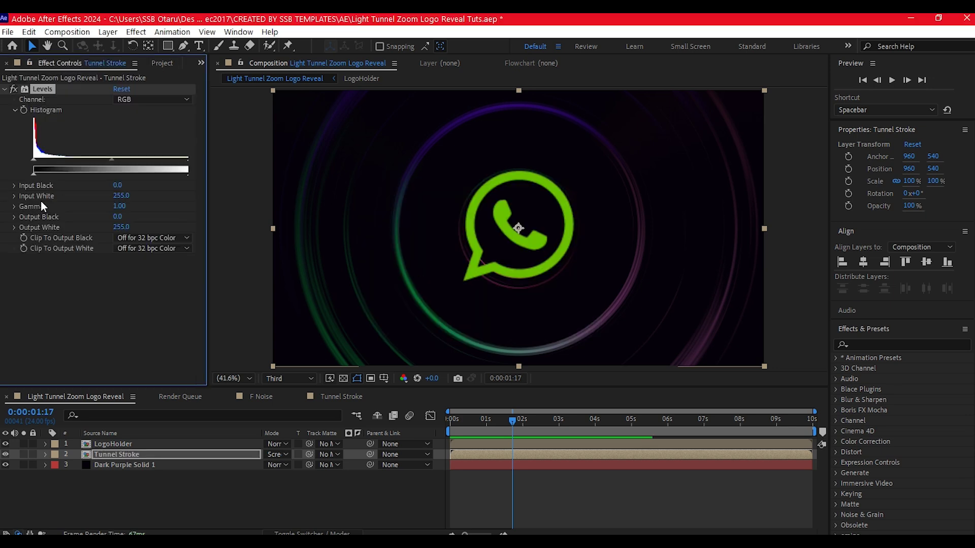
left_click(120, 196)
type("150")
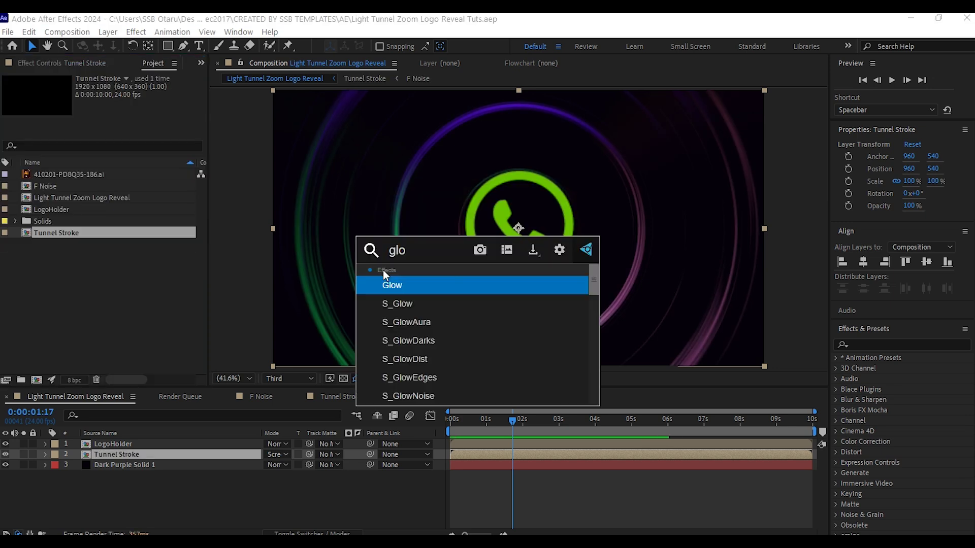
Apply the Glow effect to the Tunnel Stroke layer and set its Glow Radius to 50
type("w")
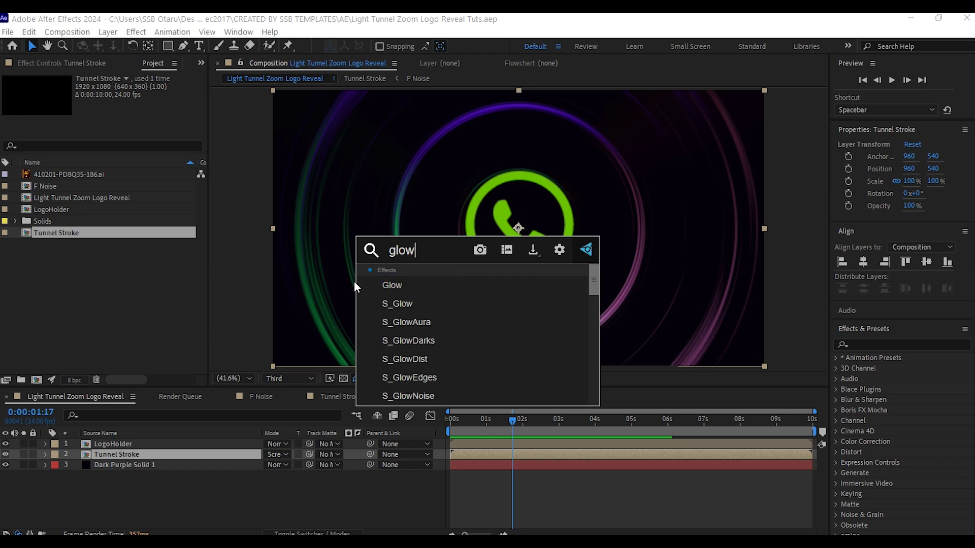
left_click(396, 287)
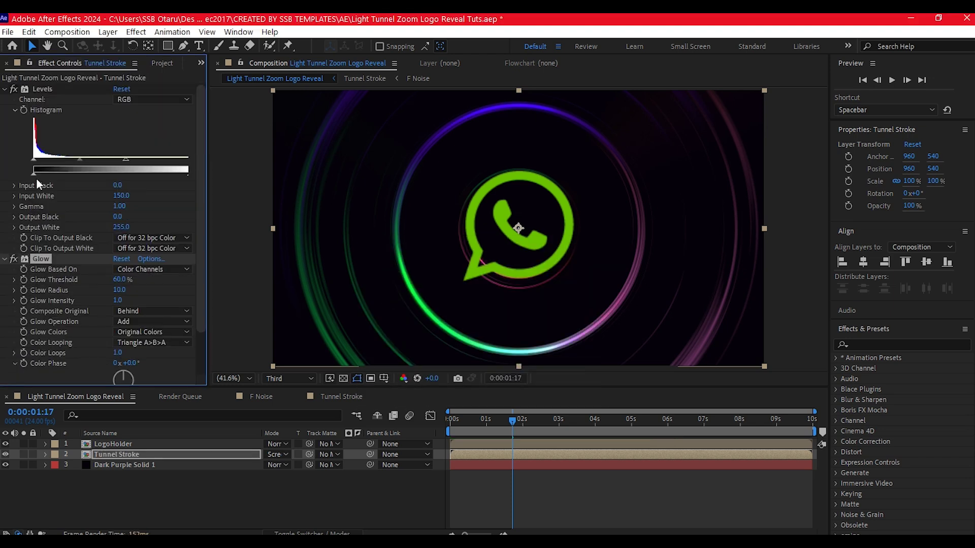
left_click(5, 90)
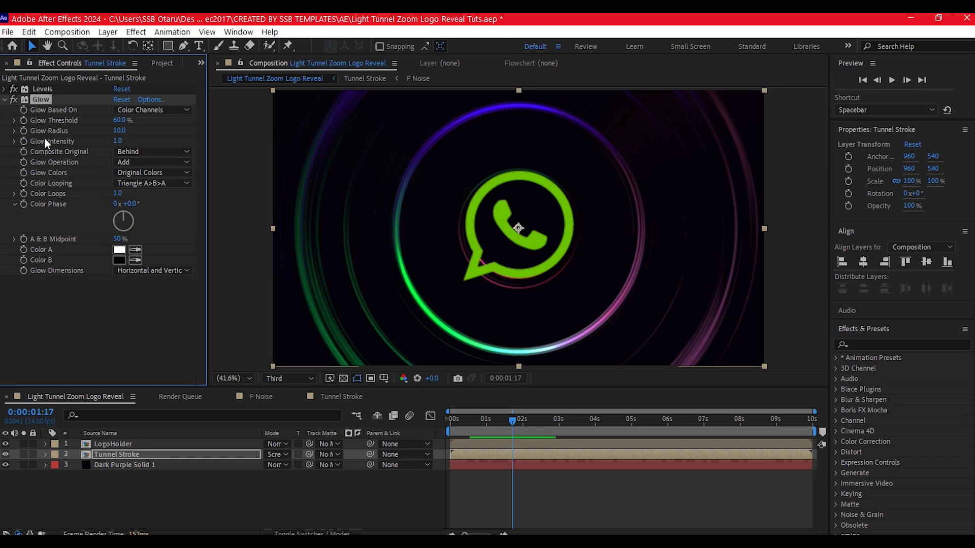
left_click(119, 131)
type("50")
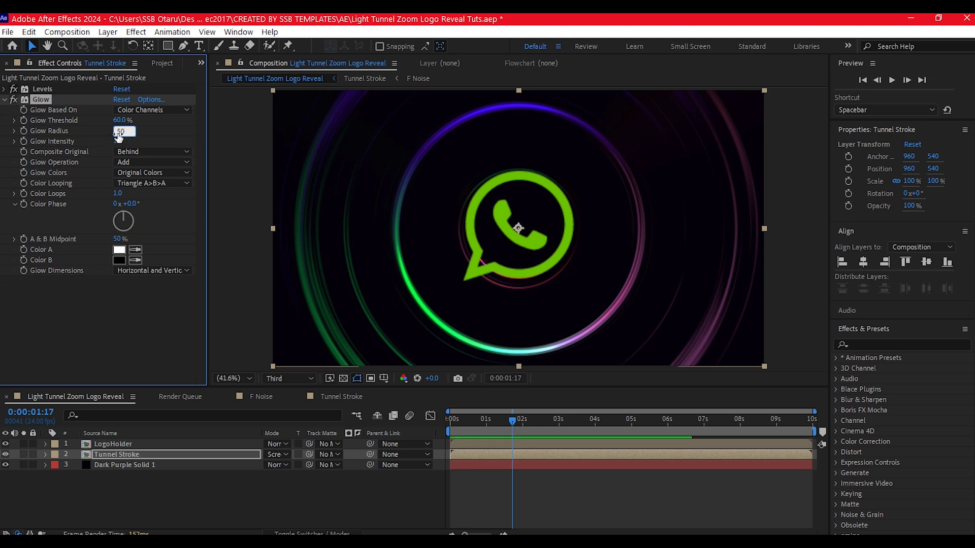
key("Return")
left_click(5, 100)
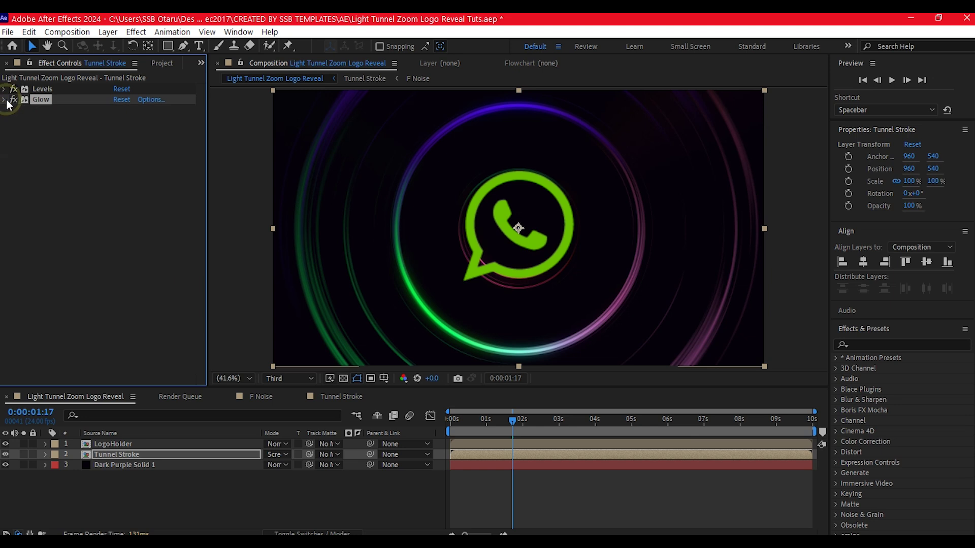
Duplicate the Glow effect on the Tunnel Stroke layer and set the copy's Glow Radius to 100
key("ctrl+d")
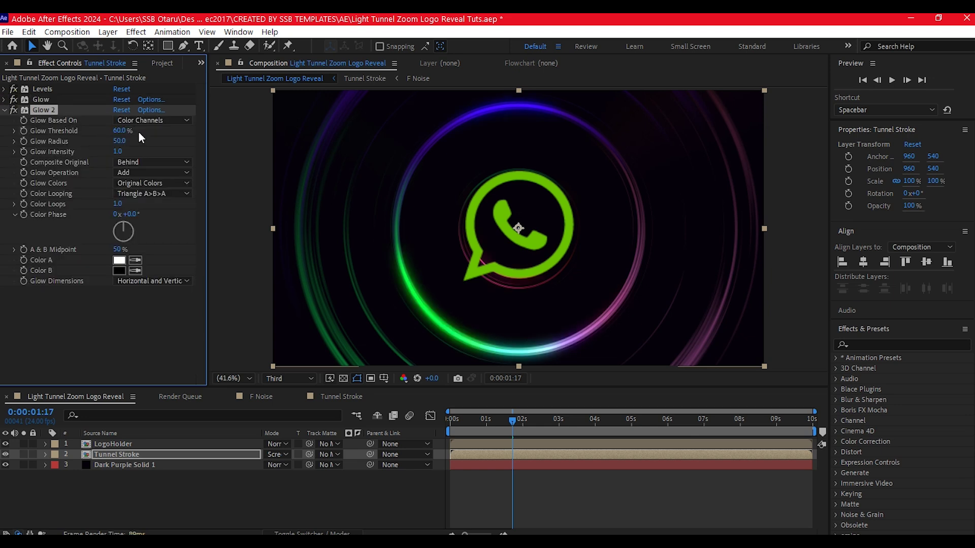
left_click(118, 142)
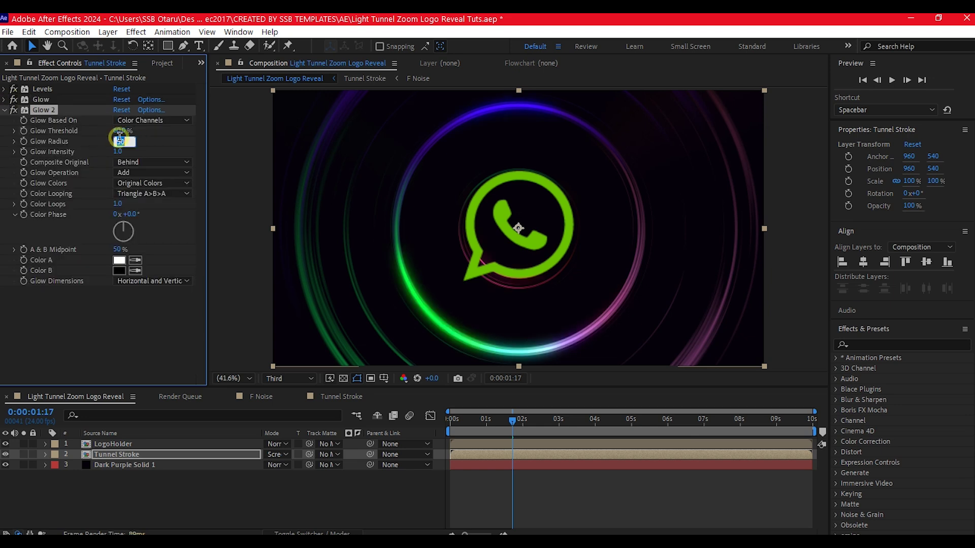
type("100")
key("Return")
left_click(5, 110)
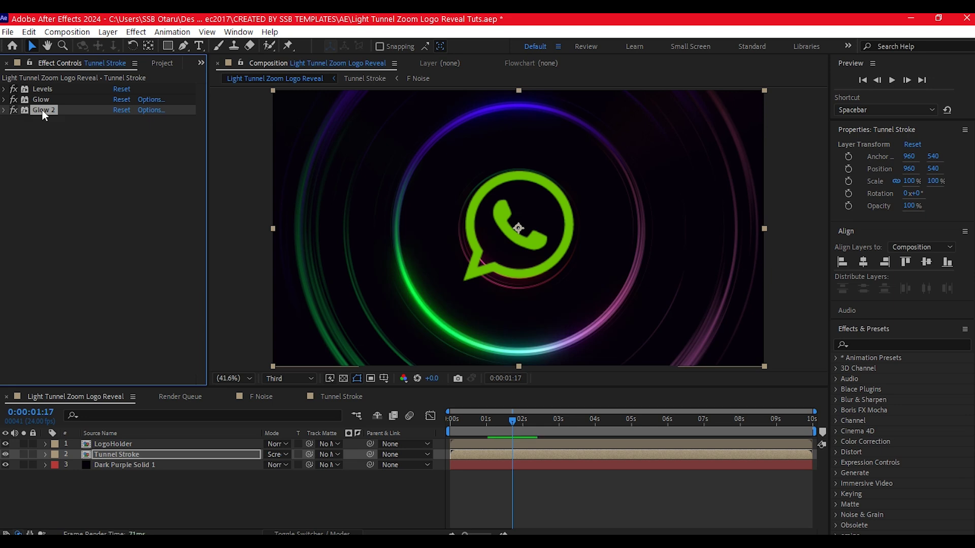
Add a third Glow by duplicating the second, with Glow Radius 250 and Glow Intensity 0.5
key("ctrl+d")
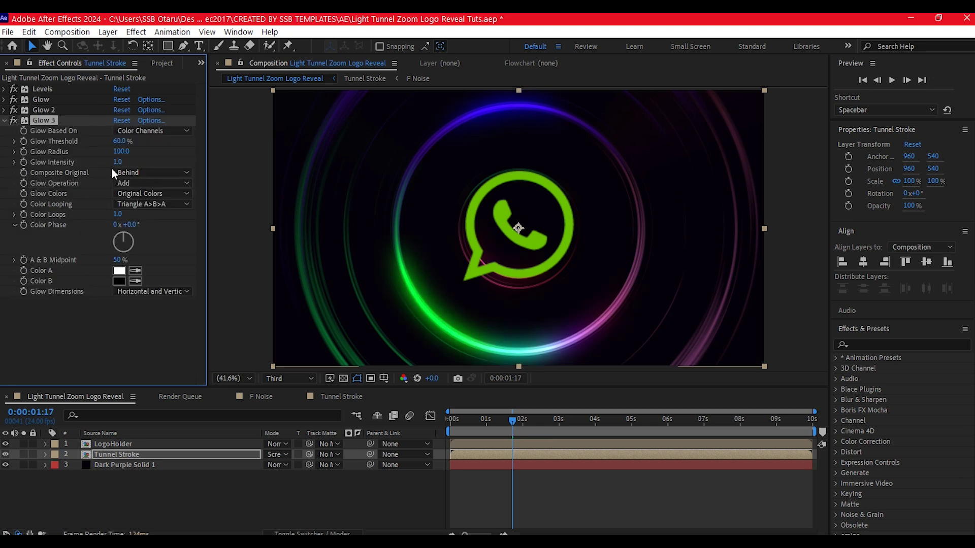
type("250")
key("Return")
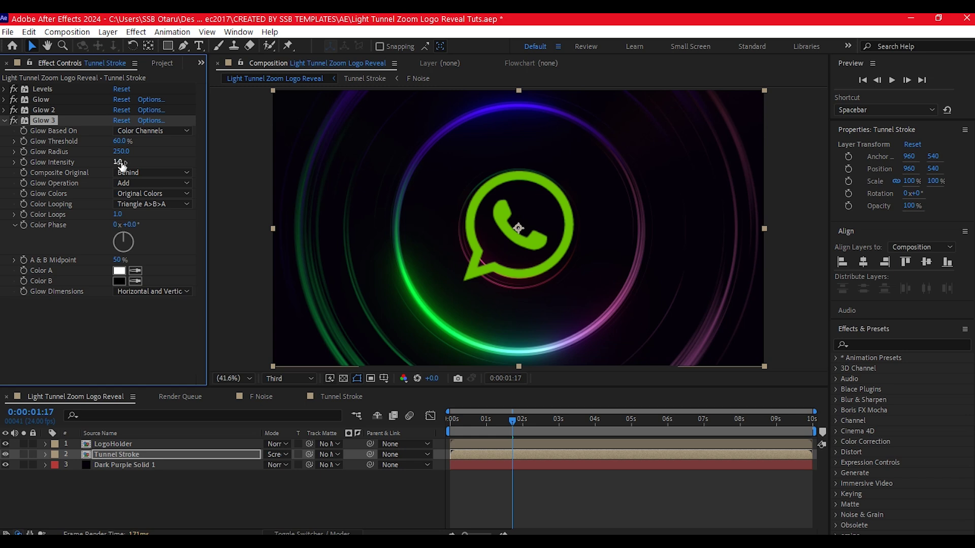
left_click(118, 162)
type("0.5")
key("Return")
Fade in the Tunnel Stroke layer with Opacity keyframes of 0% at 0:00:00:00 and 100% at 0:00:00:08
left_click(470, 454)
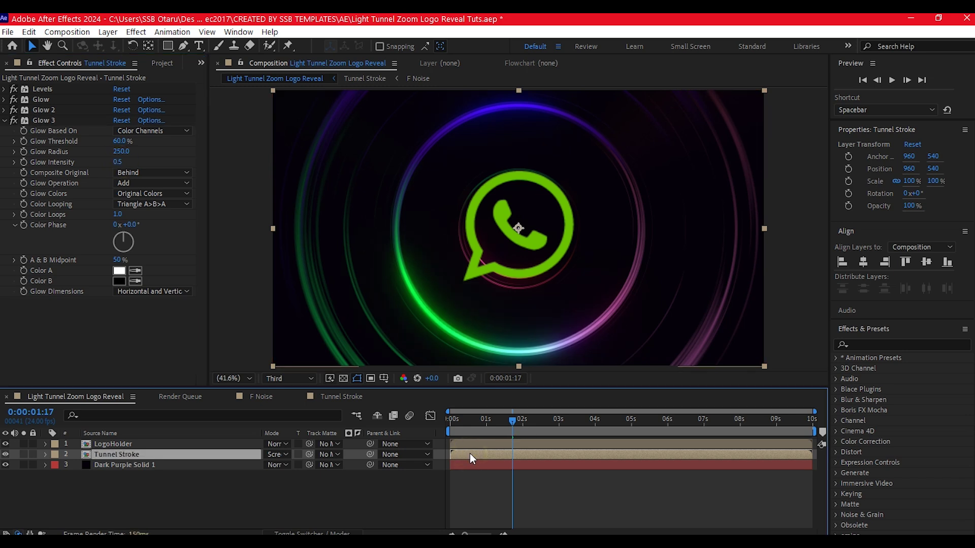
key("t")
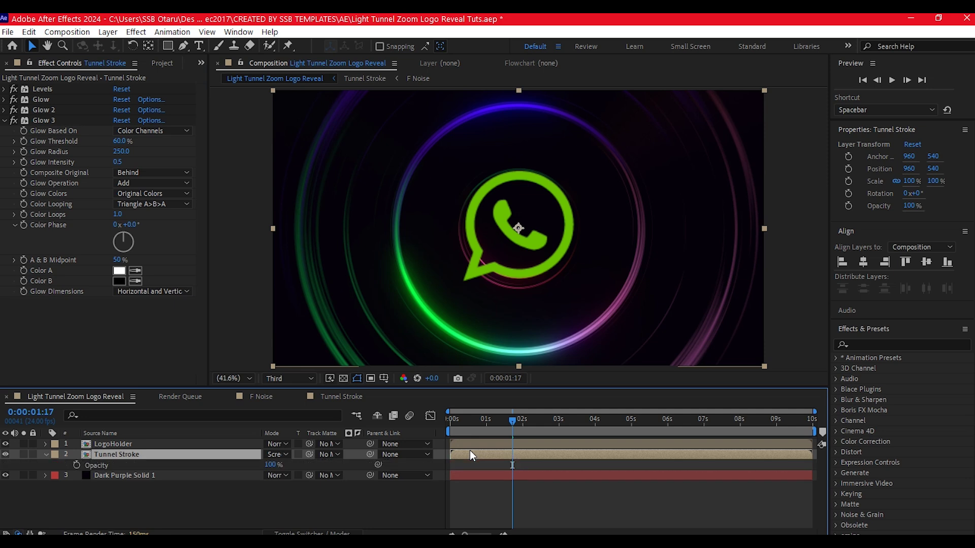
left_click(462, 419)
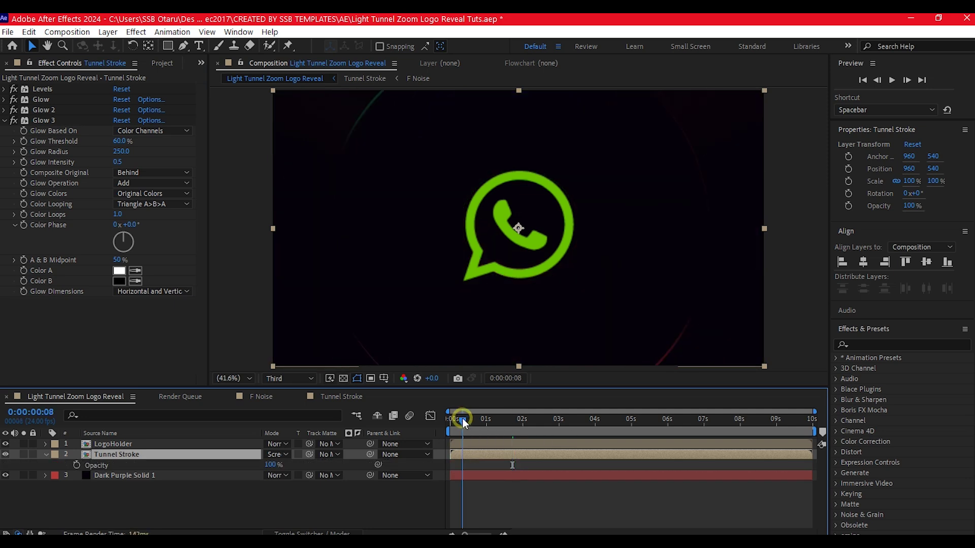
left_click(75, 465)
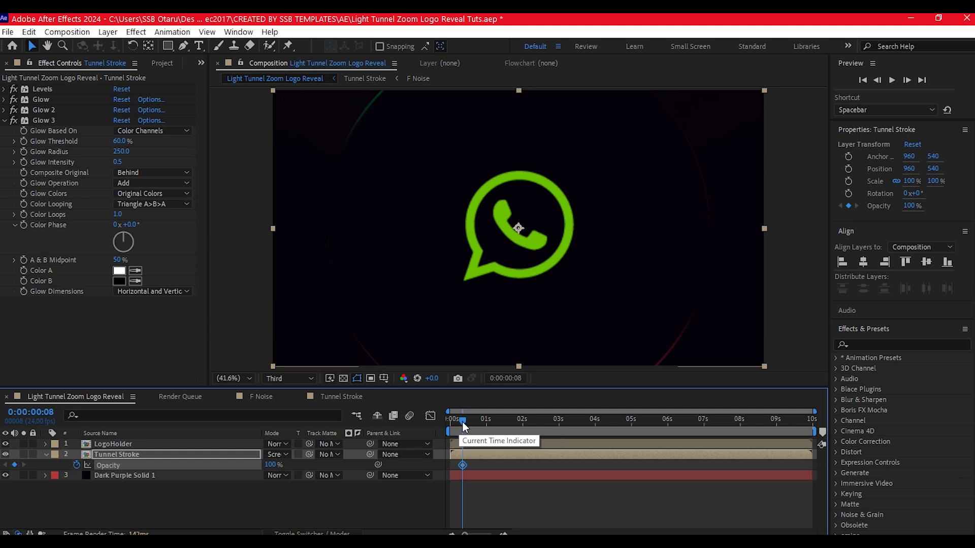
left_click_drag(463, 421, 451, 420)
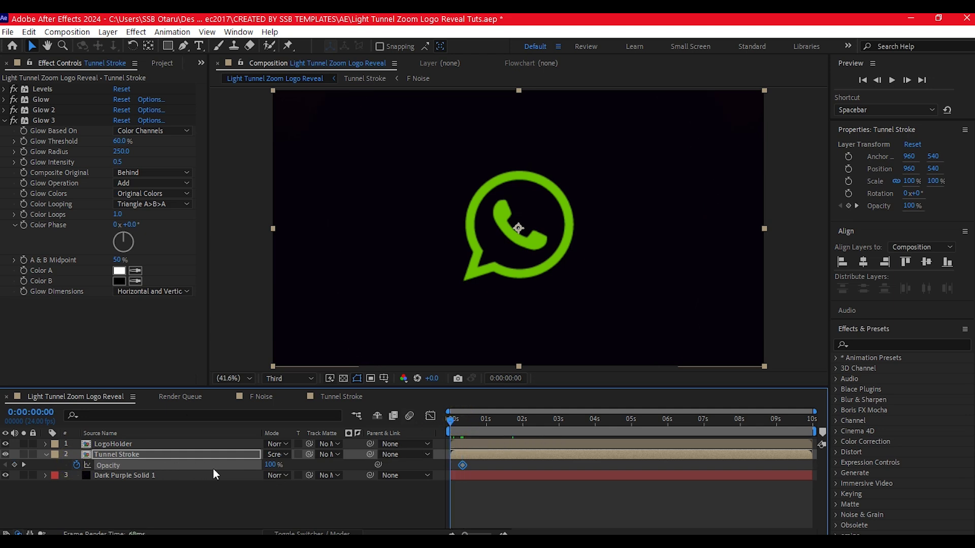
left_click_drag(271, 468, 244, 467)
Fade out the Tunnel Stroke layer with Opacity keyframes from 100% at 0:00:02:13 down at 0:00:03:01, check the fade and save the project
left_click(542, 419)
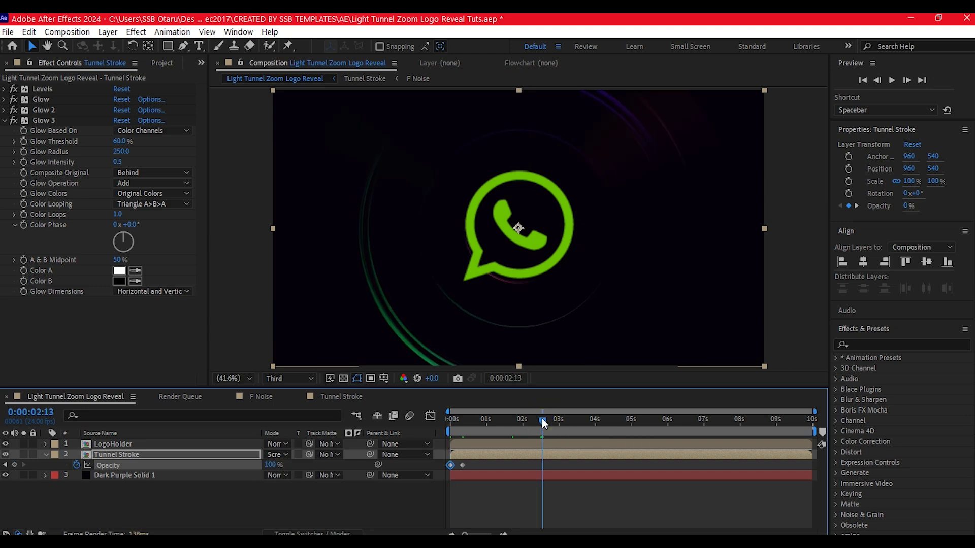
left_click(14, 464)
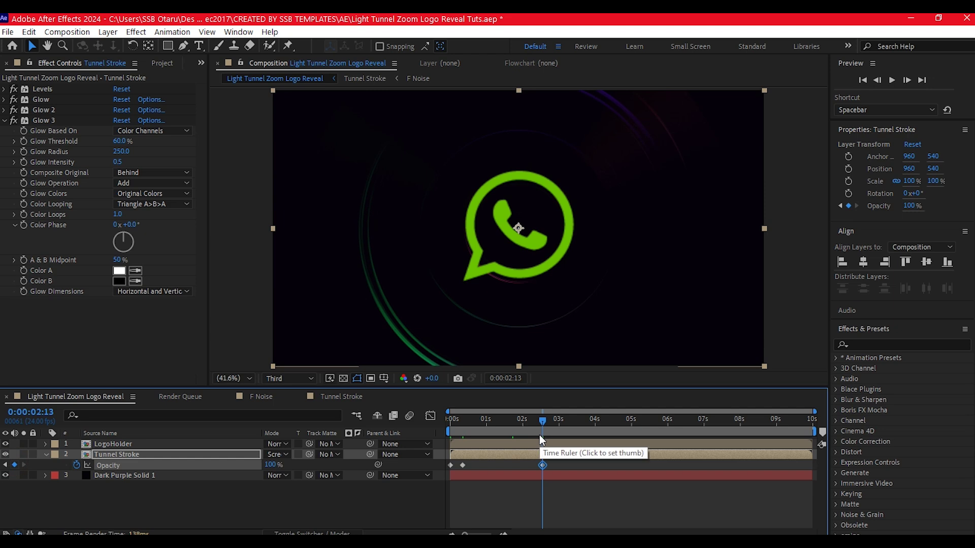
left_click(560, 419)
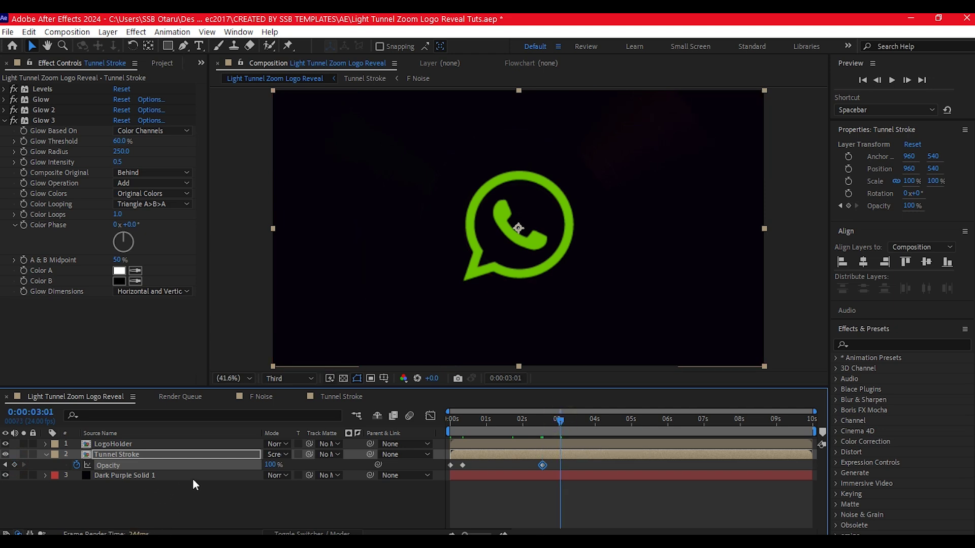
left_click_drag(269, 465, 219, 464)
left_click_drag(508, 429, 532, 438)
left_click(148, 454)
key("ctrl+s")
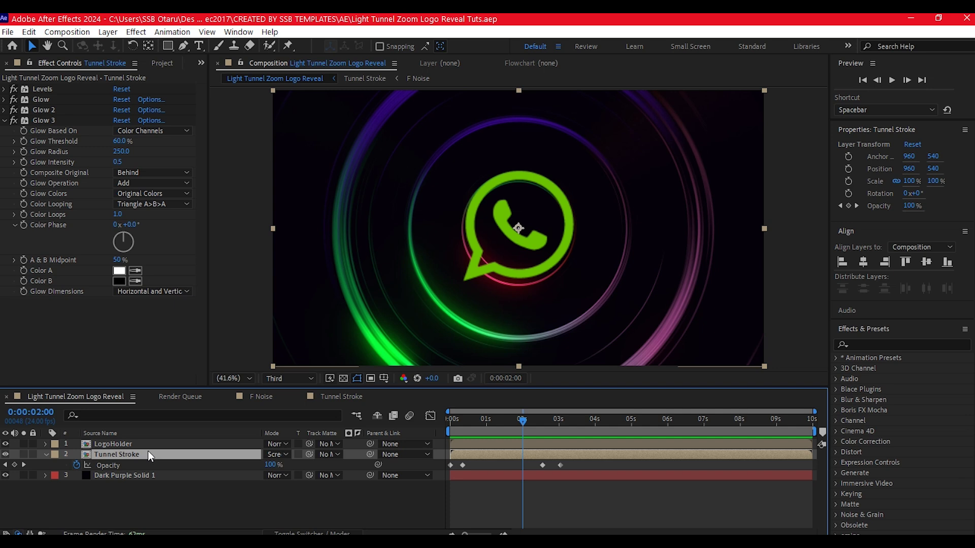
Duplicate the Tunnel Stroke layer, apply CC Radial Fast Blur to the upper copy and collapse its Levels and Glow effects
key("ctrl+d")
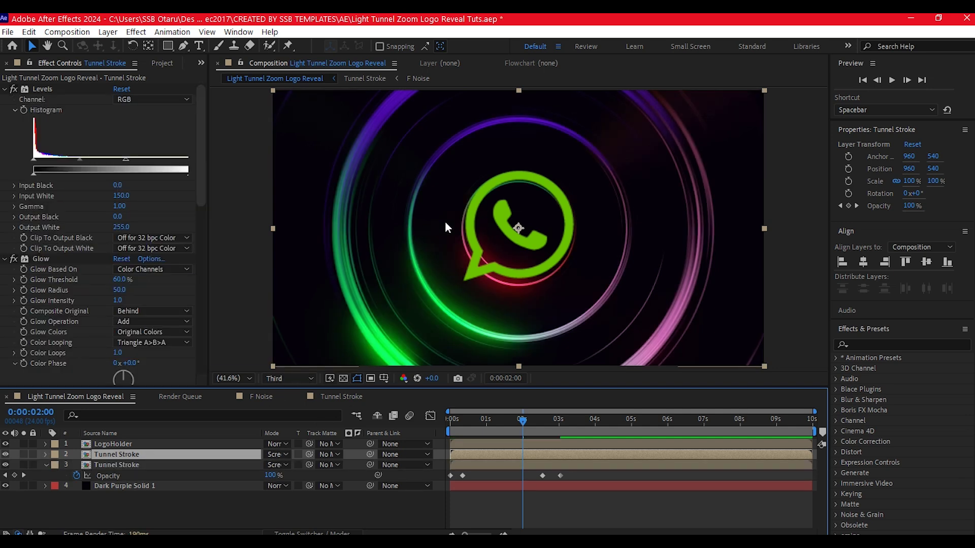
key("ctrl+space")
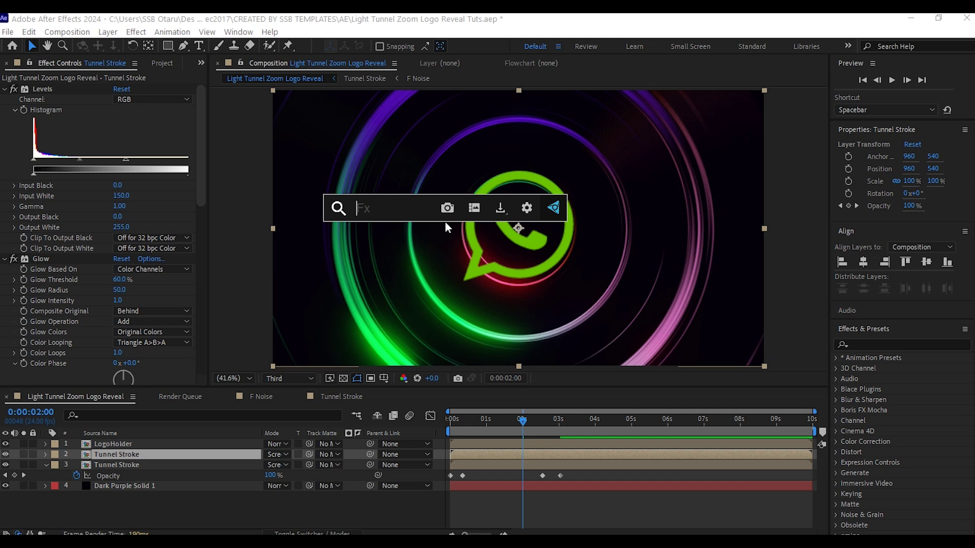
type("c")
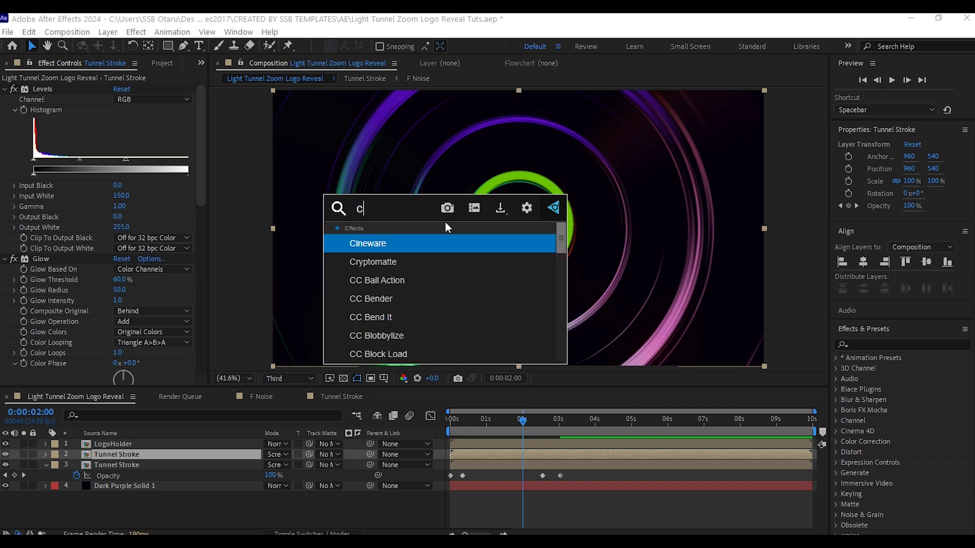
type("c radia")
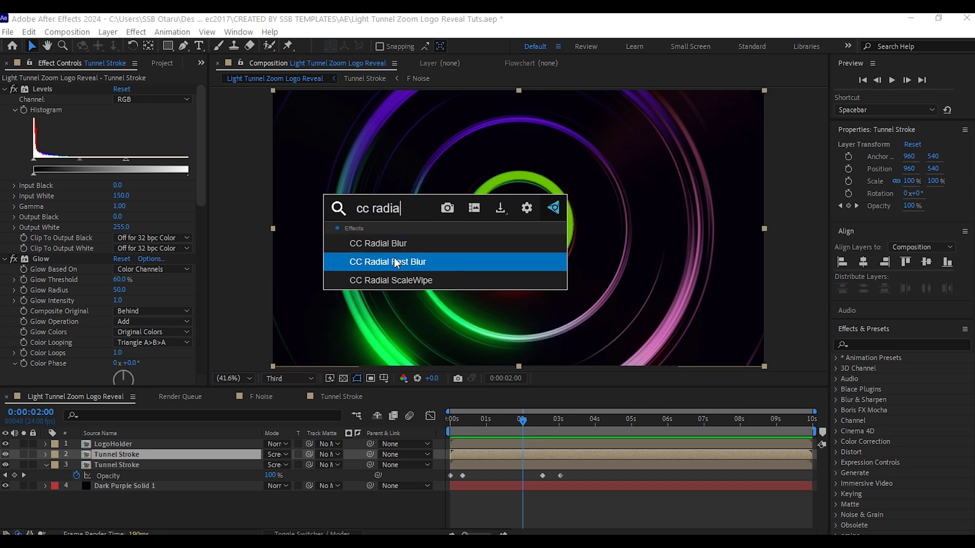
left_click(394, 259)
left_click(5, 89)
left_click(4, 100)
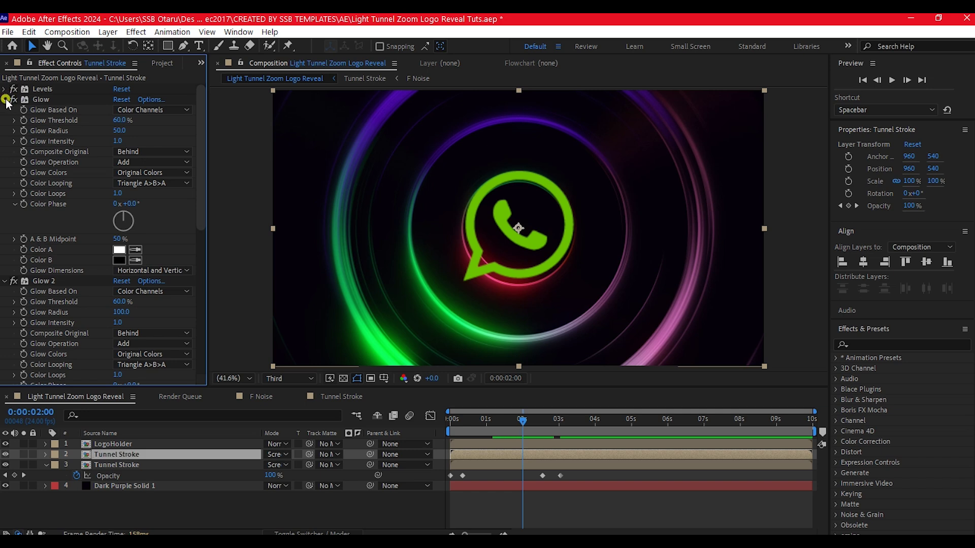
left_click(4, 111)
left_click(5, 120)
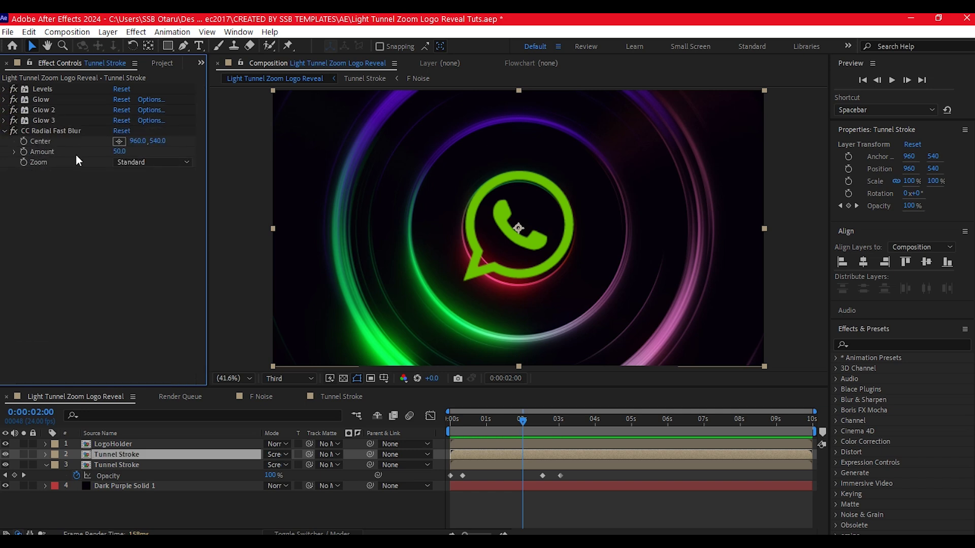
Set the CC Radial Fast Blur Amount on the upper Tunnel Stroke layer to 89
left_click(120, 151)
type("89")
key("Return")
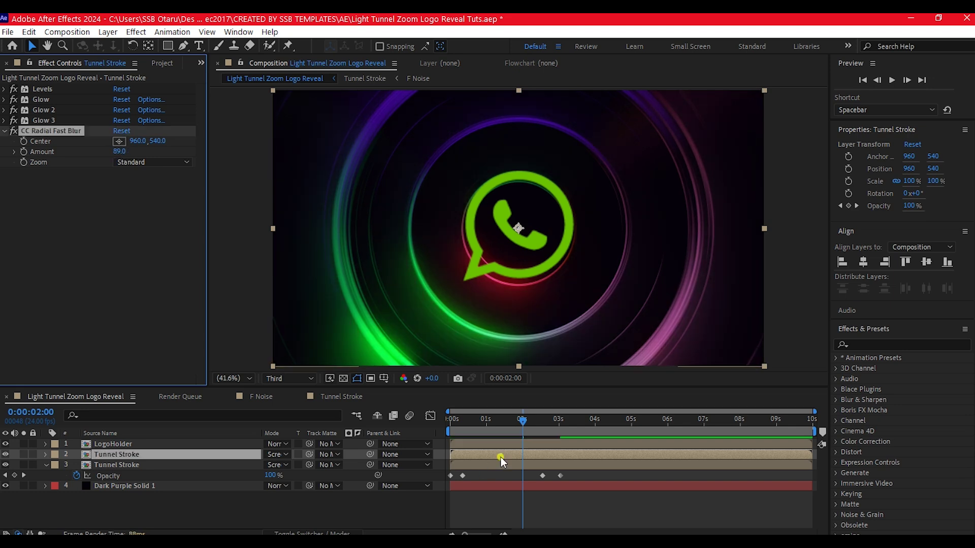
Lengthen the upper Tunnel Stroke's fade-in by moving its second Opacity keyframe to about 0:00:01:08, check the fade and save the project
left_click(500, 457)
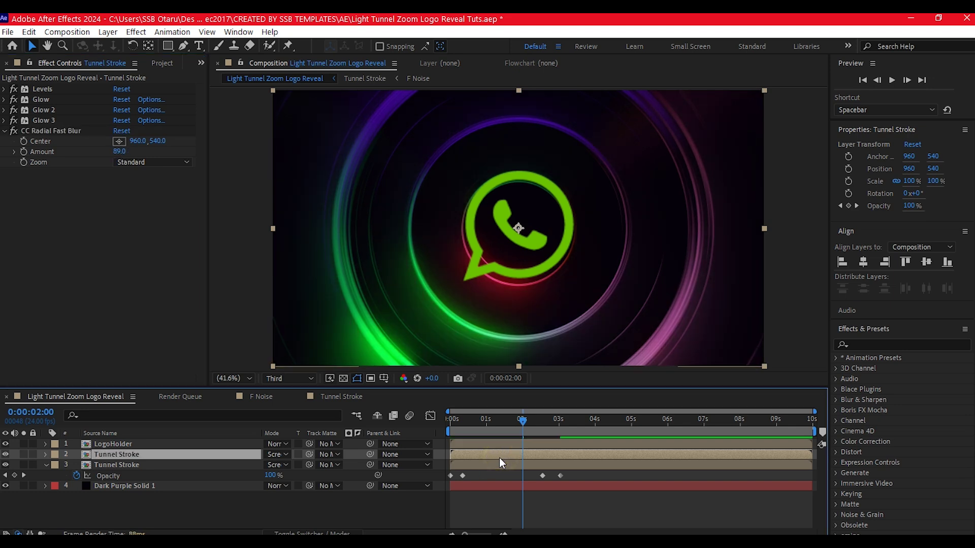
key("u")
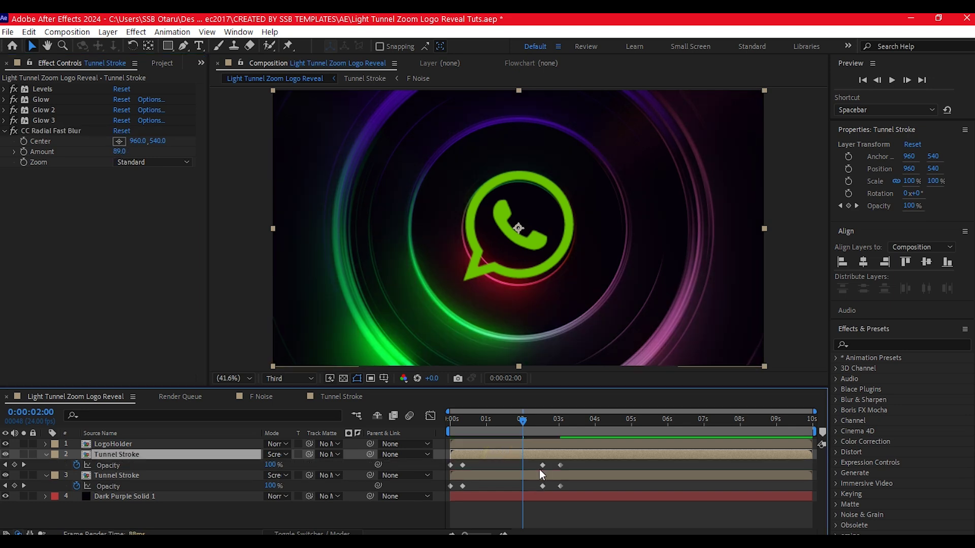
left_click(460, 464)
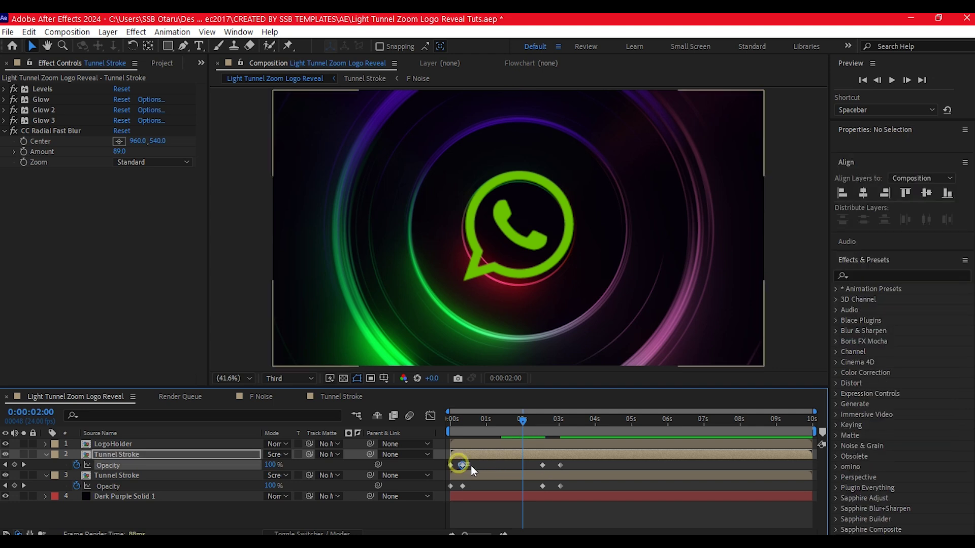
left_click_drag(462, 465, 499, 472)
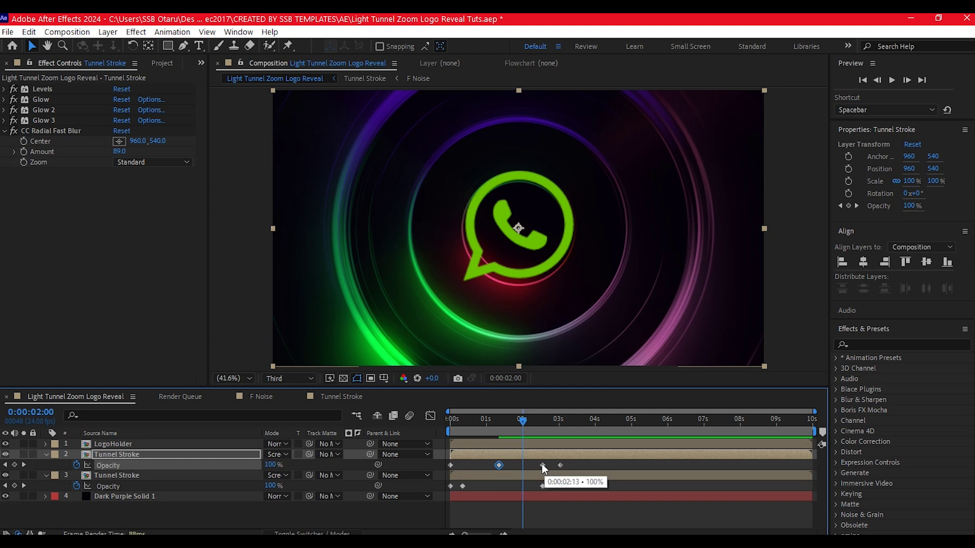
left_click_drag(542, 464, 503, 464)
left_click(498, 465, "shift")
left_click_drag(455, 422, 543, 440)
Collapse the keyframes of both Tunnel Stroke layers and change their label colour to Green
left_click(106, 453)
key("u")
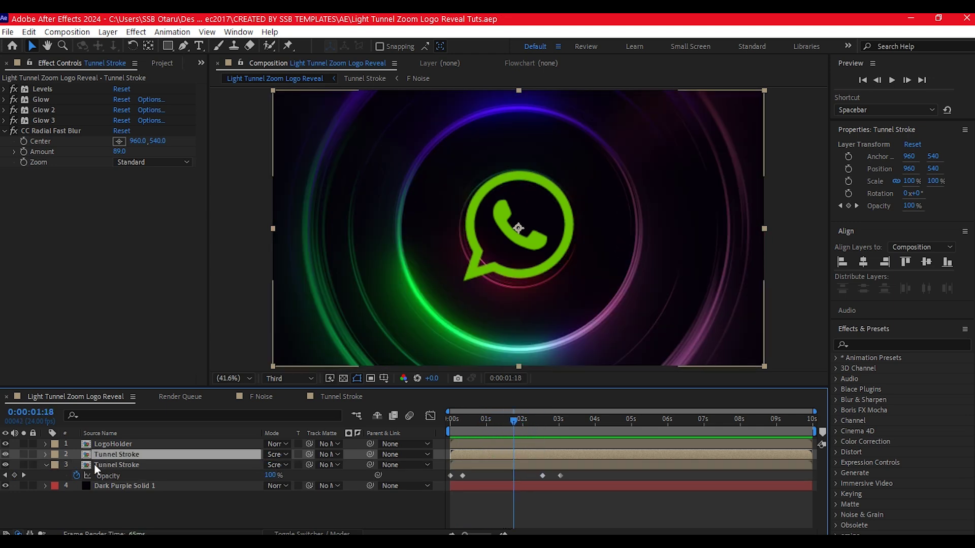
left_click(97, 465)
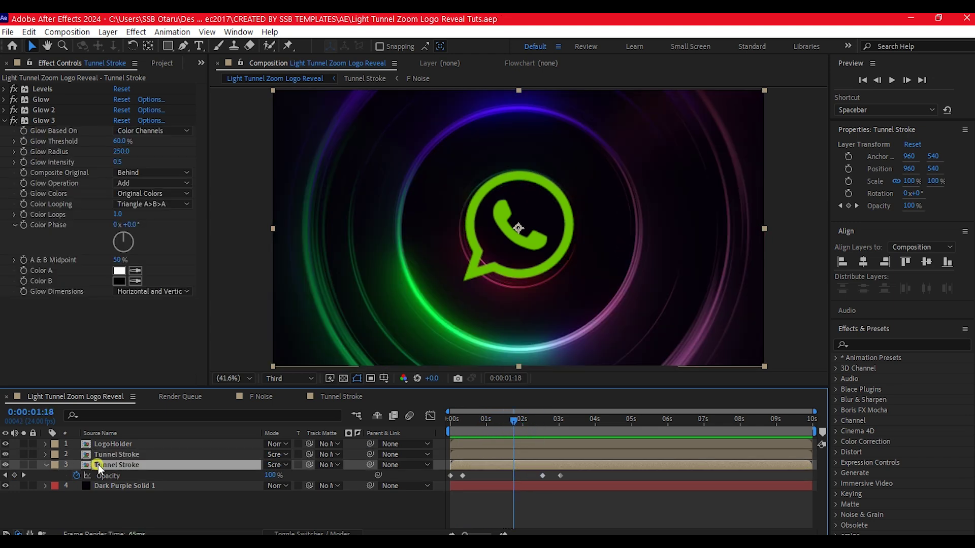
key("u")
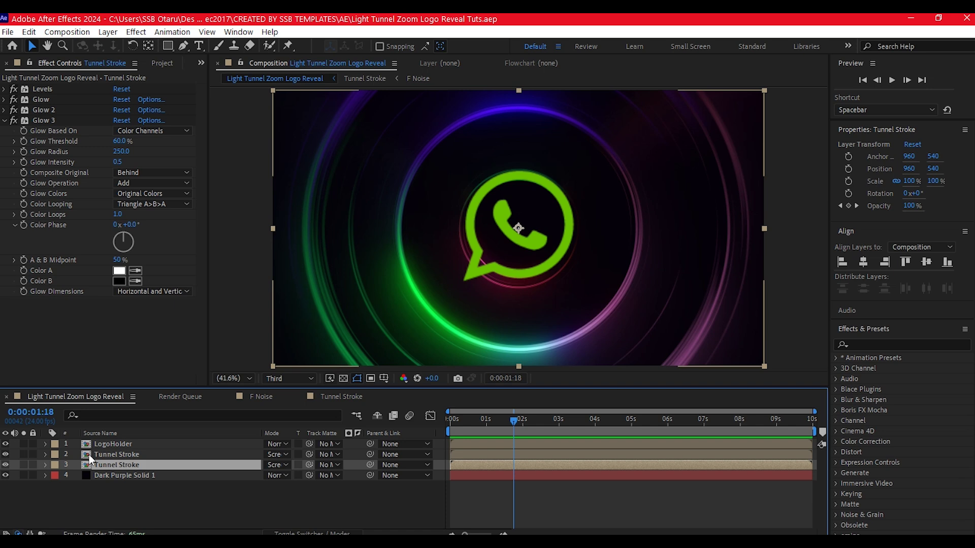
left_click(99, 454, "ctrl")
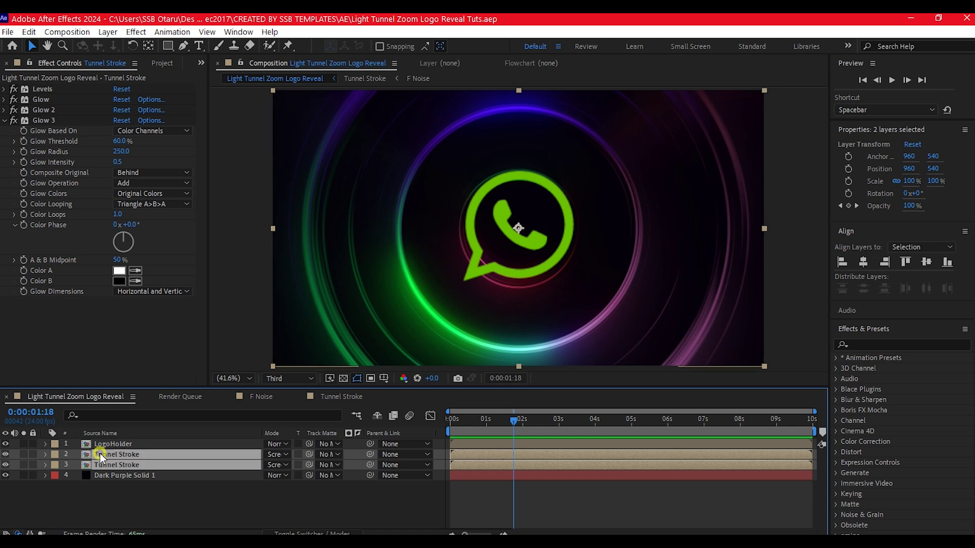
left_click(55, 455)
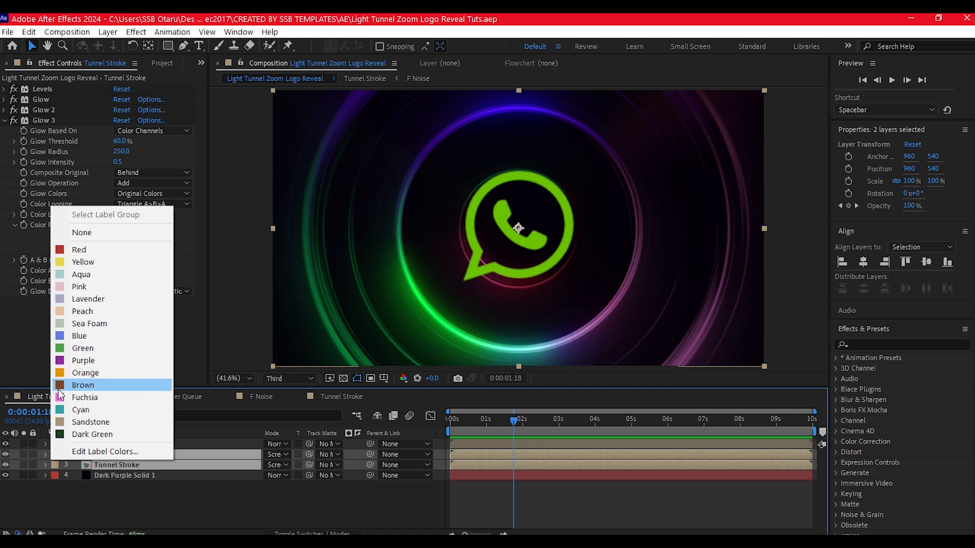
left_click(63, 348)
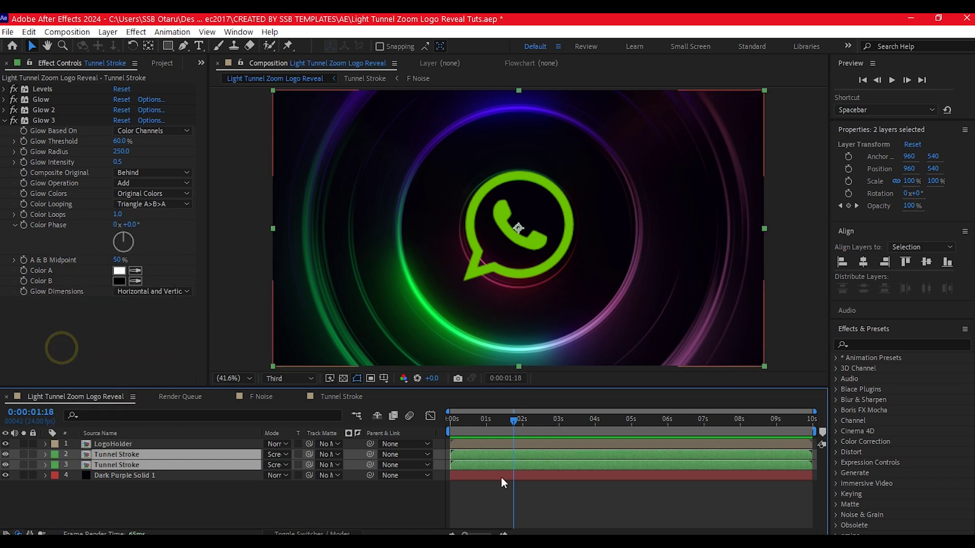
left_click(130, 497)
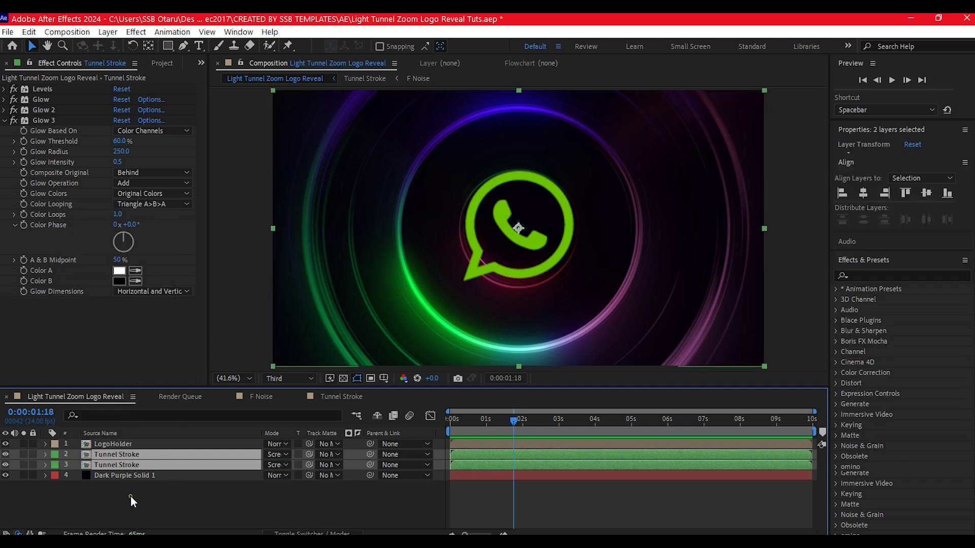
Turn LogoHolder into a 3D layer and add a Position keyframe at 0:00:02:06
left_click(121, 444)
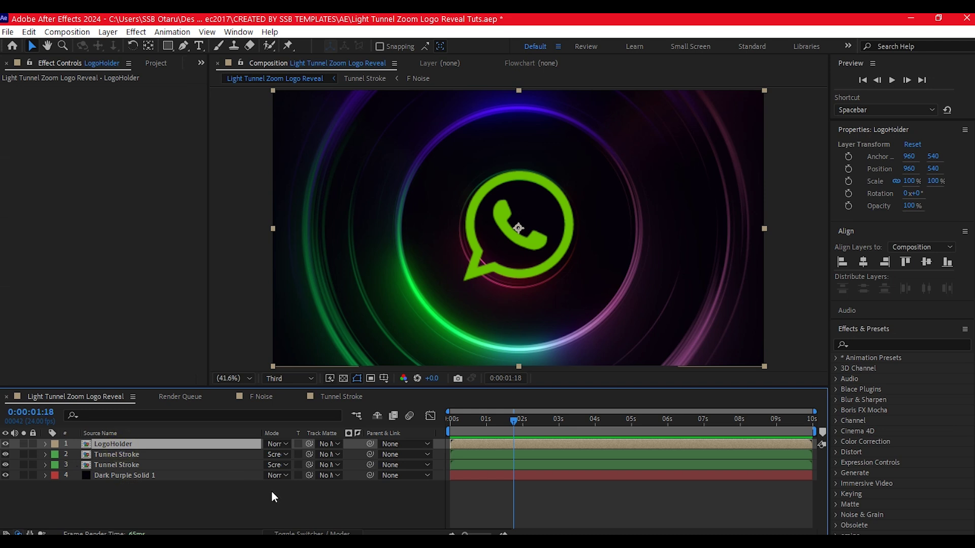
left_click(313, 533)
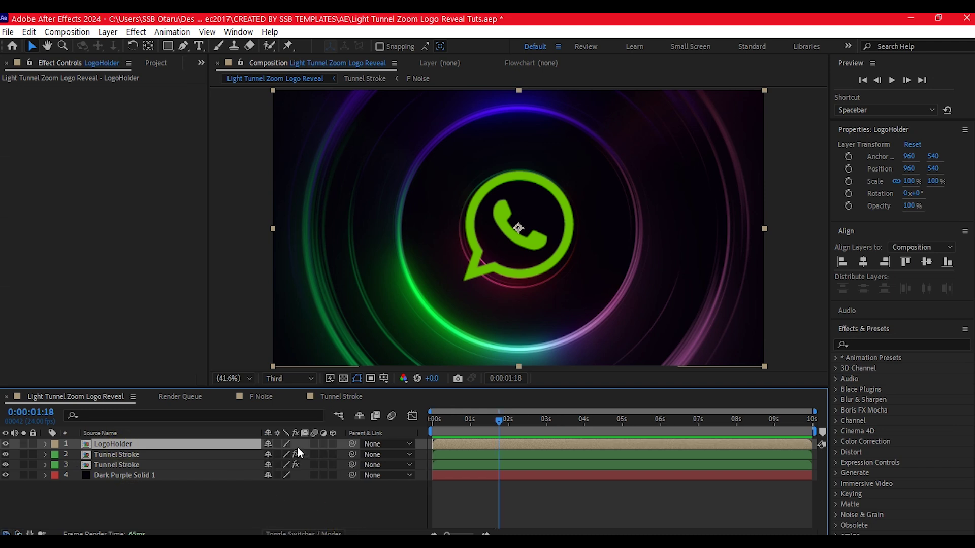
left_click(332, 444)
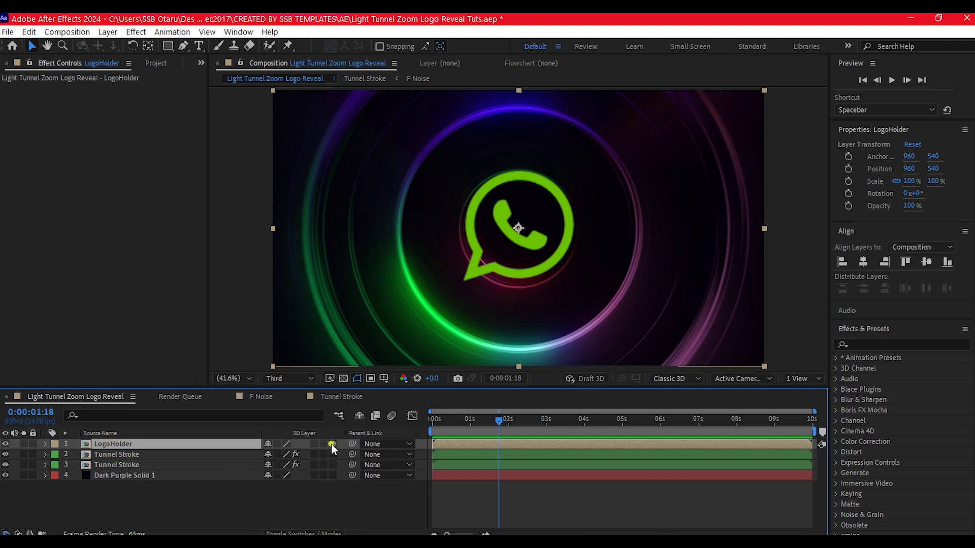
left_click(517, 421)
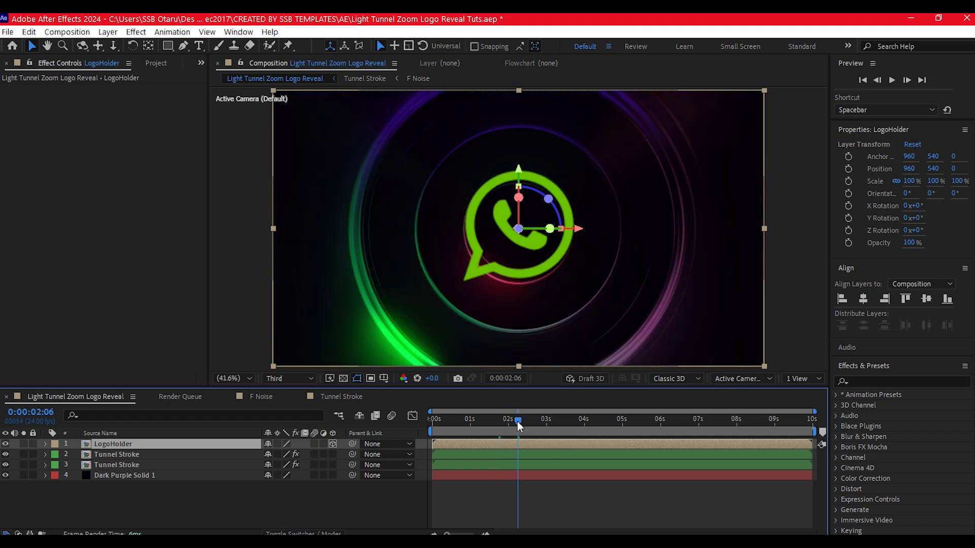
key("p")
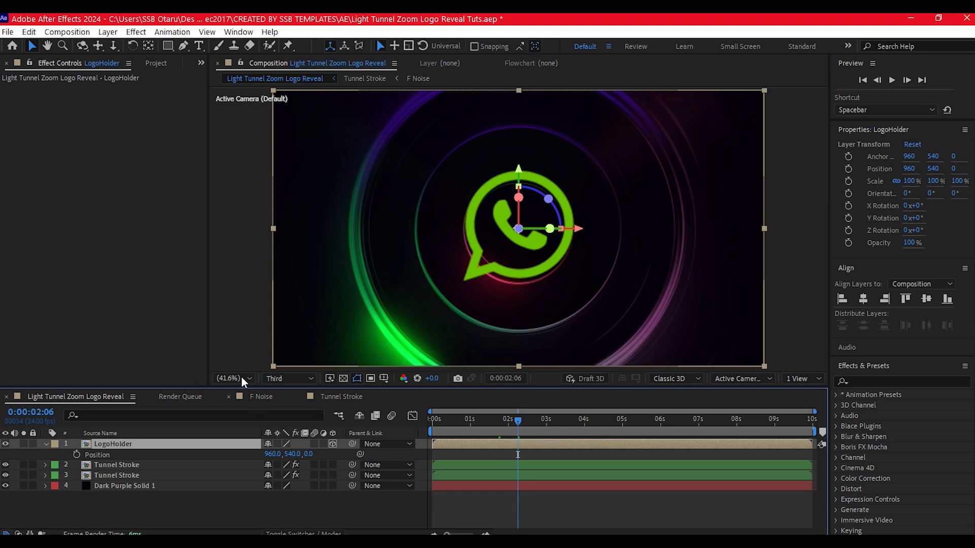
left_click(74, 452)
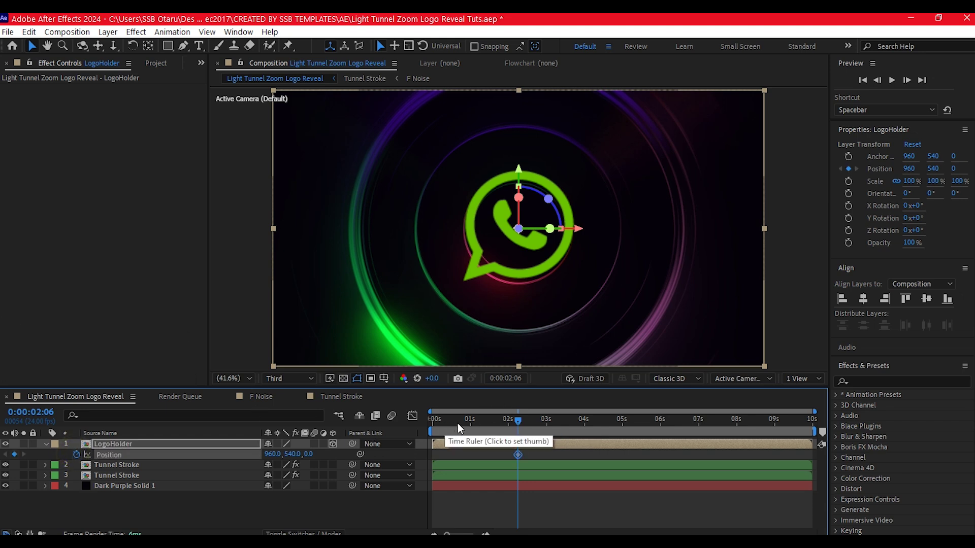
Set the LogoHolder's Z Position to -3000 at 0:00:01:12
left_click(484, 422)
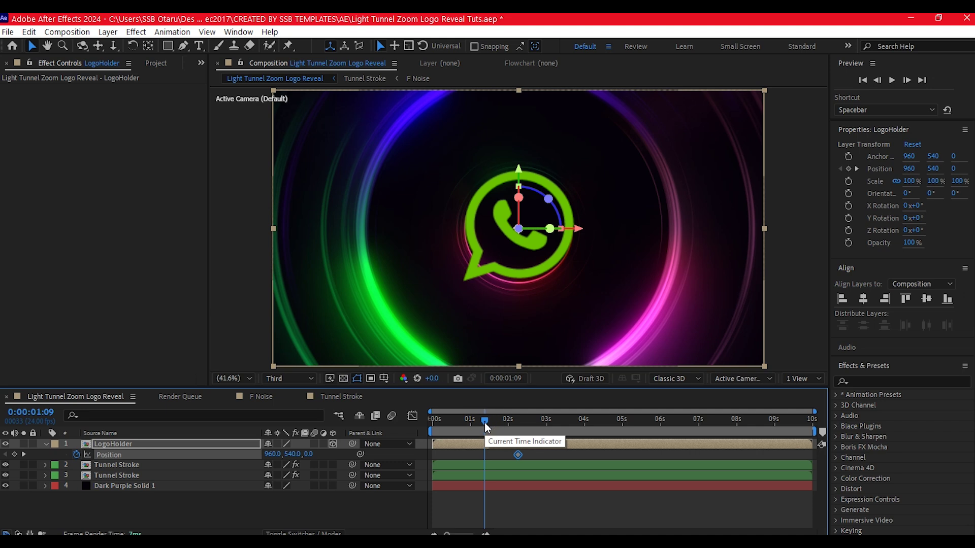
left_click_drag(485, 423, 489, 422)
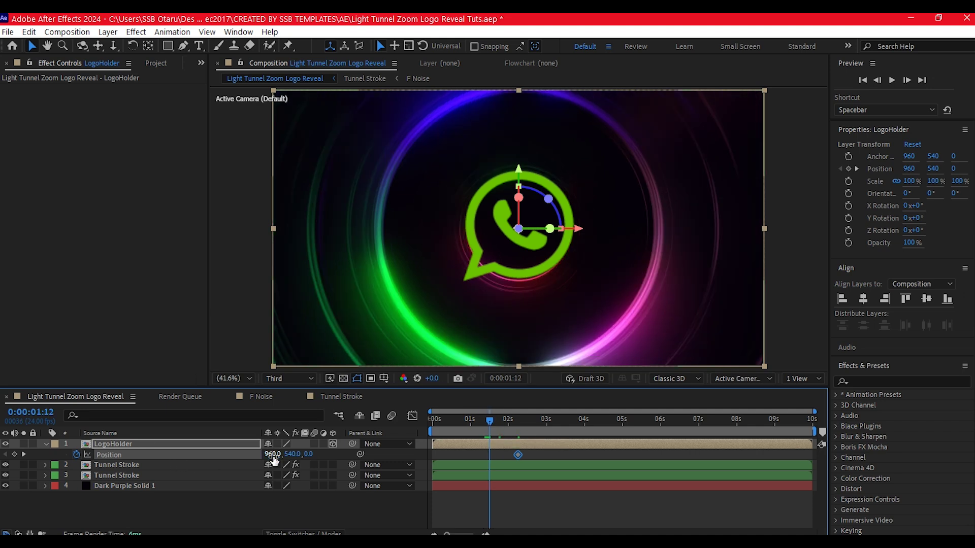
left_click(308, 454)
type("-300")
key("Return")
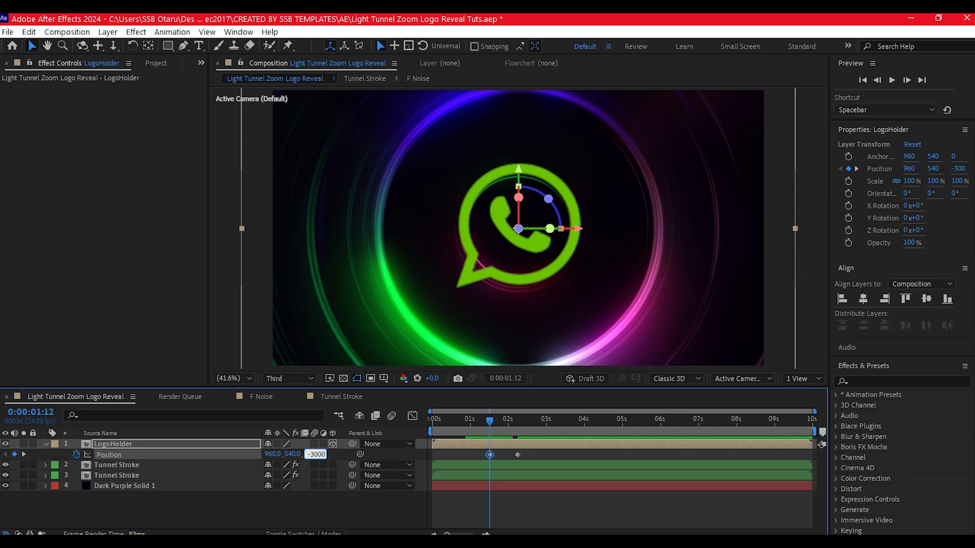
key("Return")
Apply Easy Ease to both LogoHolder Position keyframes and shape the speed graph to start fast and slow down gradually
left_click(534, 453)
left_click_drag(450, 452, 534, 471)
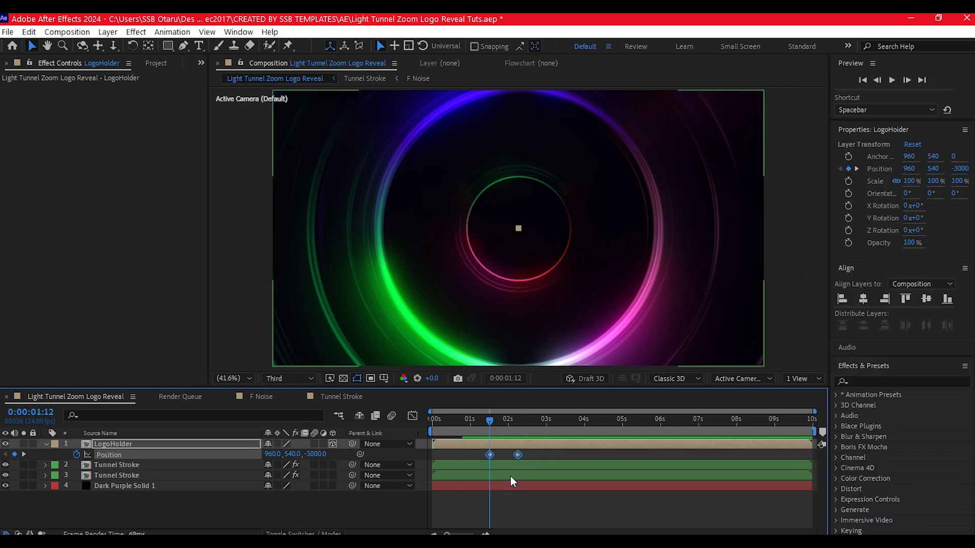
key("F9")
left_click(409, 416)
left_click(517, 454)
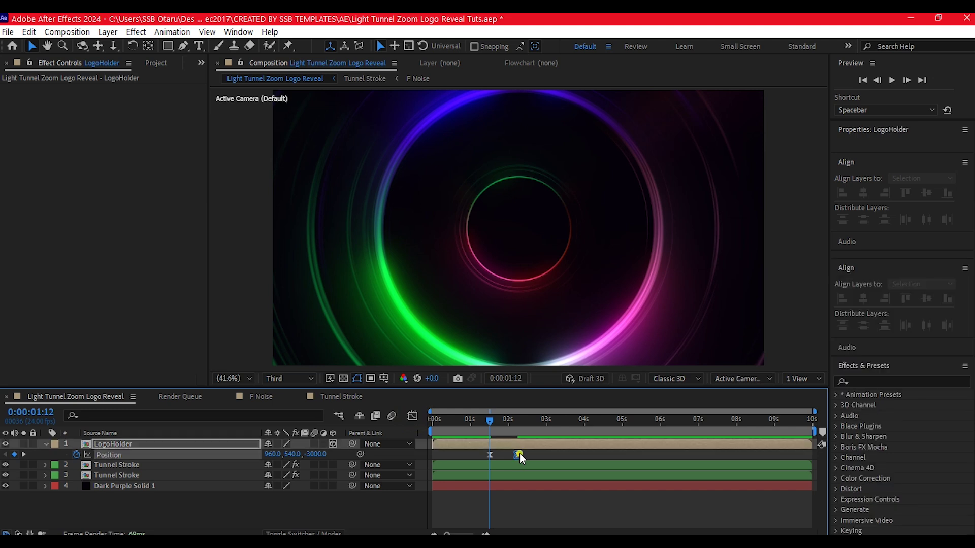
left_click(411, 417)
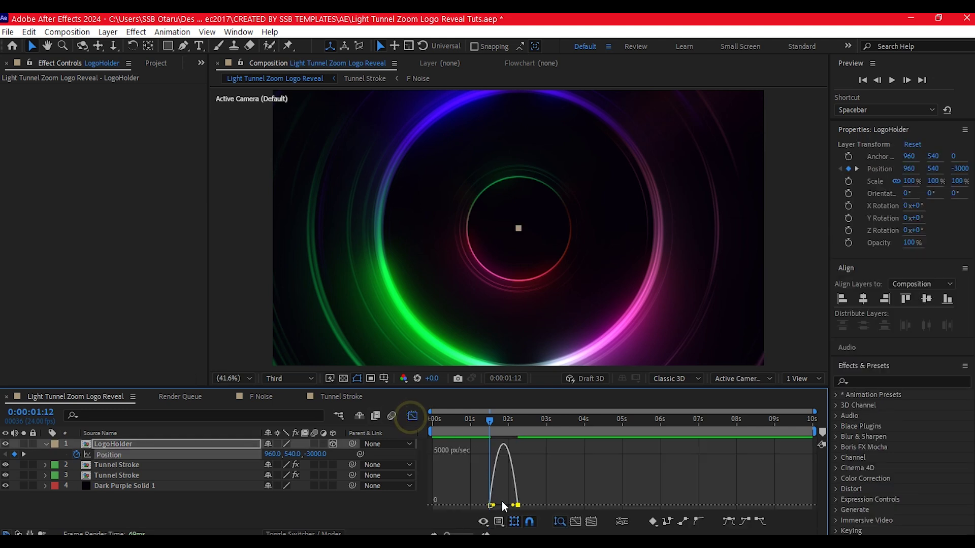
left_click_drag(515, 506, 490, 505)
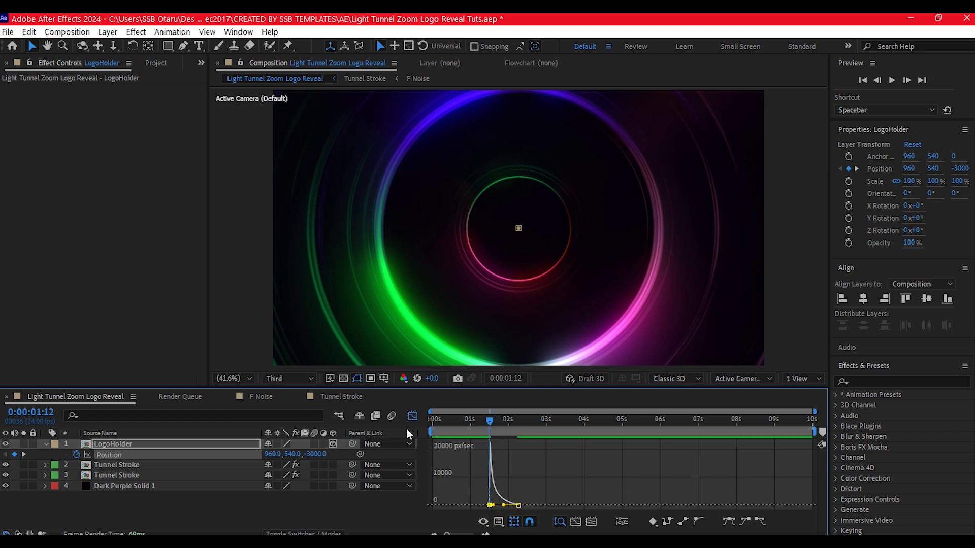
left_click(412, 416)
Preview the logo zoom, label the LogoHolder layer orange and duplicate it
left_click(474, 444)
key("space")
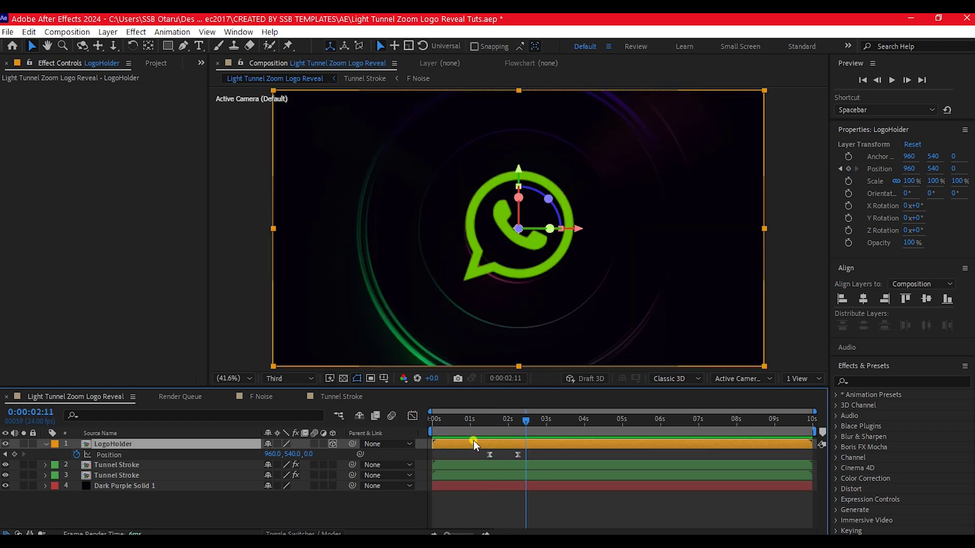
key("ctrl+d")
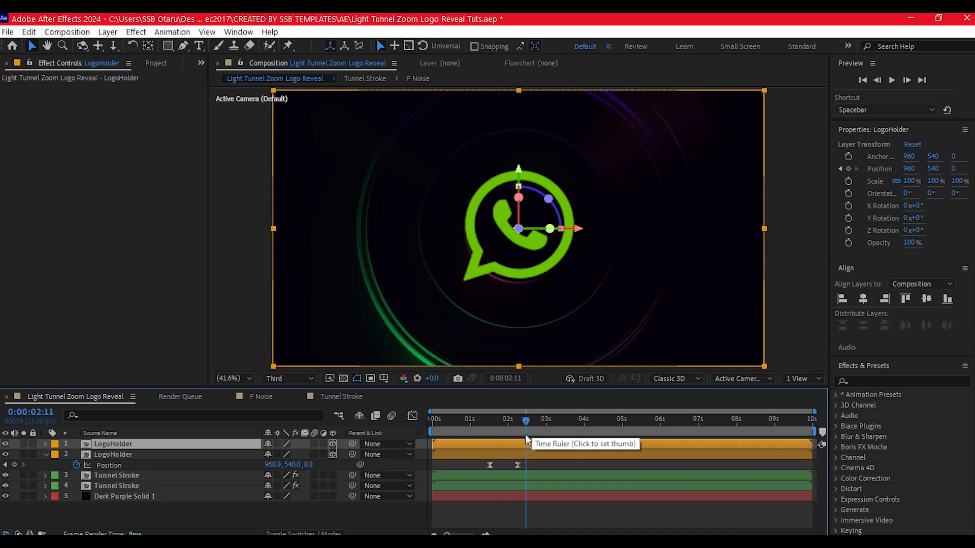
Fade out the upper LogoHolder copy with Opacity keyframes of 100% at about 0:00:02:14 and 0% at 0:00:03:01, and check the fade
key("t")
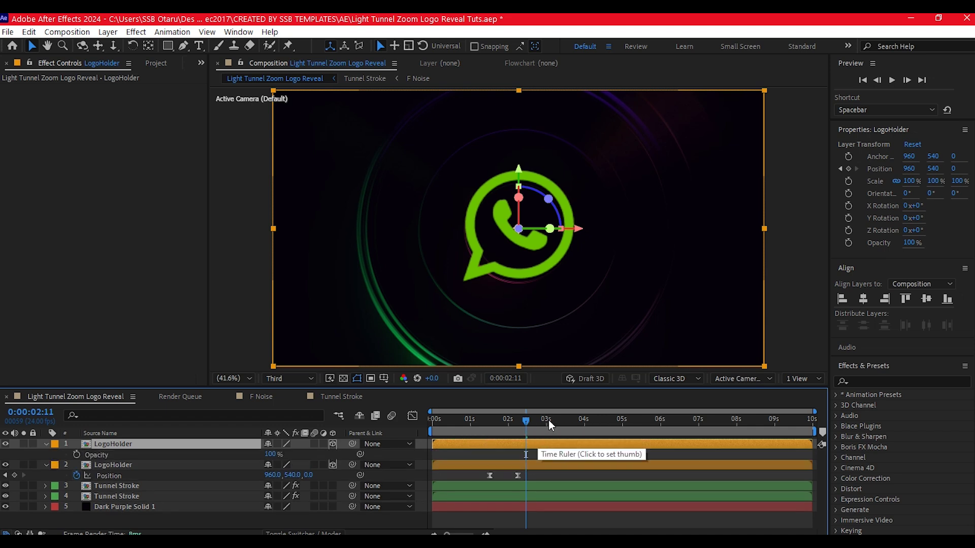
left_click(546, 419)
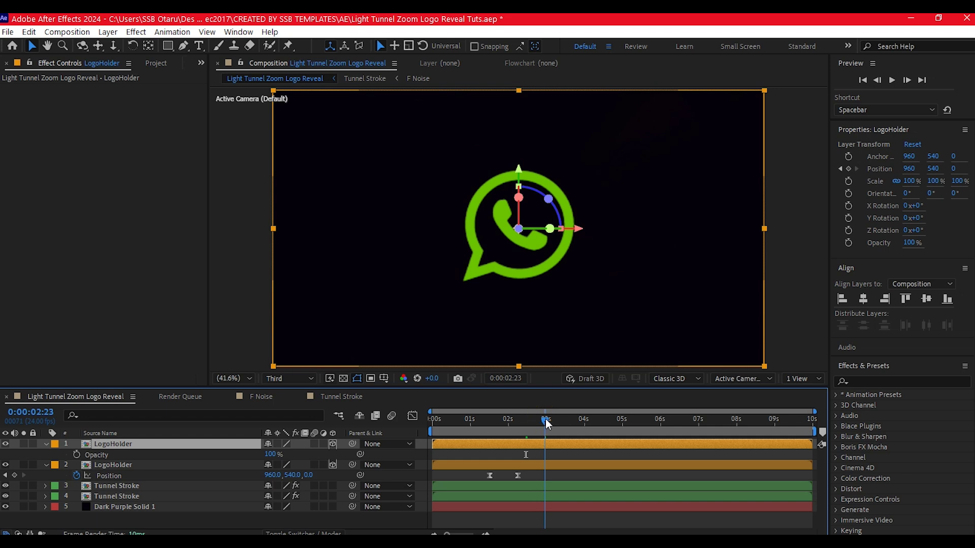
left_click(76, 455)
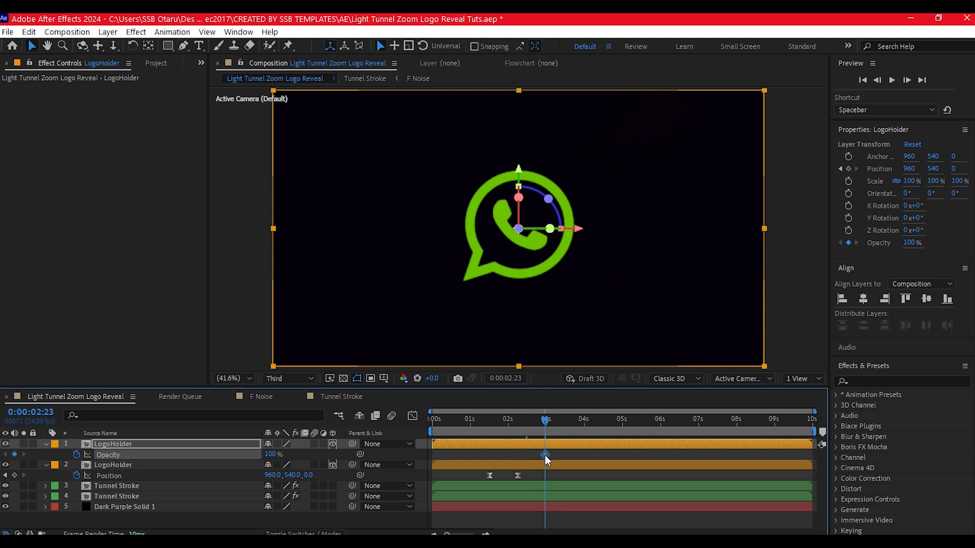
mouse_move(545, 455)
left_mouse_down()
mouse_move(515, 456)
mouse_move(526, 455)
left_mouse_up()
key("Page_Down")
key("Page_Down")
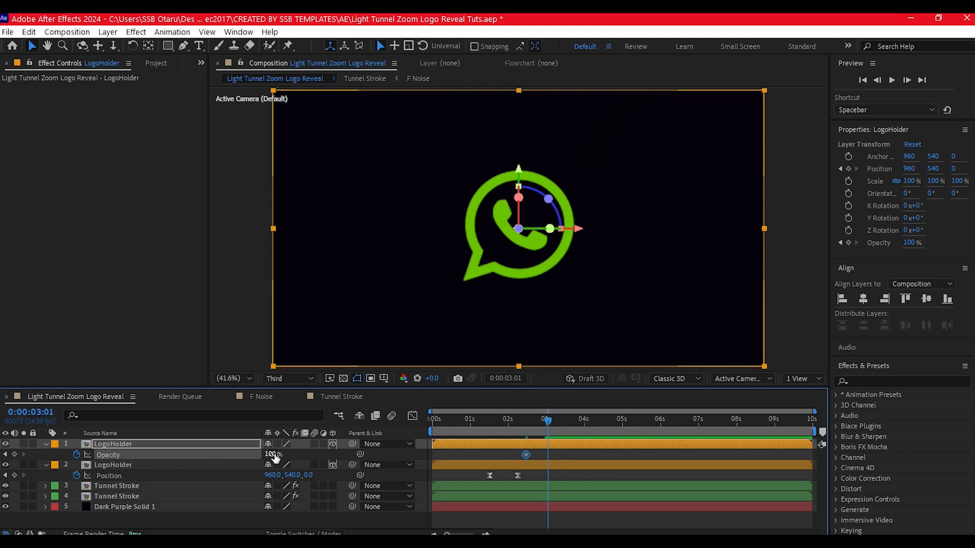
left_click(272, 454)
type("0")
key("Return")
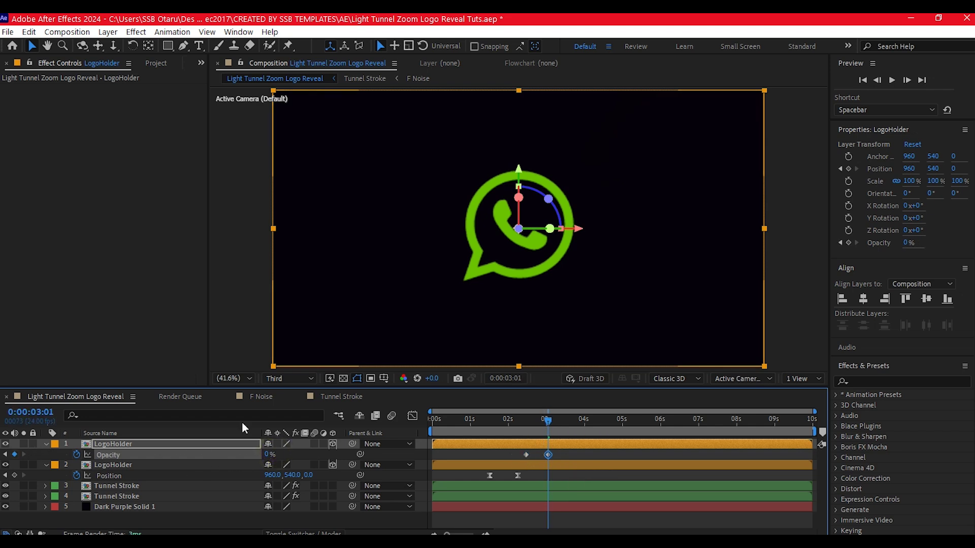
left_click_drag(548, 420, 533, 442)
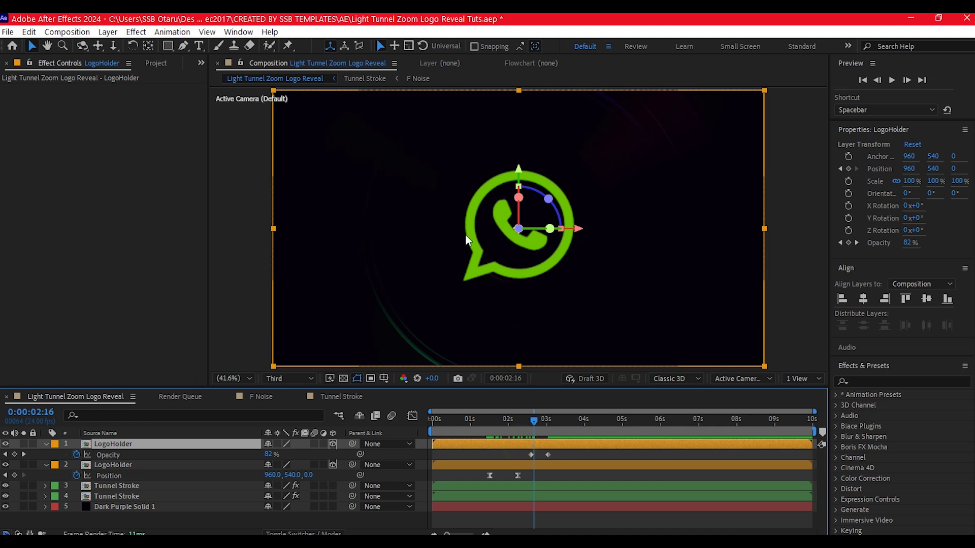
Apply CC Radial Fast Blur to the upper LogoHolder layer and set its Amount to 100
key("ctrl+space")
type("cc rad")
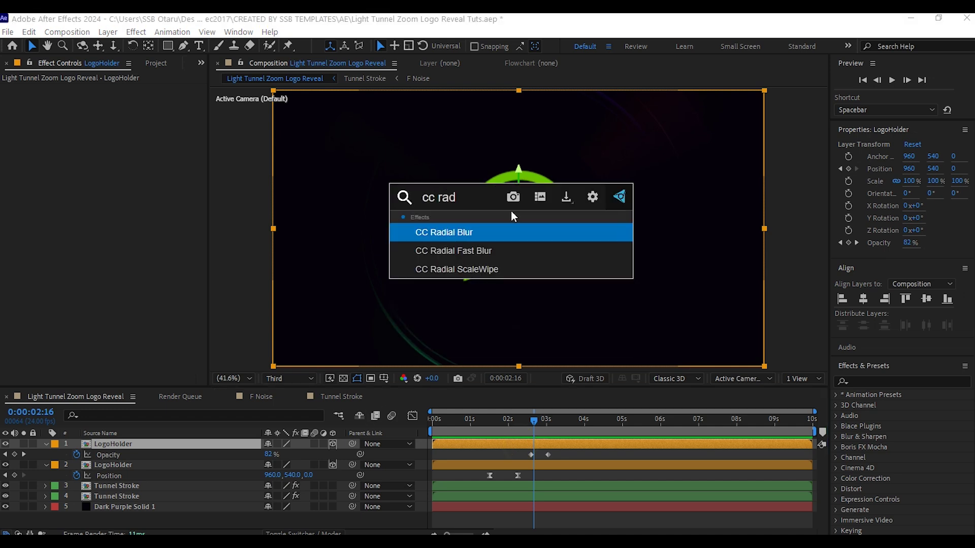
type("ial")
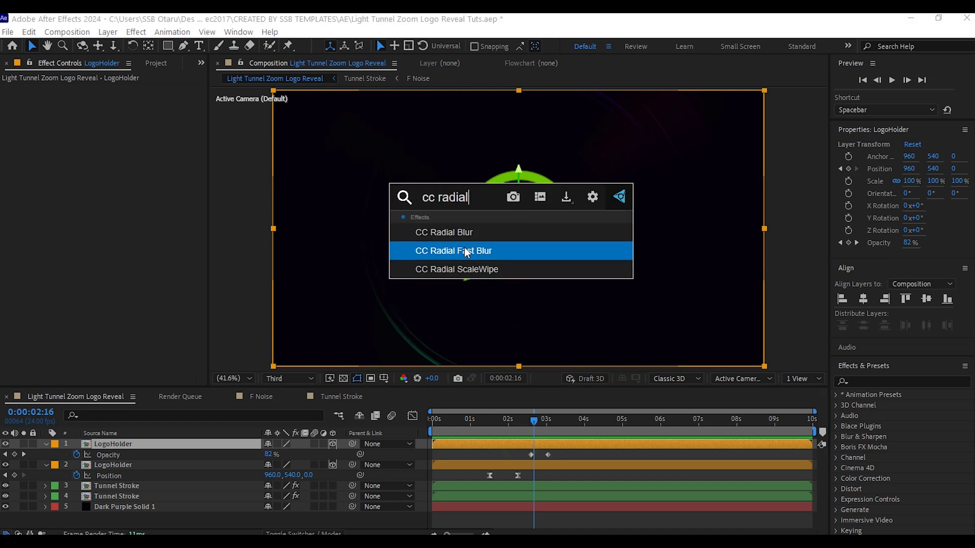
left_click(466, 253)
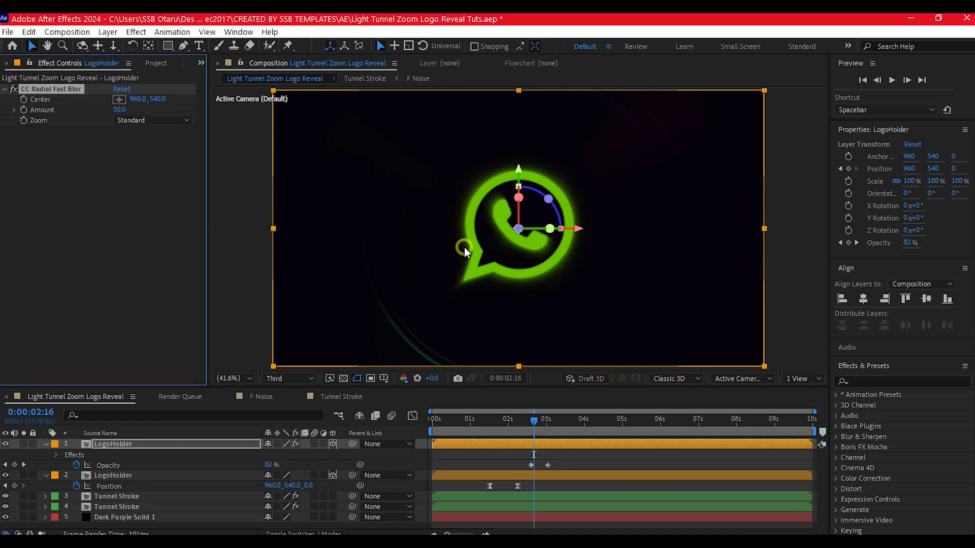
left_click(120, 109)
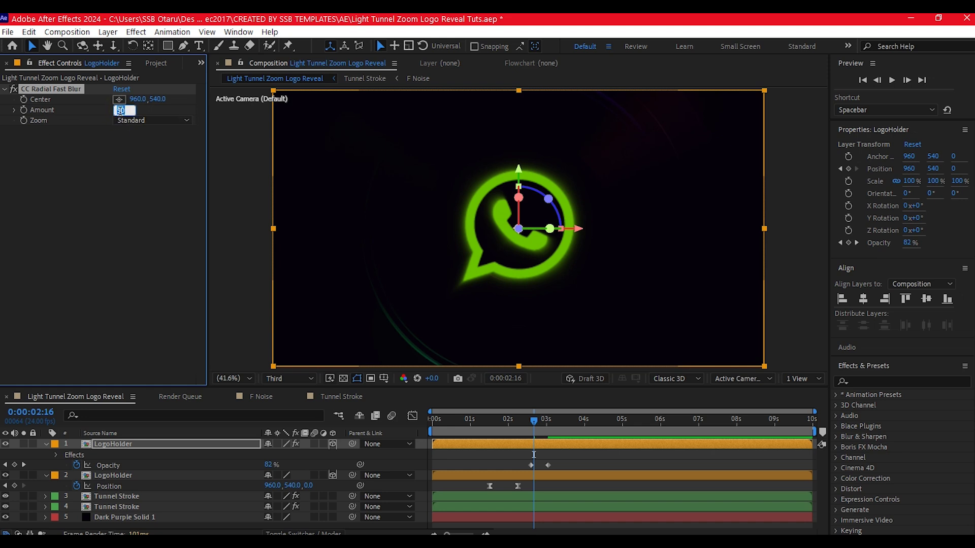
type("100")
key("Return")
Keyframe the CC Radial Fast Blur Amount at 100 at 0:00:01:18 and at 0 at 0:00:03:00
left_click_drag(456, 422, 499, 432)
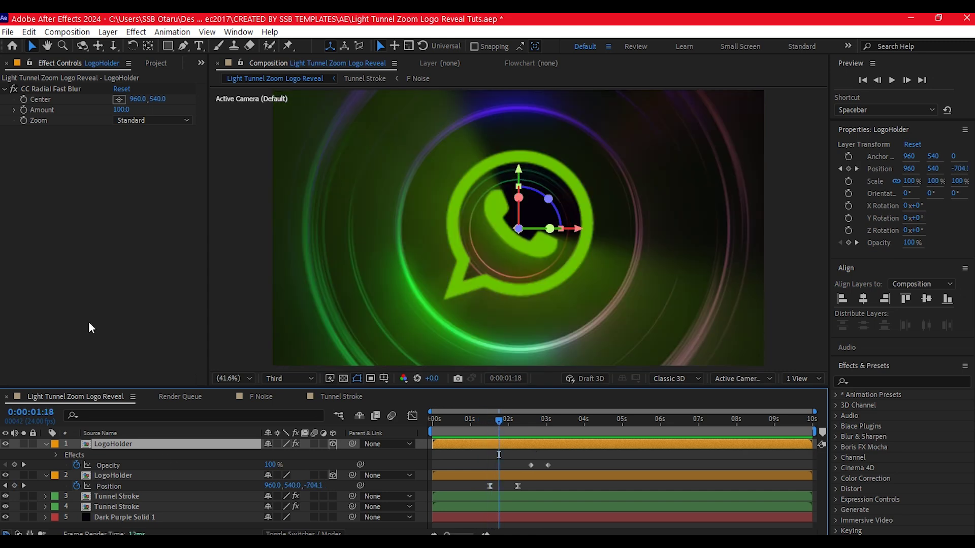
left_click(23, 110)
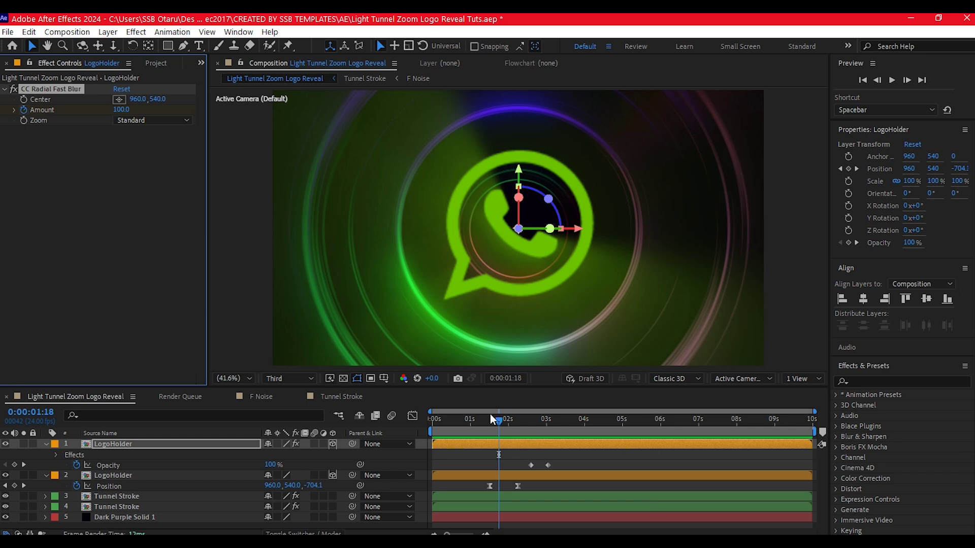
left_click(547, 421)
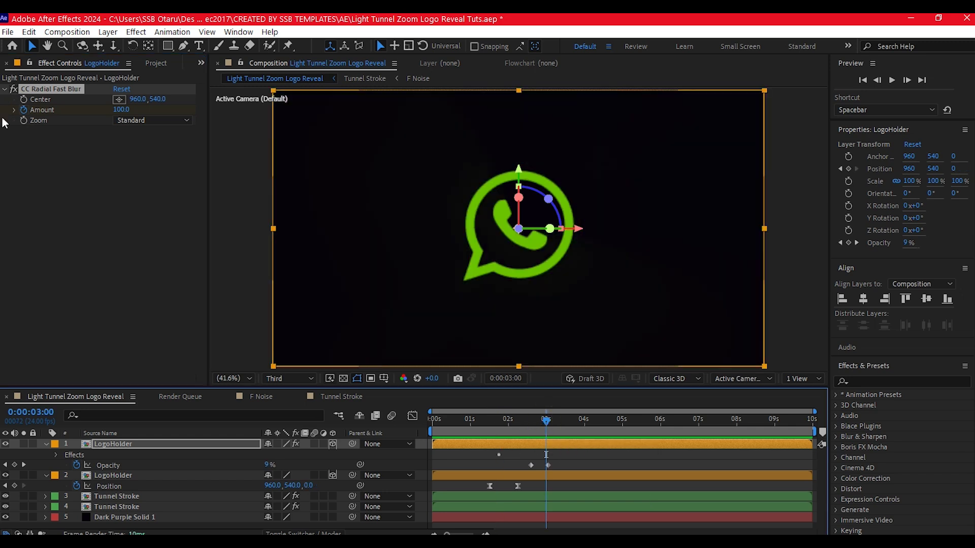
left_click(120, 110)
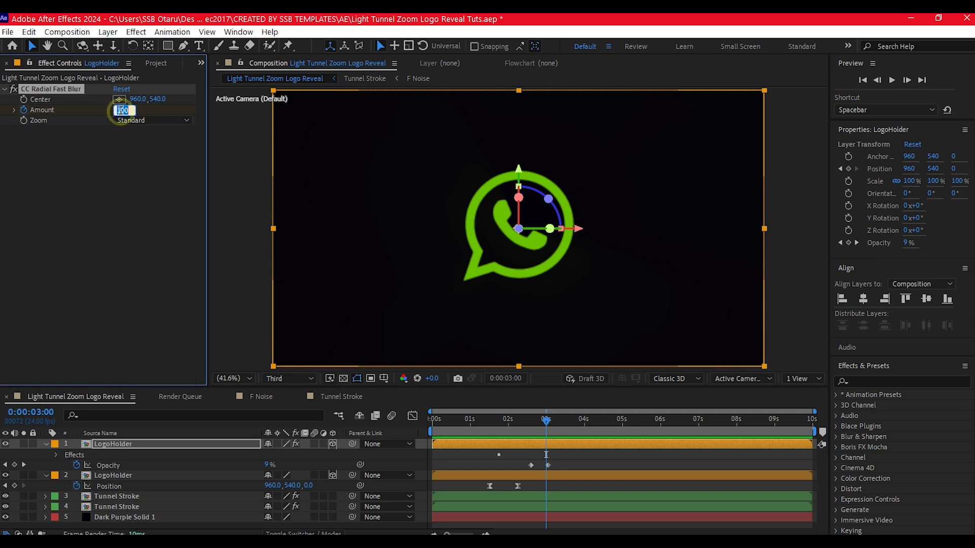
type("0")
key("Return")
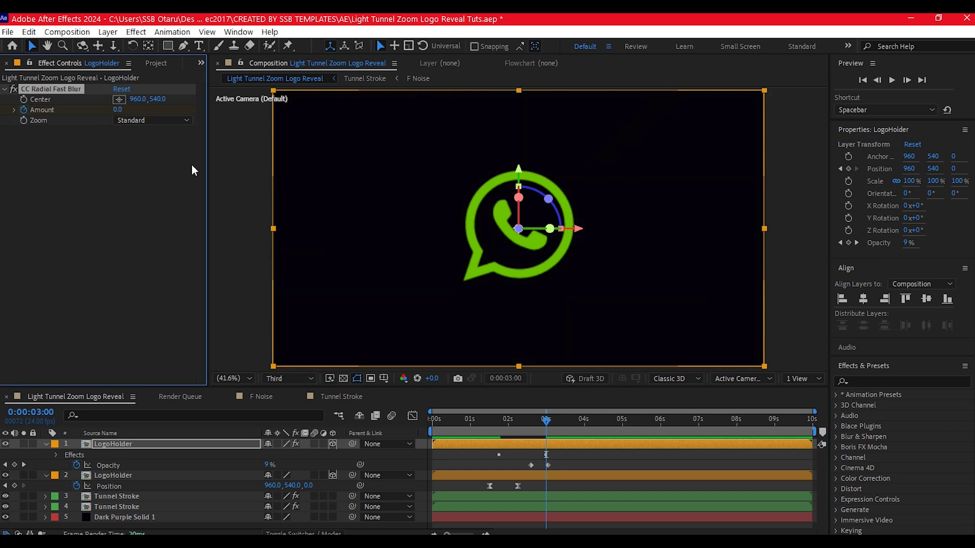
Apply Easy Ease to both blur Amount keyframes on the upper LogoHolder and save the project
key("u")
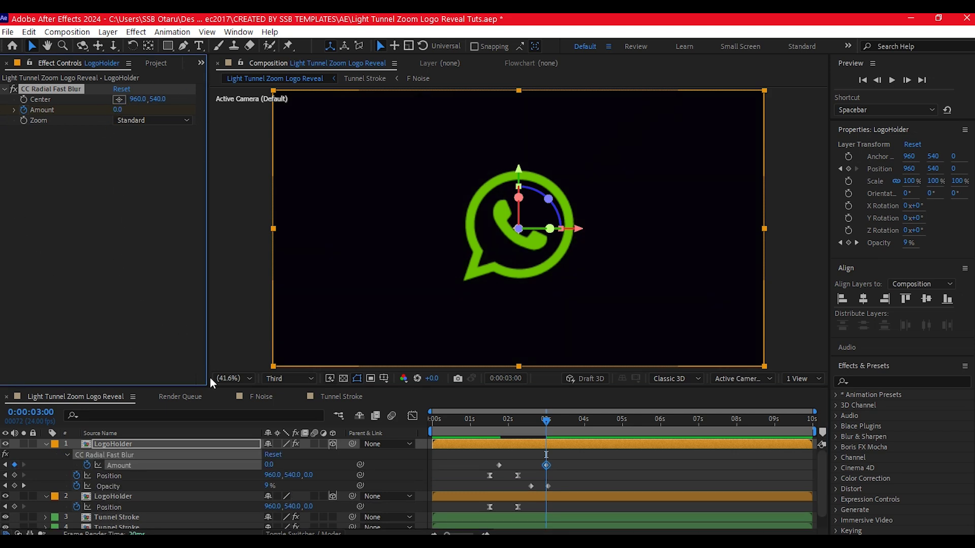
left_click_drag(562, 456, 460, 466)
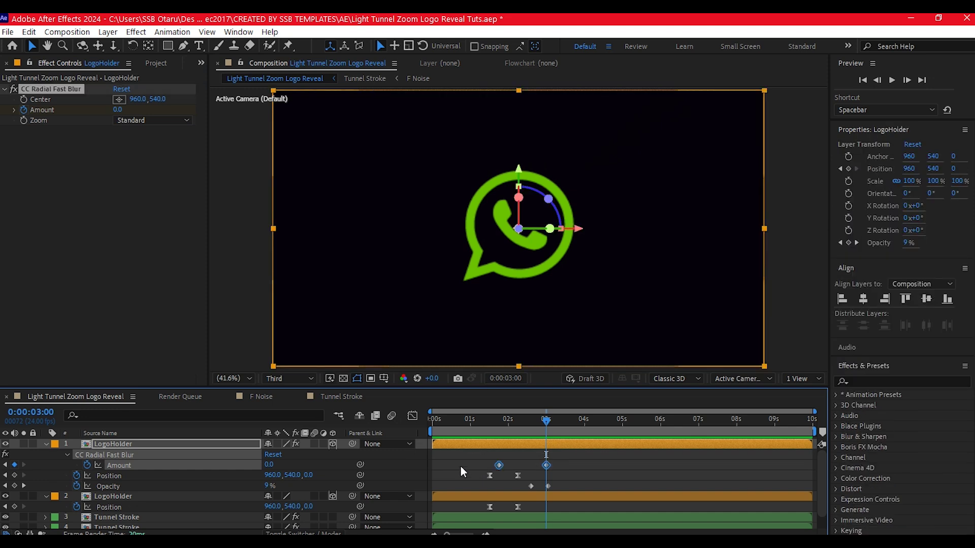
key("F9")
key("ctrl+s")
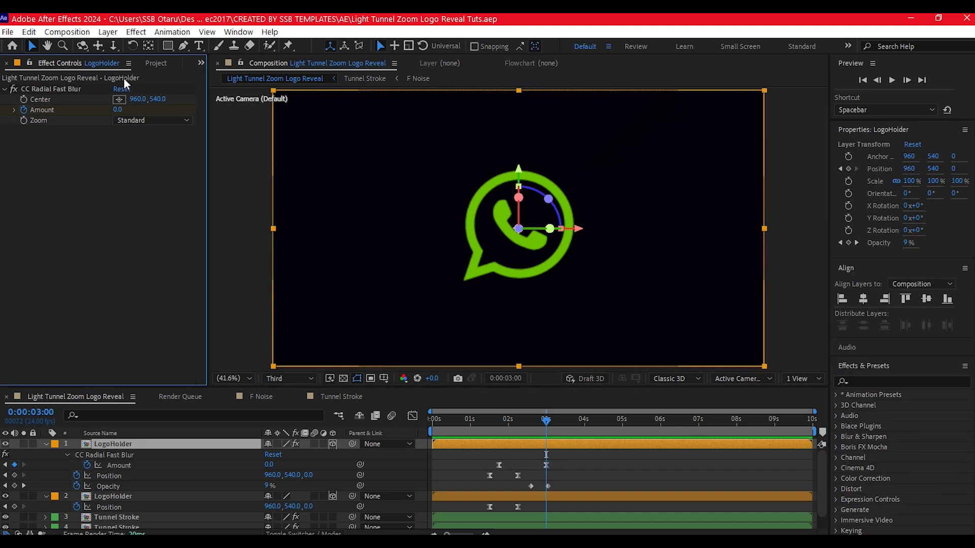
Add a fresh LogoHolder composition above all layers, collapse every layer's properties and label the new layer green
left_click(161, 62)
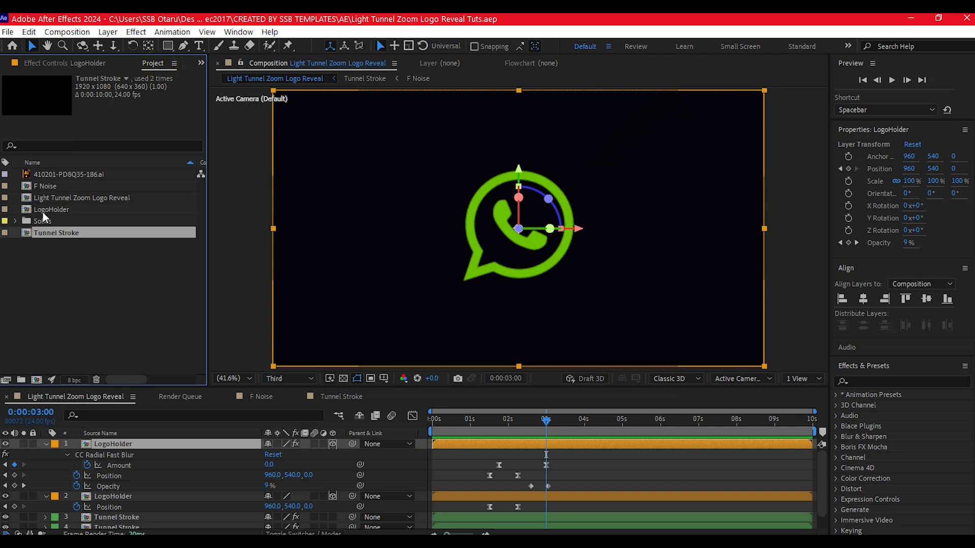
left_click_drag(42, 212, 44, 443)
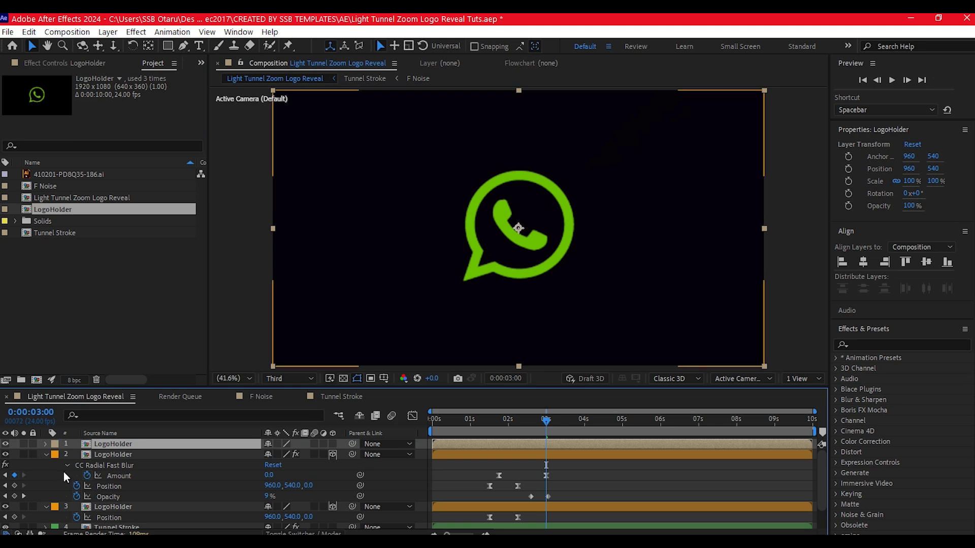
key("ctrl+a")
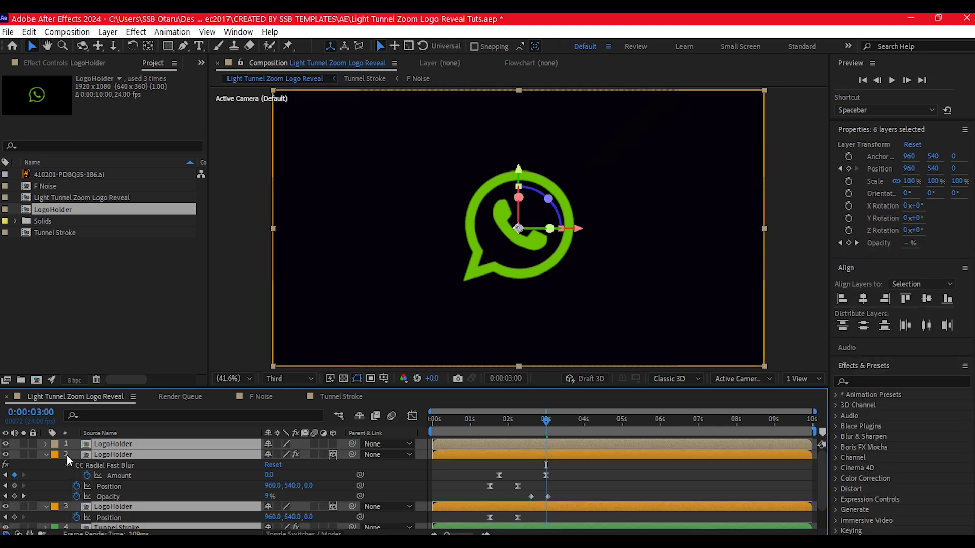
key("u")
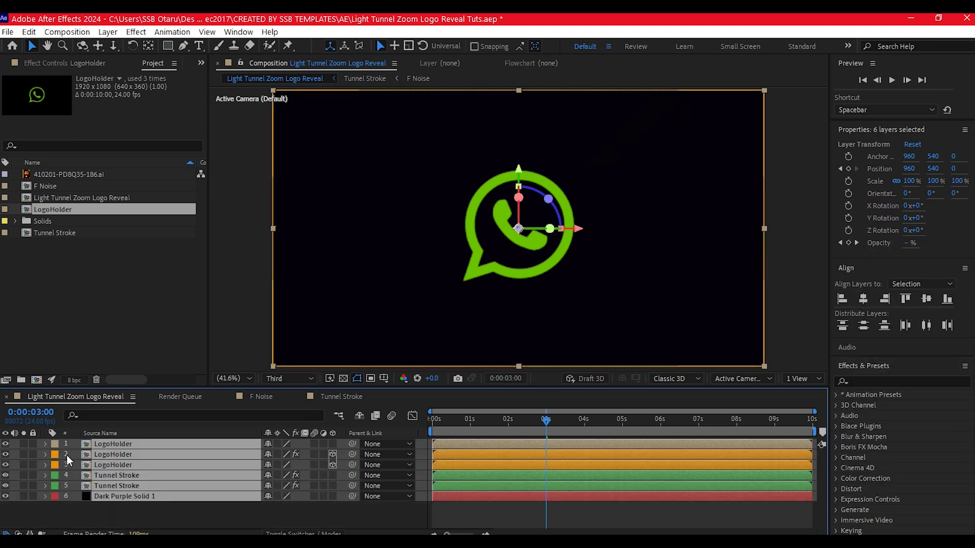
left_click(64, 451)
Apply a Fill effect to the top LogoHolder layer and set its colour to white
key("ctrl+space")
type("f")
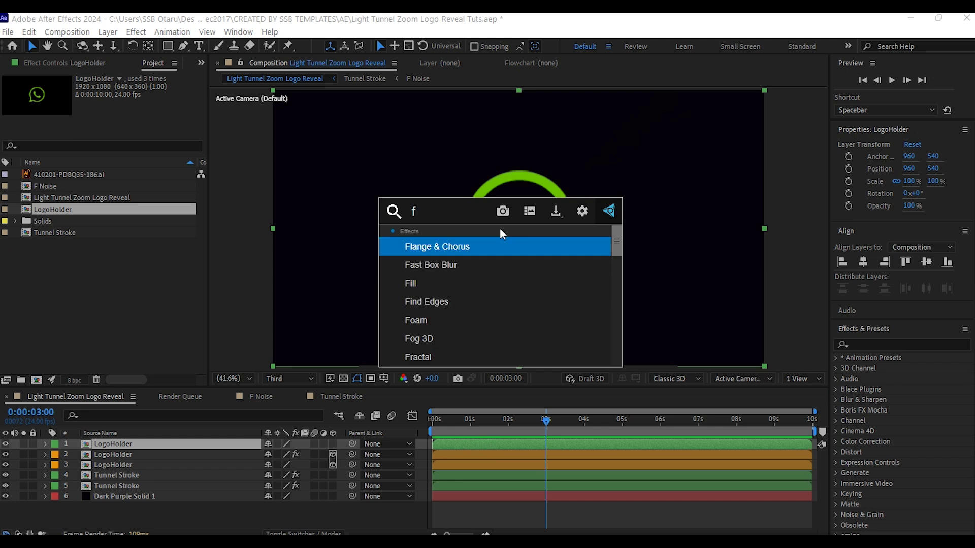
type("ill")
left_click(414, 246)
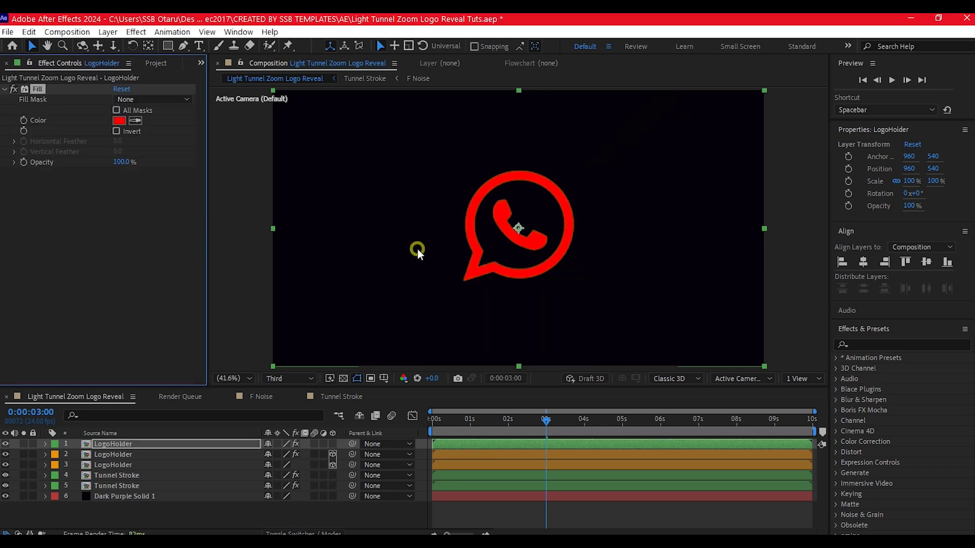
left_click(120, 120)
left_click(394, 231)
left_click(655, 233)
Apply Vegas to the top LogoHolder with the Transparent blend mode and 1 segment, and solo the layer
key("ctrl+space")
type("vegas")
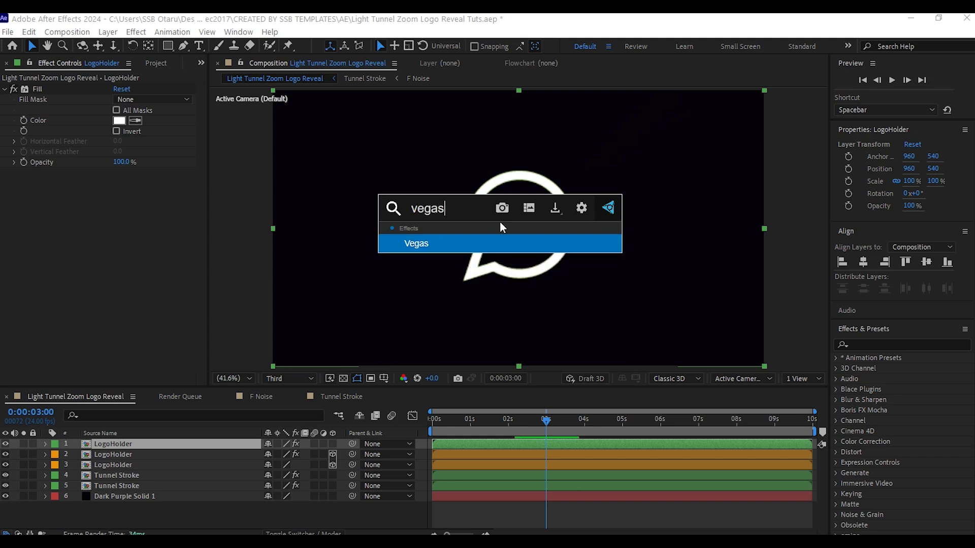
left_click(437, 244)
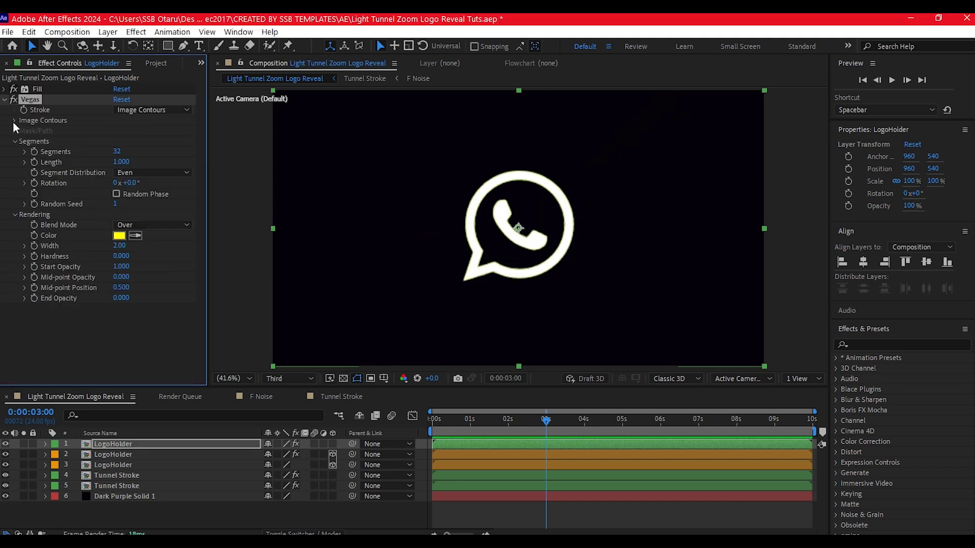
left_click(15, 121)
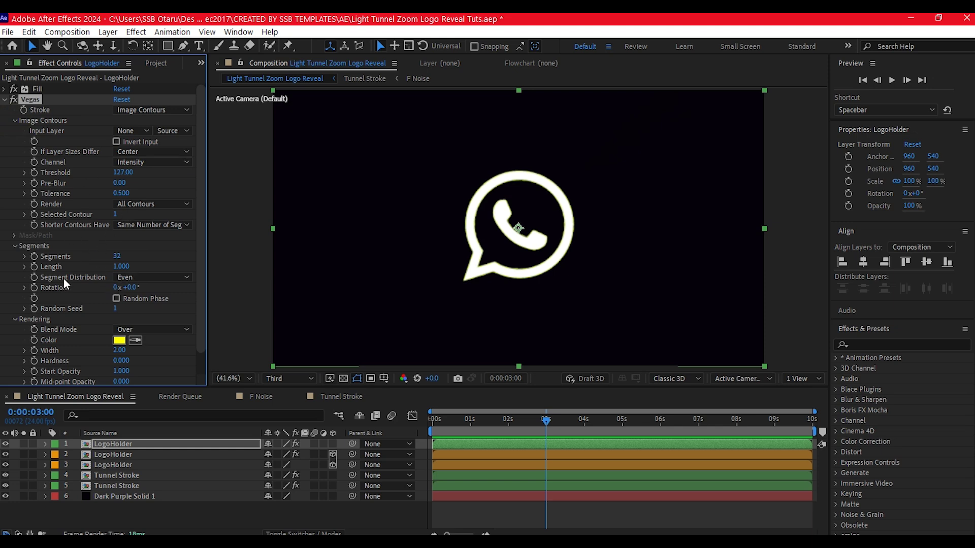
left_click(133, 330)
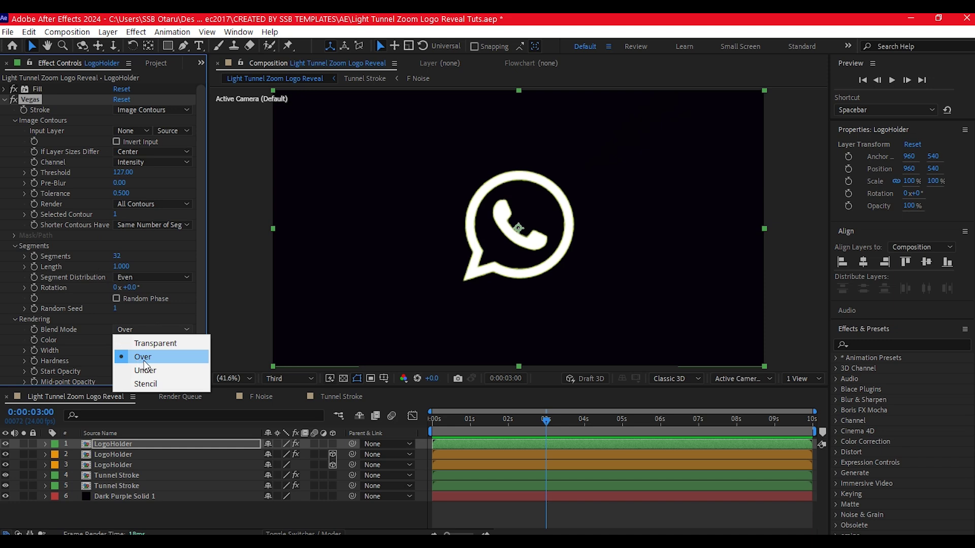
left_click(157, 344)
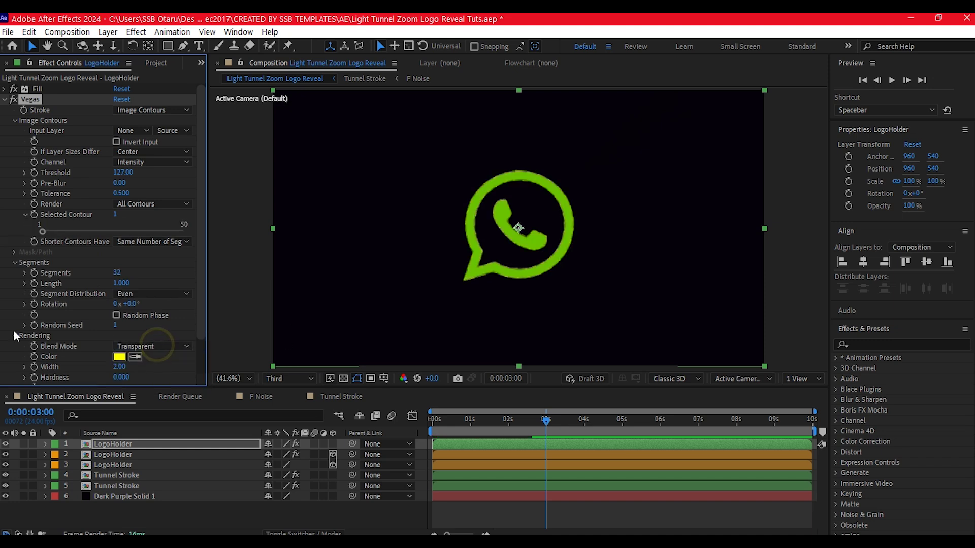
left_click(22, 444)
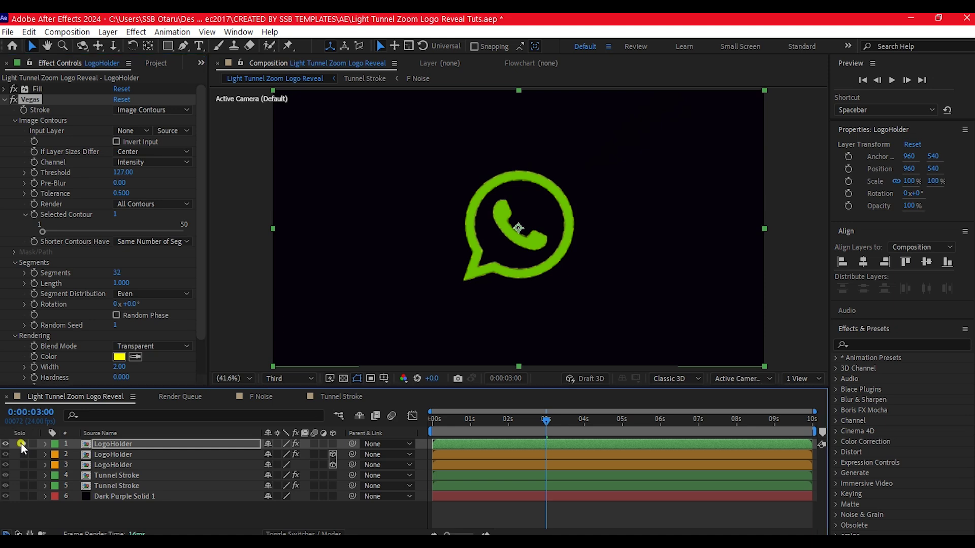
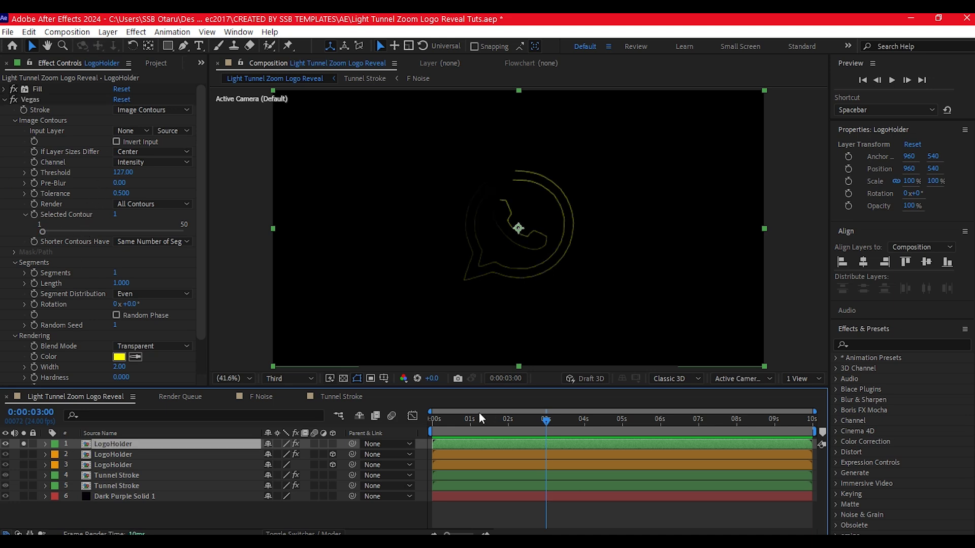
Keyframe the Vegas Length at 0 at 0:00:00:23 on the top LogoHolder layer
left_click(469, 419)
left_click(34, 282)
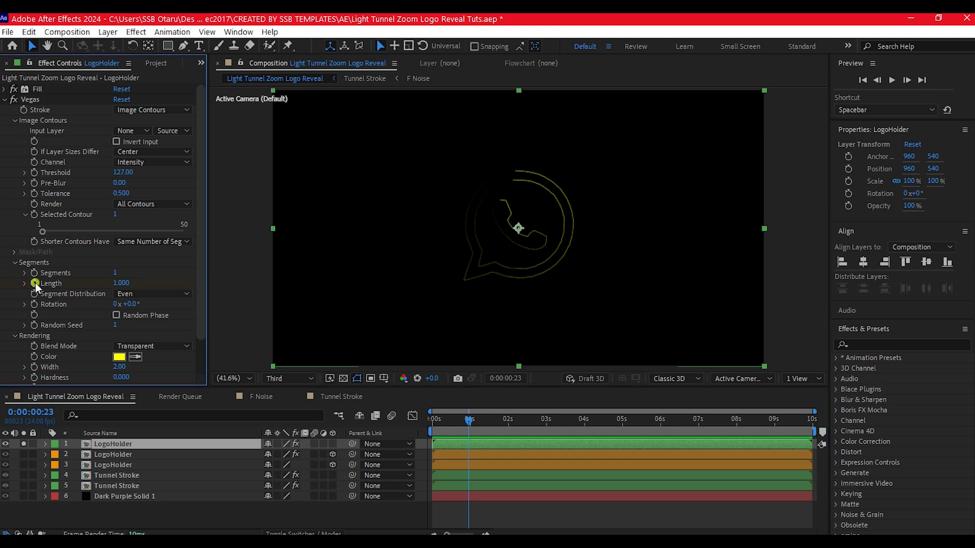
left_click(494, 444)
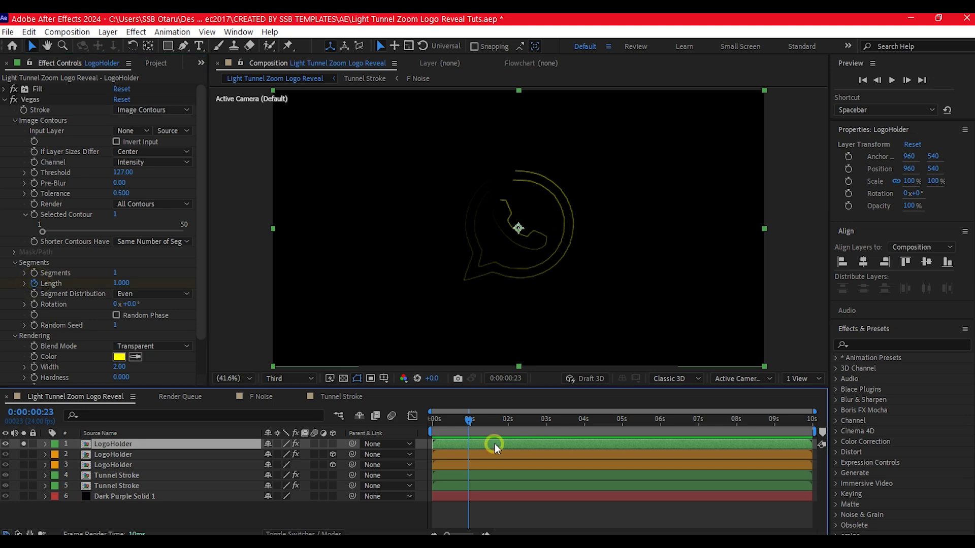
key("u")
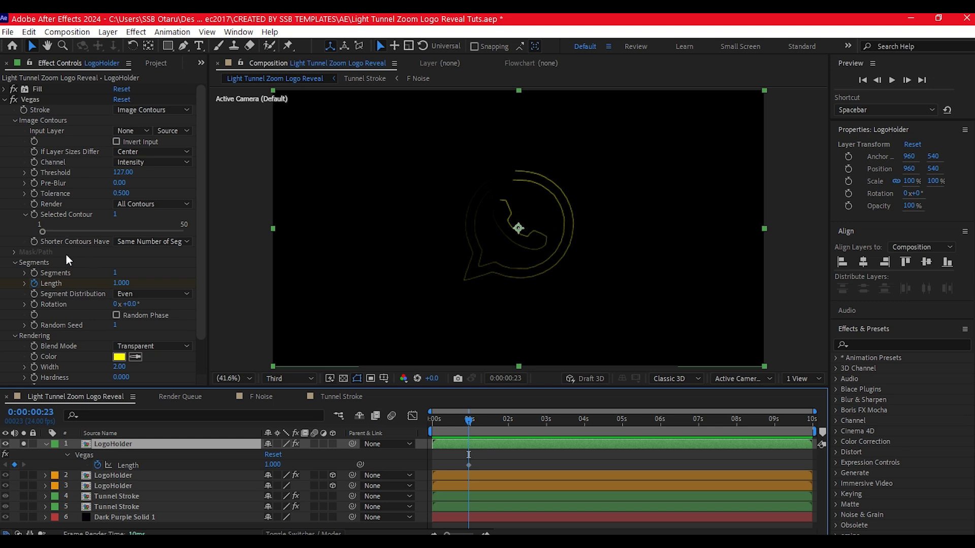
left_click(120, 283)
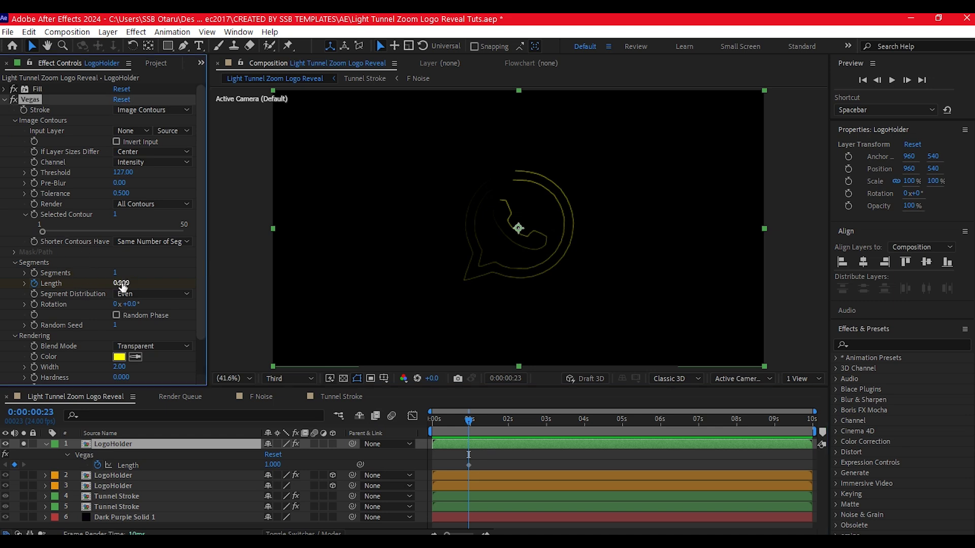
type("0")
key("Return")
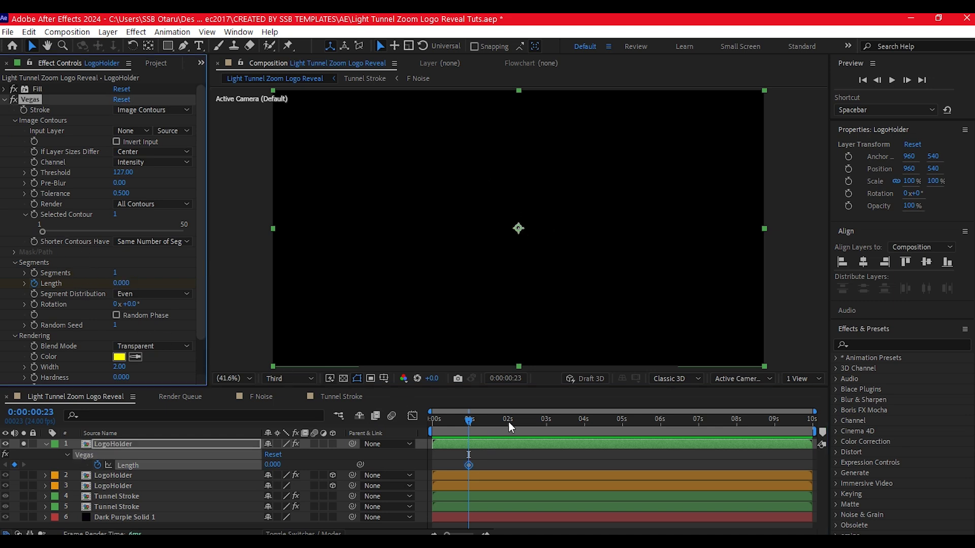
Keyframe the Vegas Length at 1 at 0:00:02:00, copy the zero-length keyframe to about 0:00:03:00, and return to the first keyframe
left_click(508, 422)
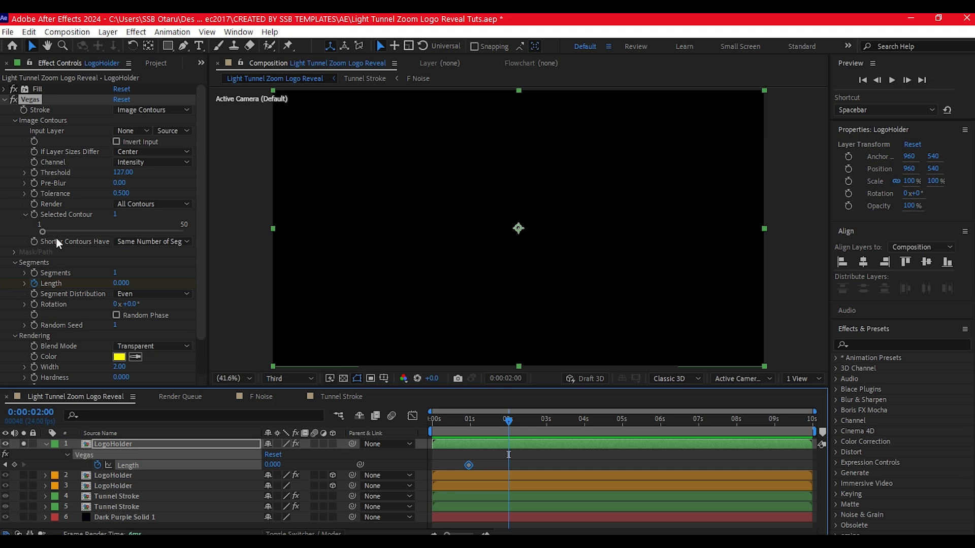
left_click_drag(118, 283, 482, 436)
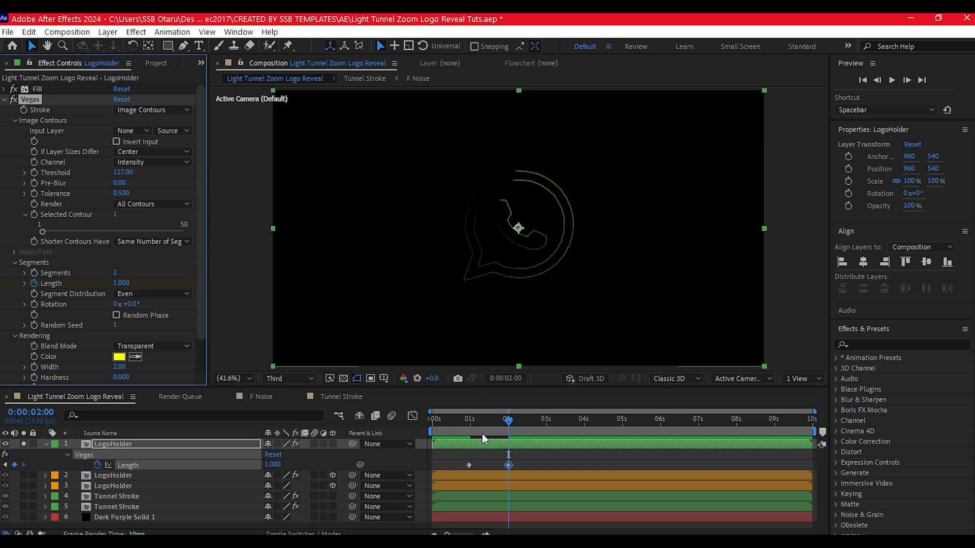
left_click(545, 419)
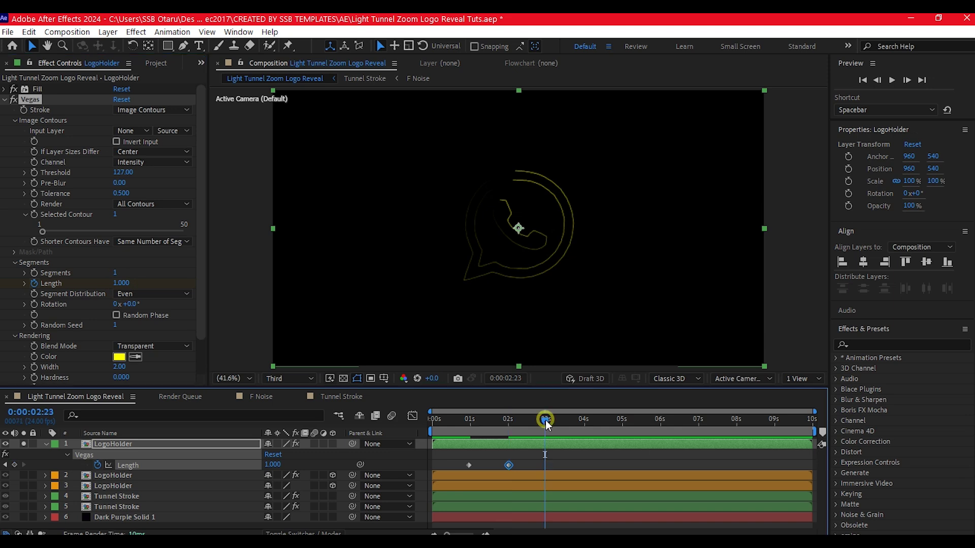
left_click(468, 466)
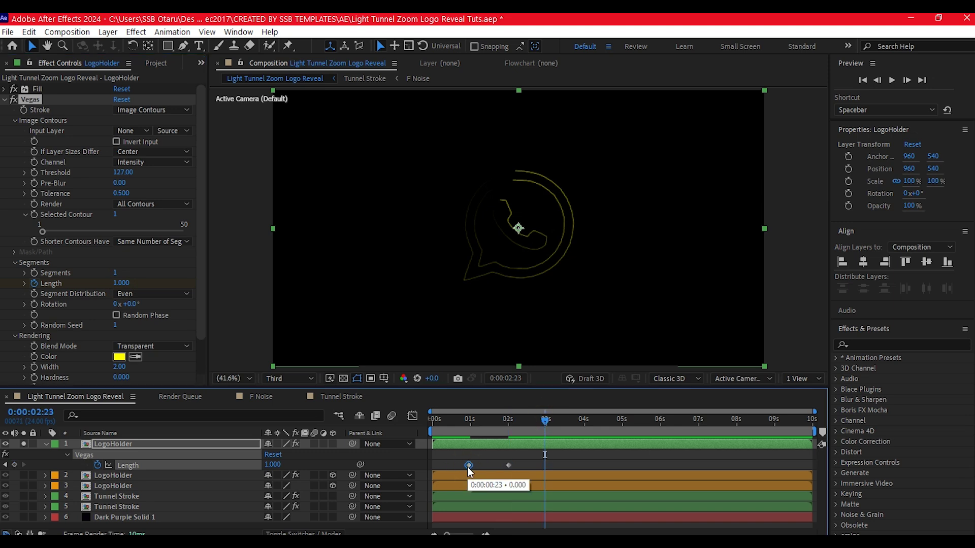
key("j")
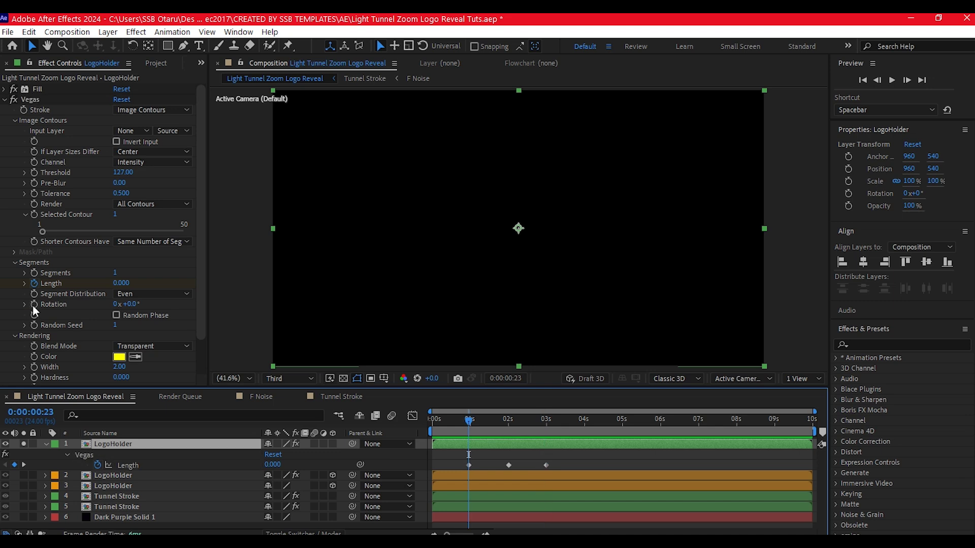
Drive the Vegas Rotation on the top LogoHolder layer with the expression time*-300 and preview the animated outline
left_click(32, 304)
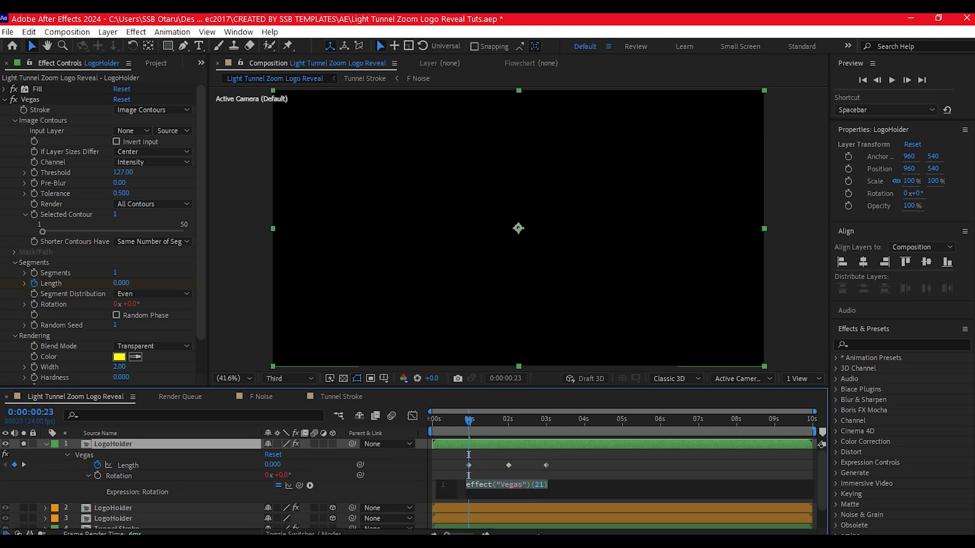
type("time")
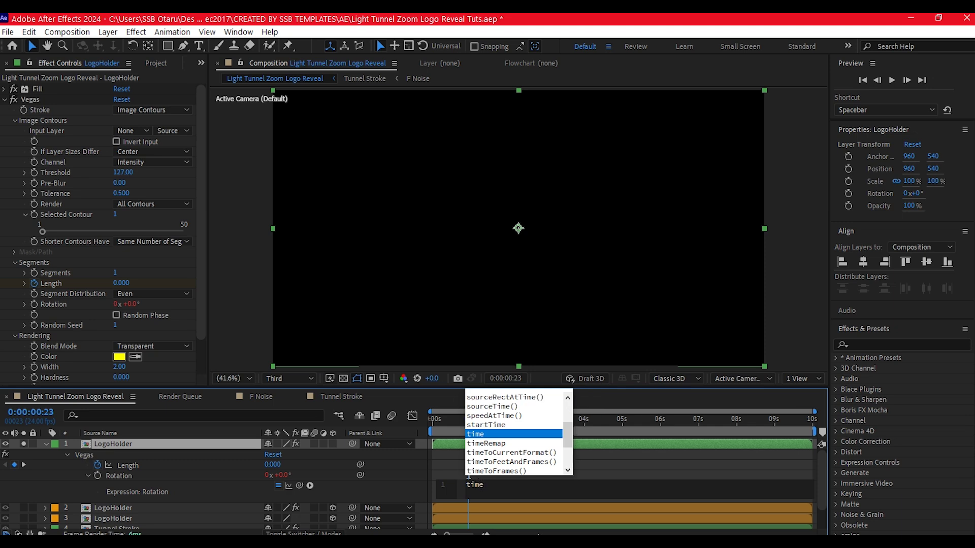
type("*-300")
left_click_drag(468, 422, 446, 476)
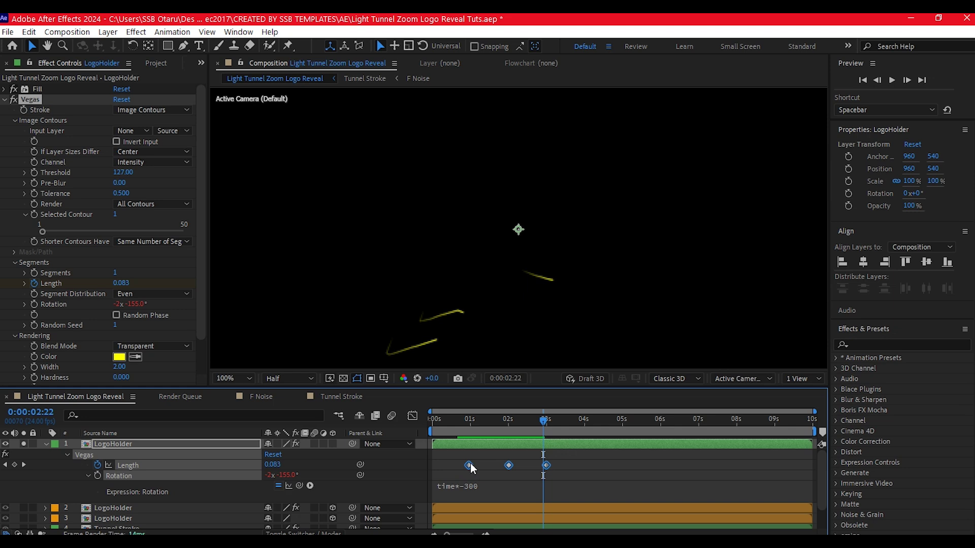
Apply Easy Ease to all three Vegas Length keyframes and save the project
right_click(468, 463)
mouse_move(505, 454)
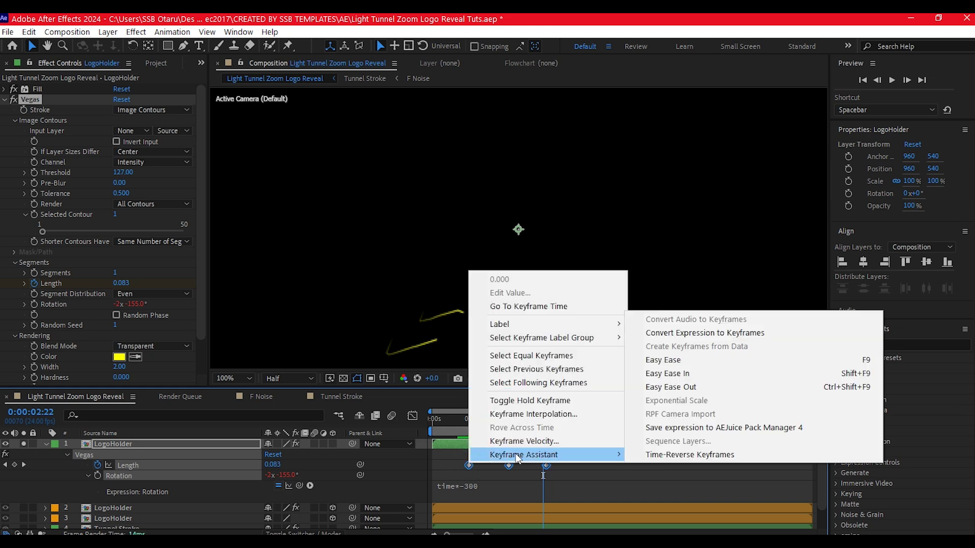
left_click(705, 360)
key("ctrl+s")
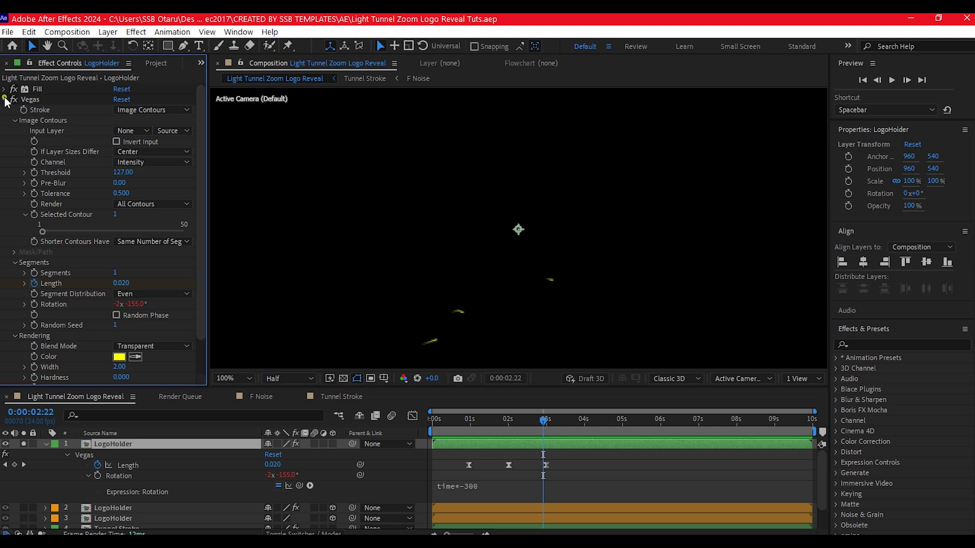
Collapse the Vegas settings, add CC Radial Fast Blur to the top LogoHolder layer and preview the blurred outline
left_click(4, 99)
key("j")
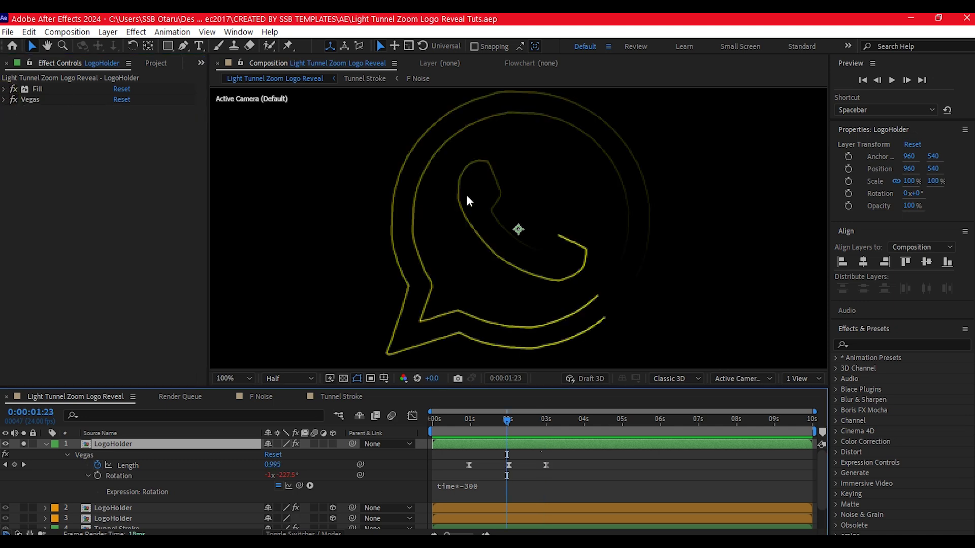
key("ctrl+space")
type("cc radi")
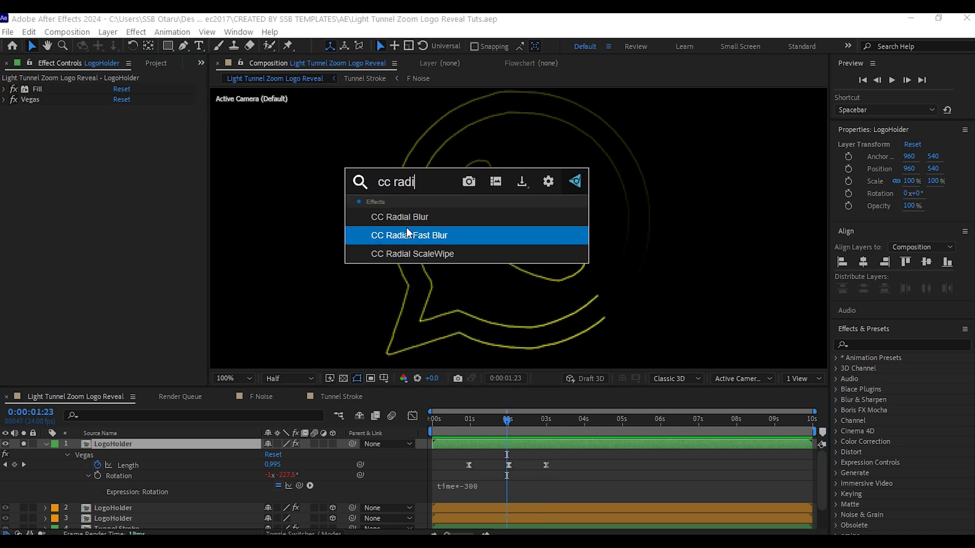
left_click(414, 233)
left_click_drag(440, 420, 485, 424)
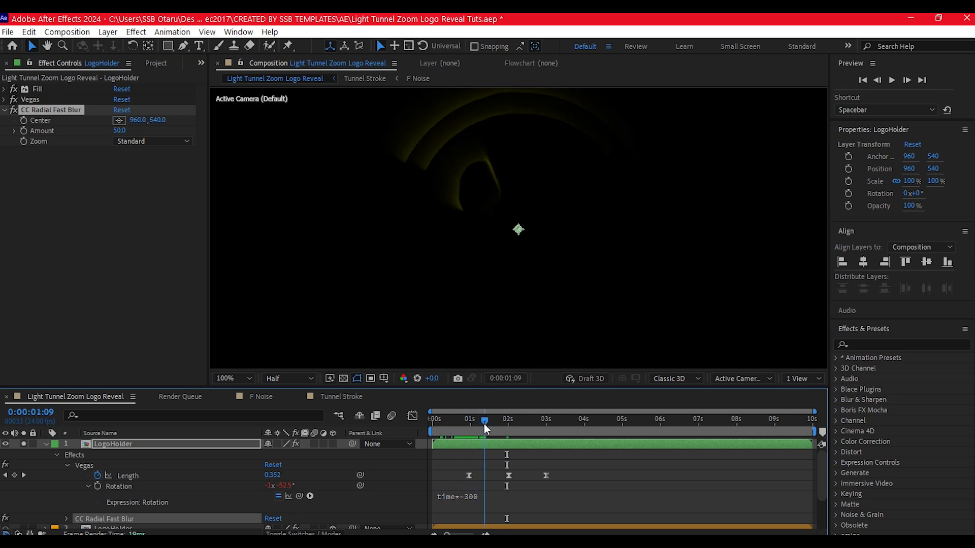
key("space")
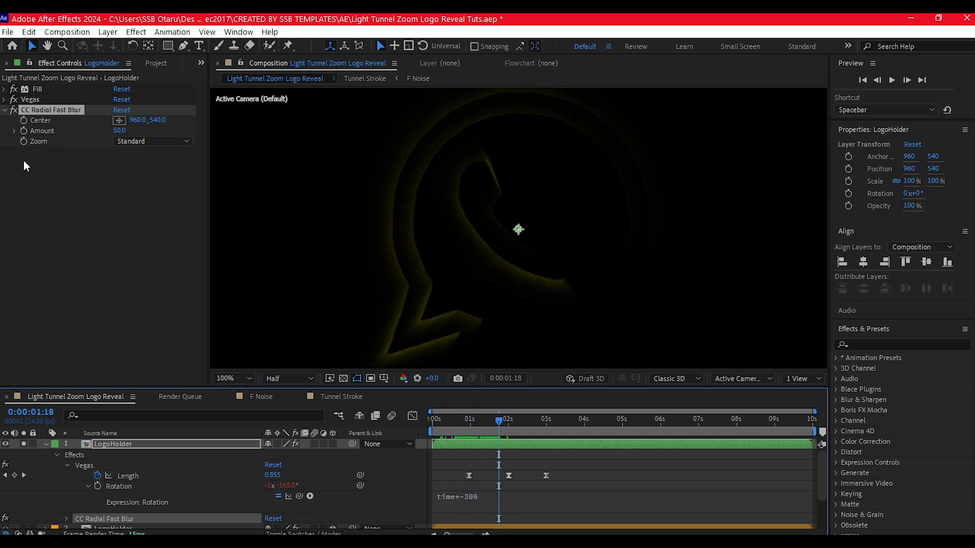
Keyframe the CC Radial Fast Blur Amount at 75 at 0:00:01:18 and at 0 at 0:00:03:00
left_click(23, 131)
left_click(120, 131)
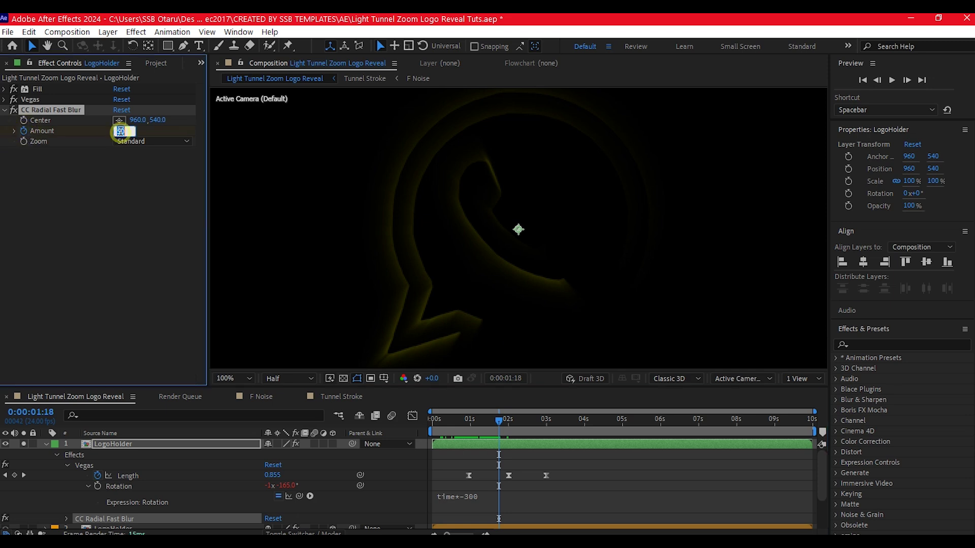
type("75")
key("Return")
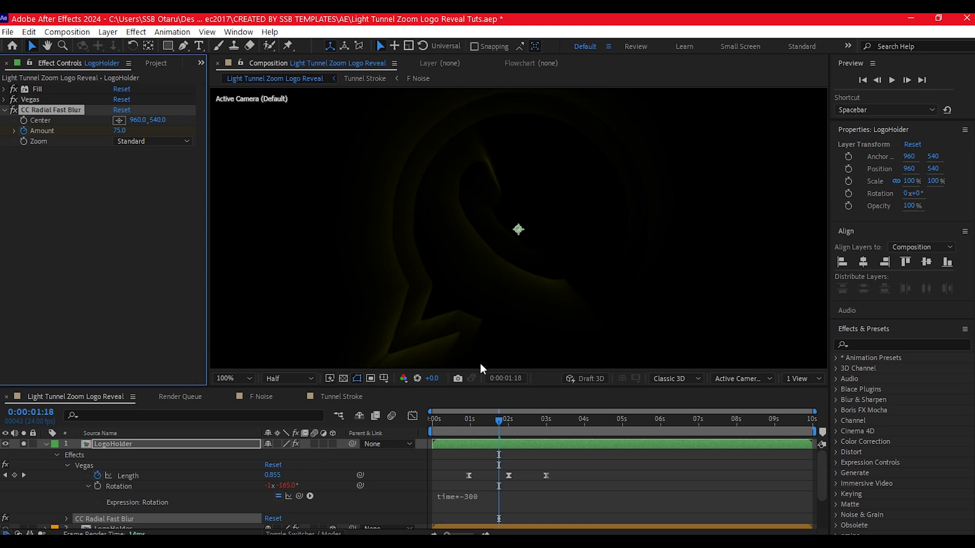
left_click(547, 421)
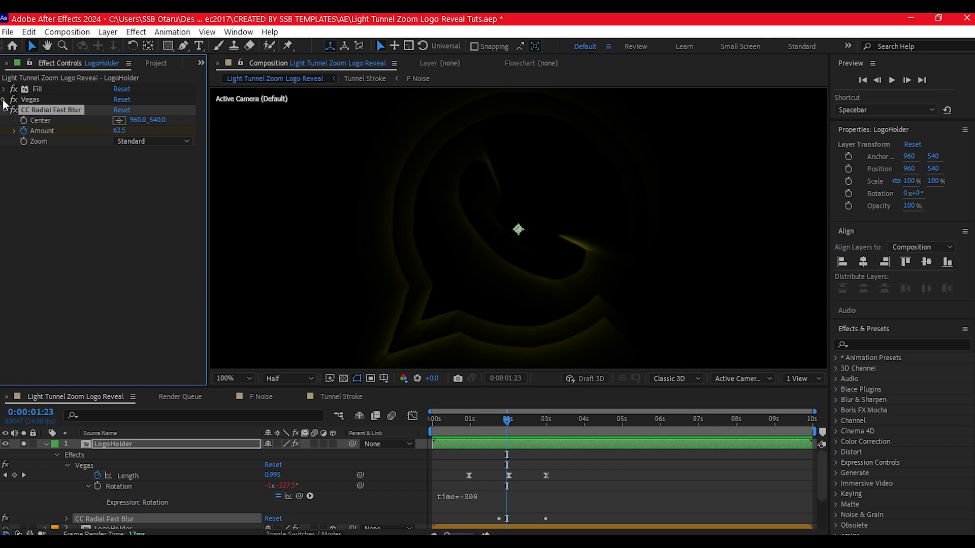
Change the Vegas outline colour to pink FF008A and preview the result
left_click(4, 99)
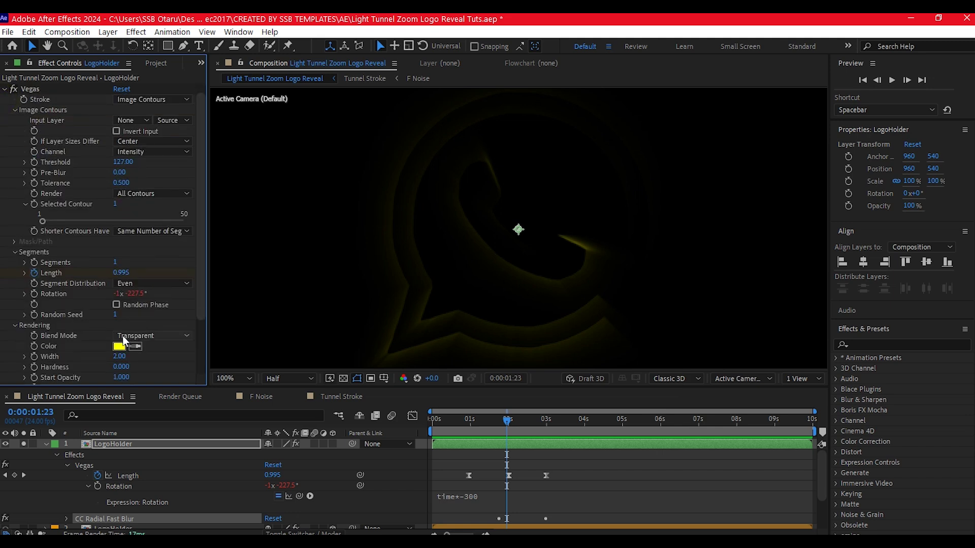
left_click(119, 346)
left_click(563, 247)
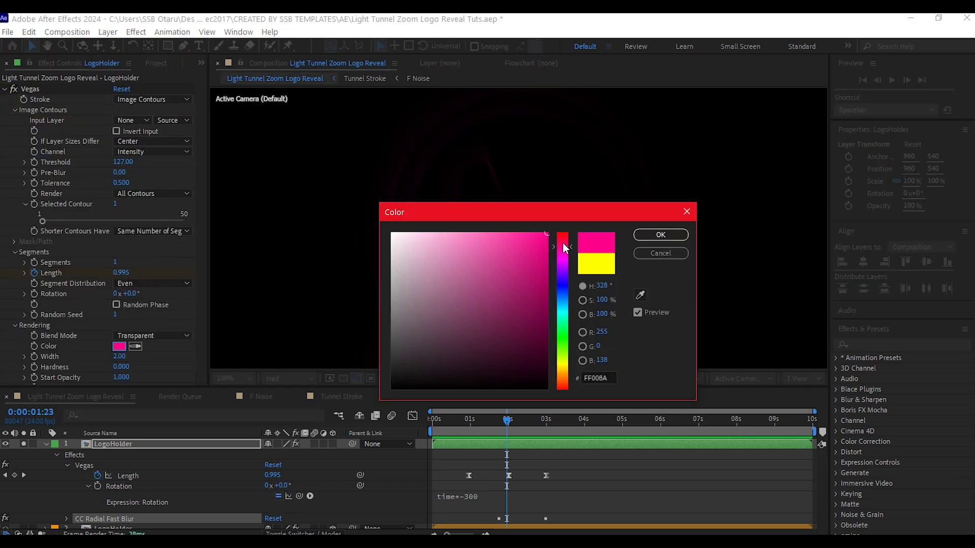
left_click(660, 235)
key("space")
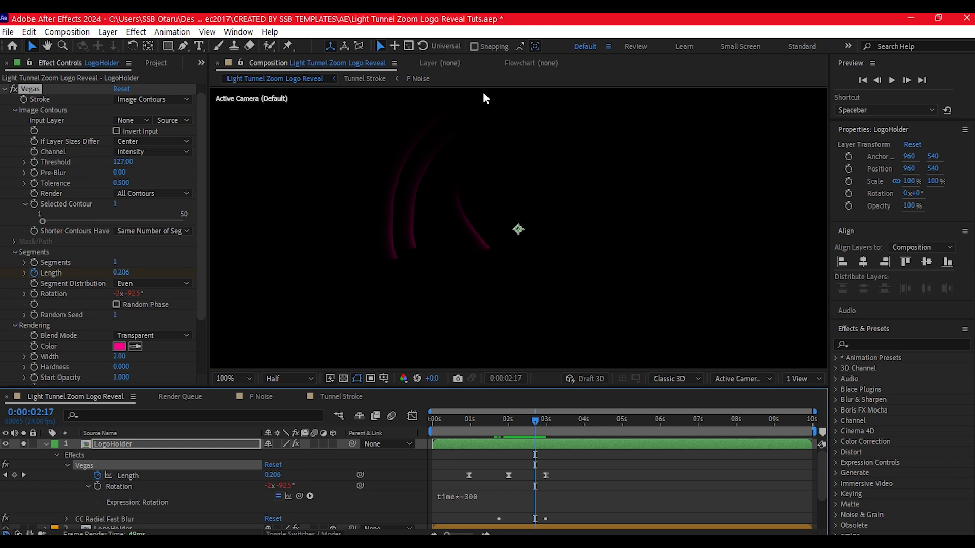
Add a Glow effect to the top LogoHolder layer
key("ctrl+space")
type("glow")
left_click(407, 251)
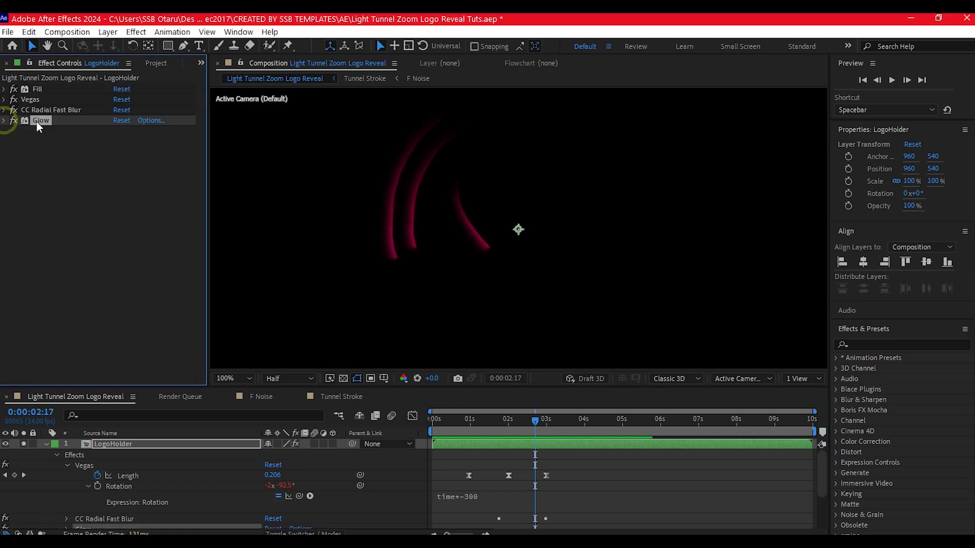
Duplicate the Glow effect and set the copy's Glow Radius to 25
left_click(38, 122)
key("ctrl+d")
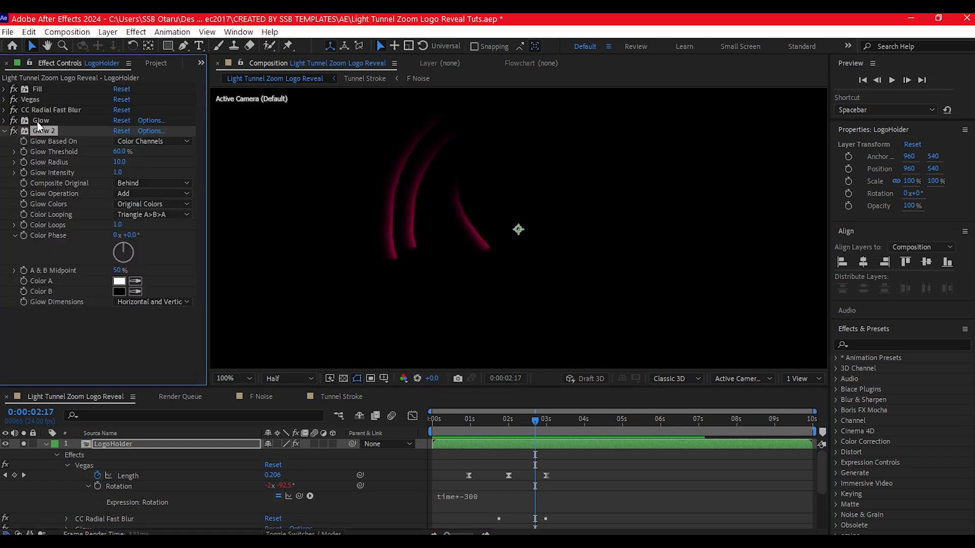
left_click(120, 162)
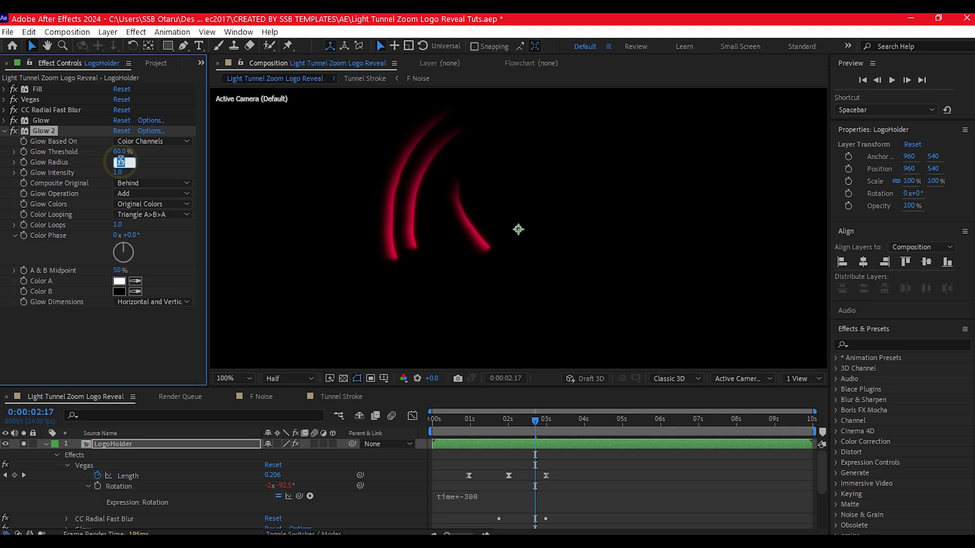
type("25")
key("Return")
Duplicate the second Glow effect and set the third Glow's radius to 55
left_click(36, 134)
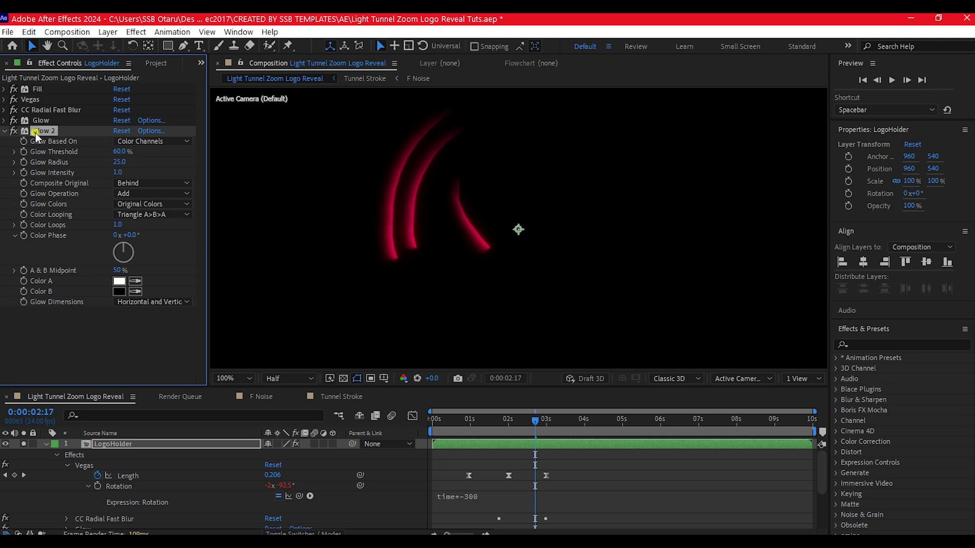
key("ctrl+d")
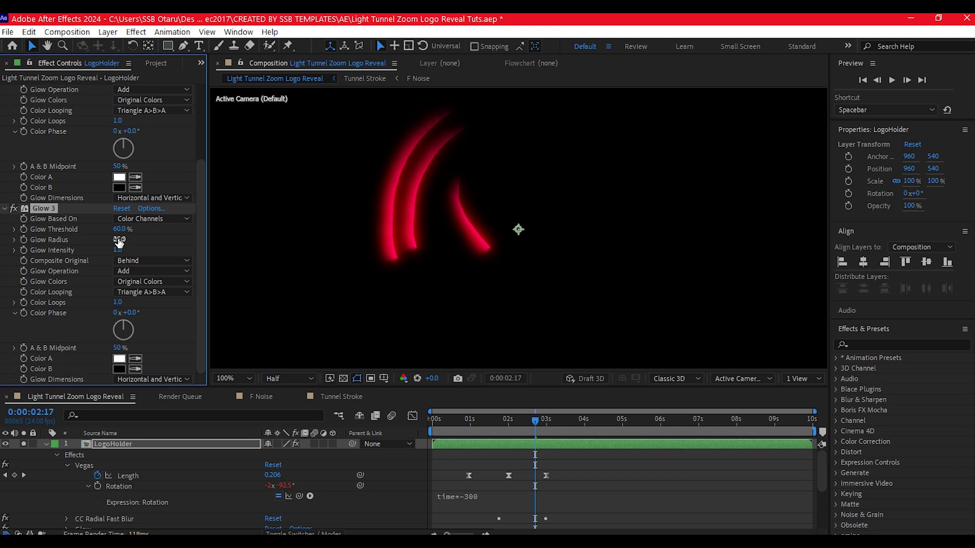
left_click_drag(119, 243, 134, 243)
Collapse the top LogoHolder layer's properties and end the work area at 0:00:03:23
key("u")
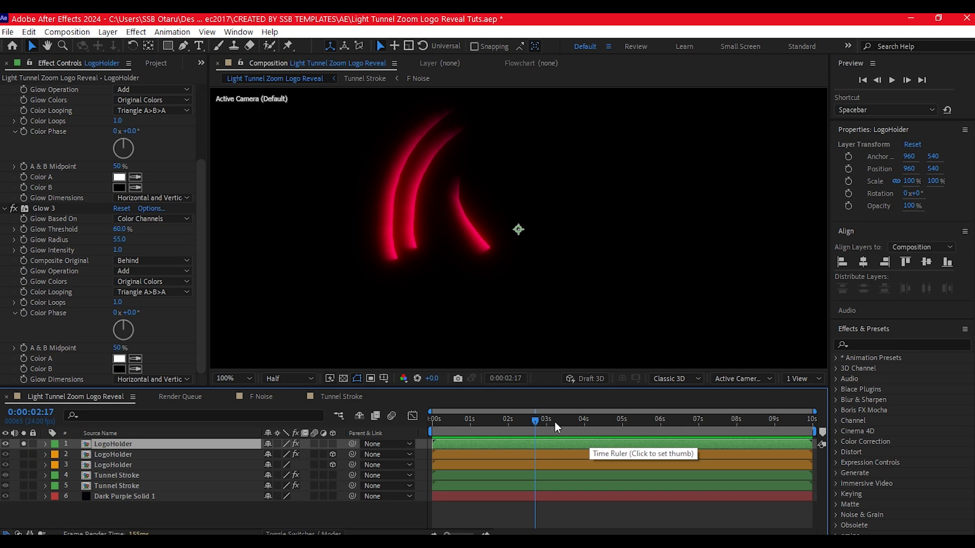
left_click(583, 418)
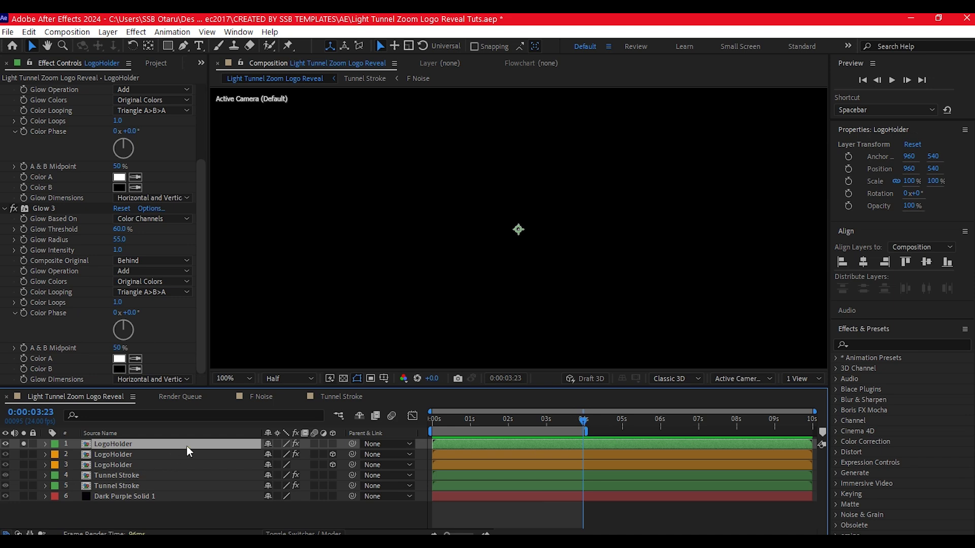
Make the top LogoHolder layer 3D, parent it to the LogoHolder layer directly below and preview the animation
left_click(332, 444)
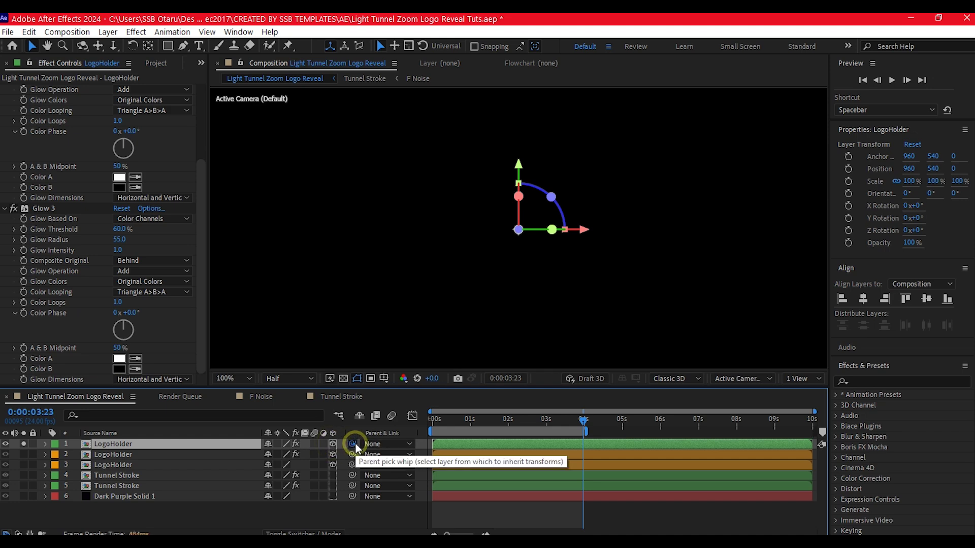
left_click_drag(355, 443, 112, 454)
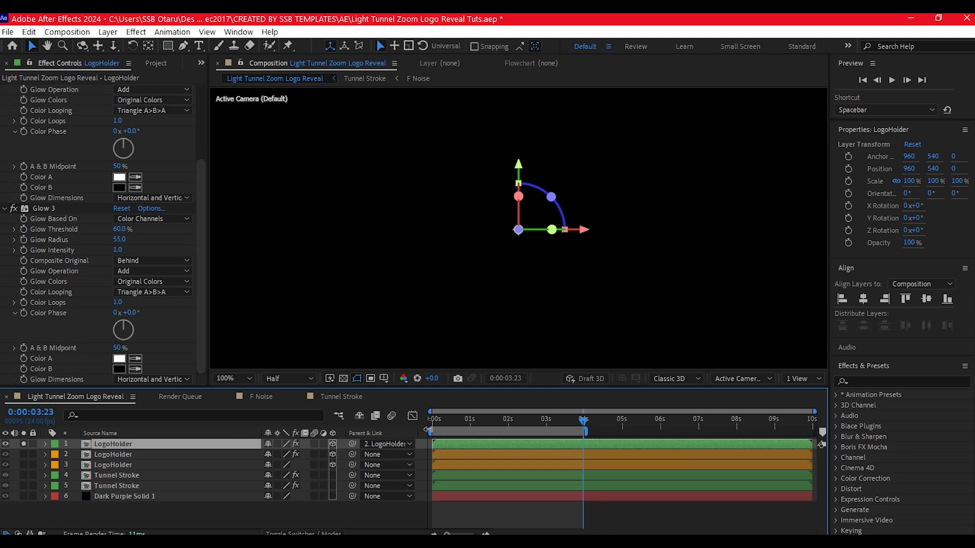
left_click_drag(445, 419, 503, 447)
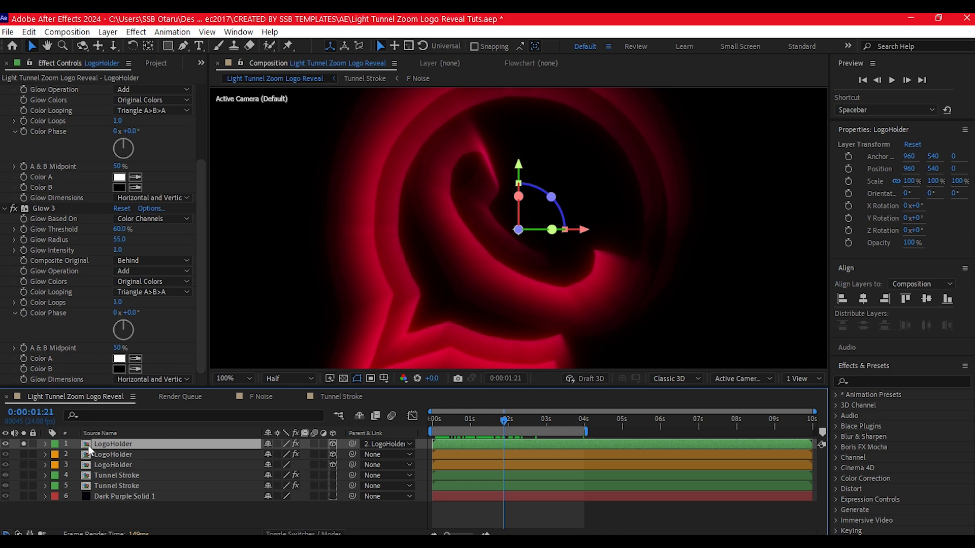
Duplicate the glowing top LogoHolder layer and set the copy's Vegas colour to blue 3600FF
key("ctrl+d")
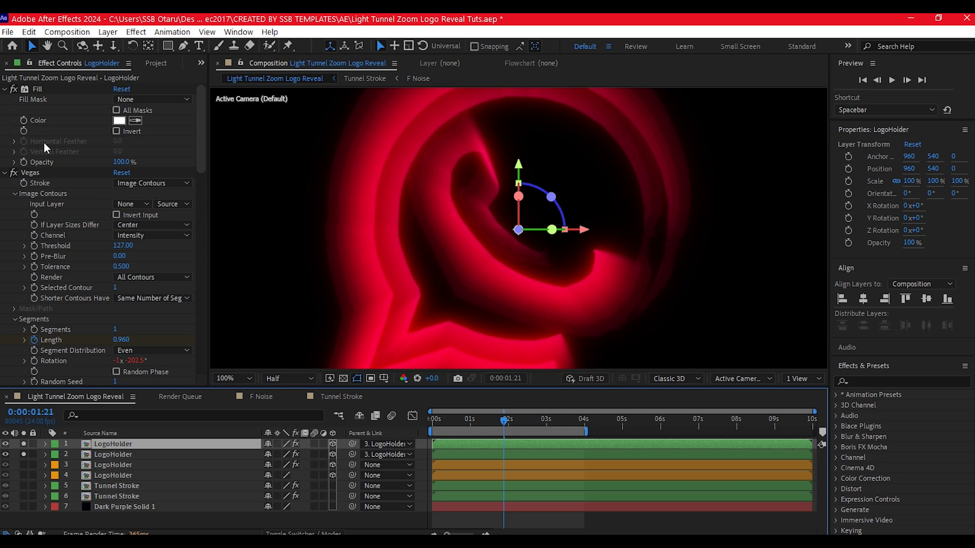
scroll(54, 224, "down", 5)
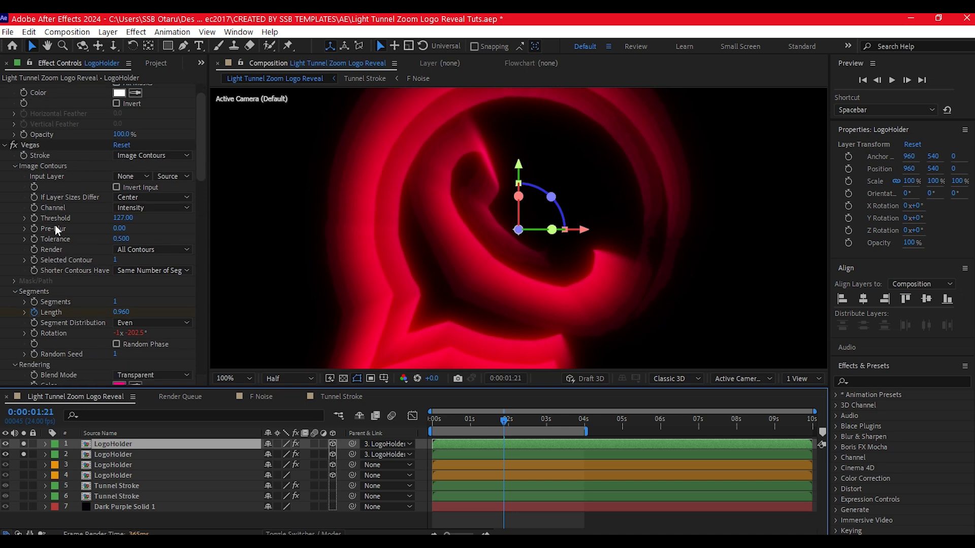
left_click(120, 275)
type("3600FF")
key("Tab")
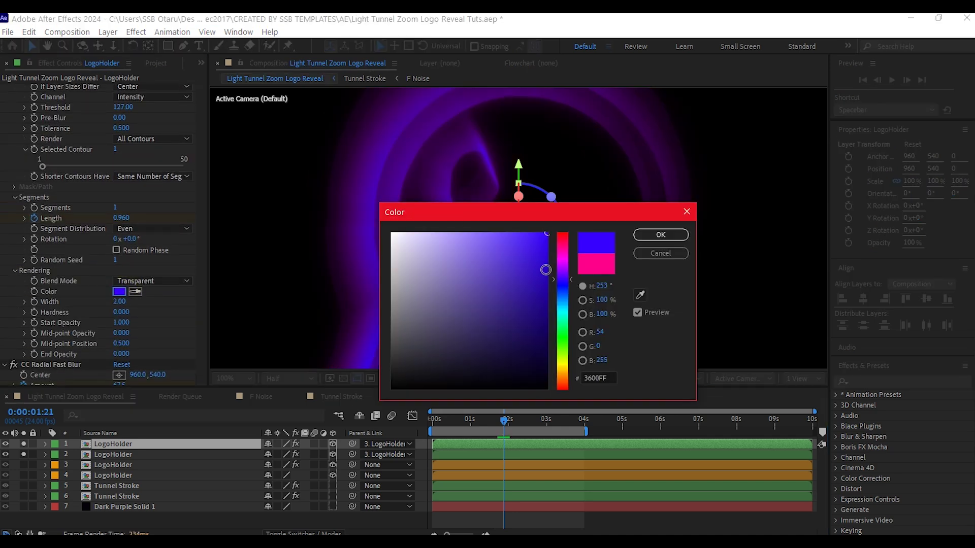
left_click(661, 235)
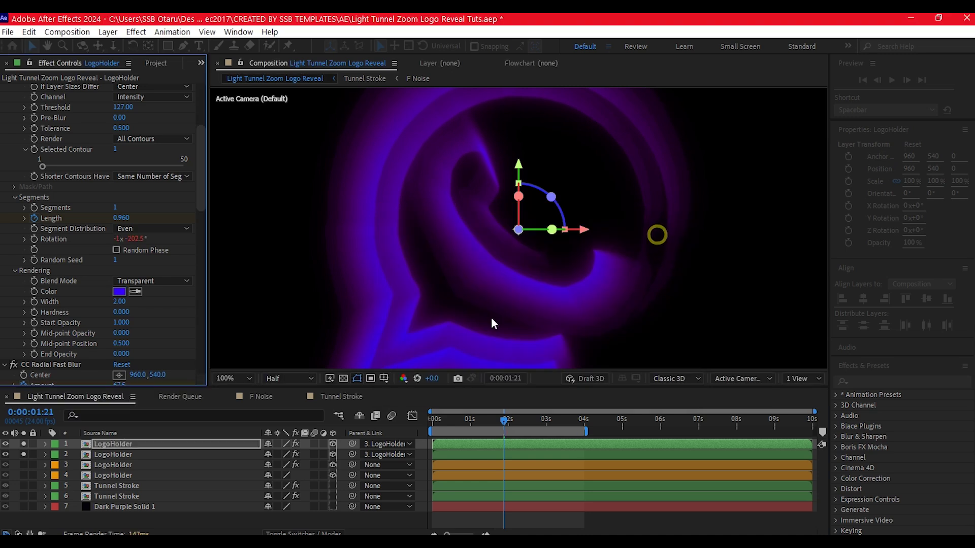
Keyframe the blue LogoHolder layer's Opacity at 100% at 0:00:02:04 and at 0% just before 0:00:03:00
key("t")
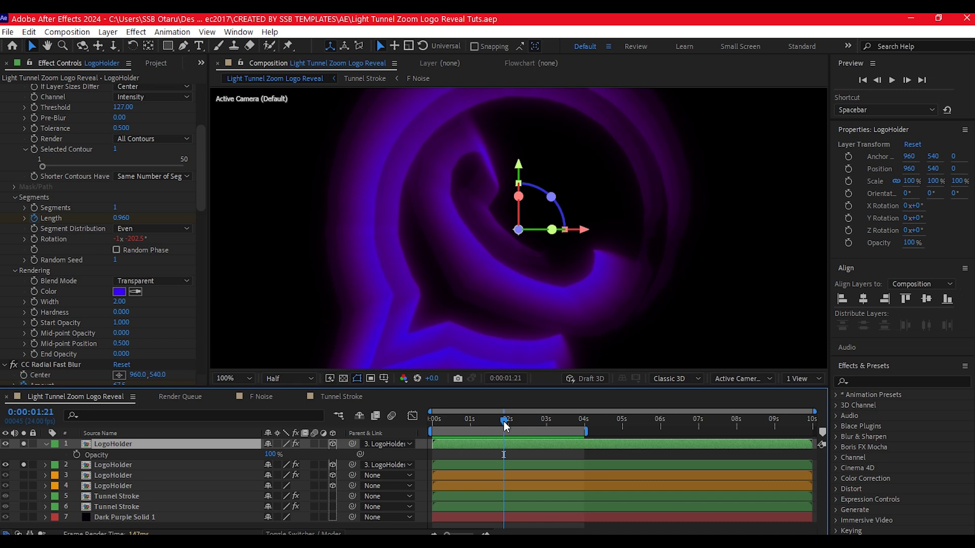
left_click_drag(506, 425, 515, 428)
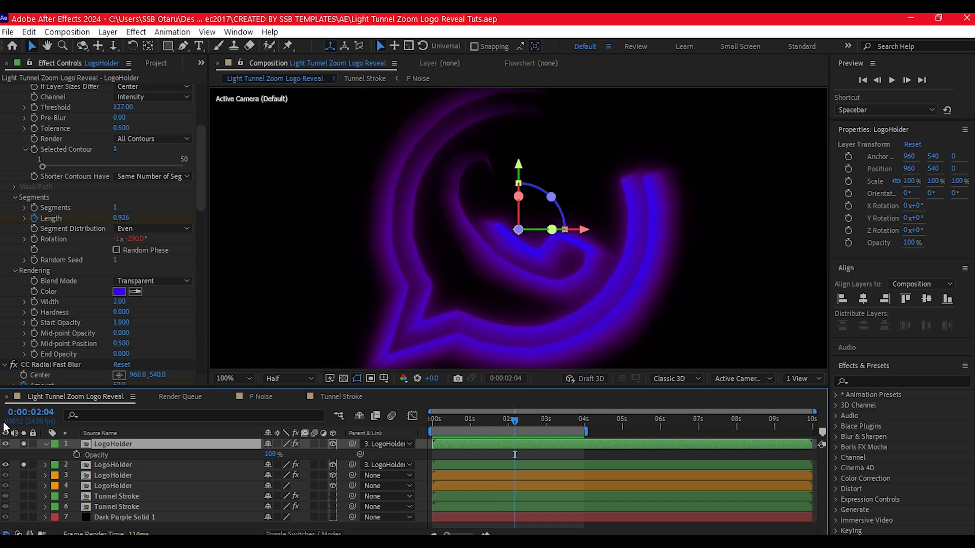
left_click(76, 455)
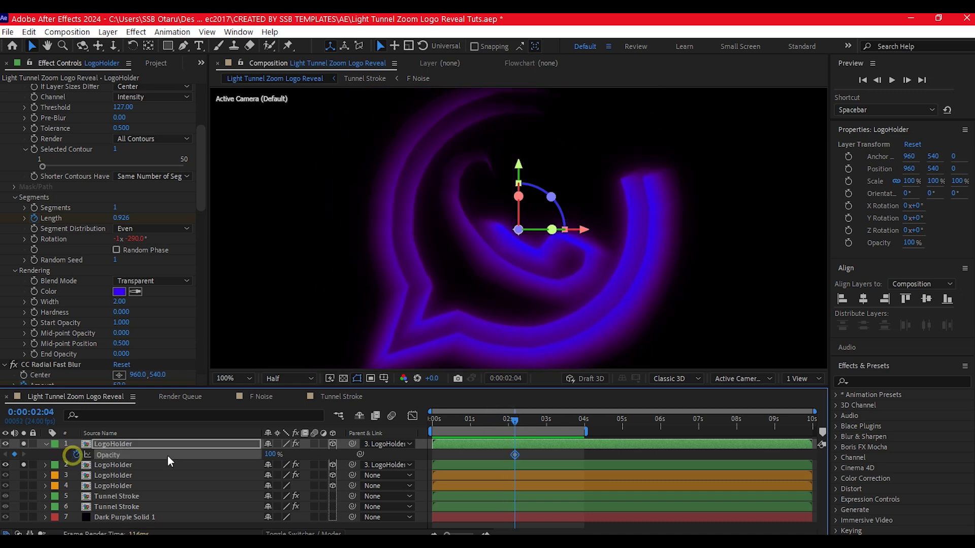
left_click(546, 427)
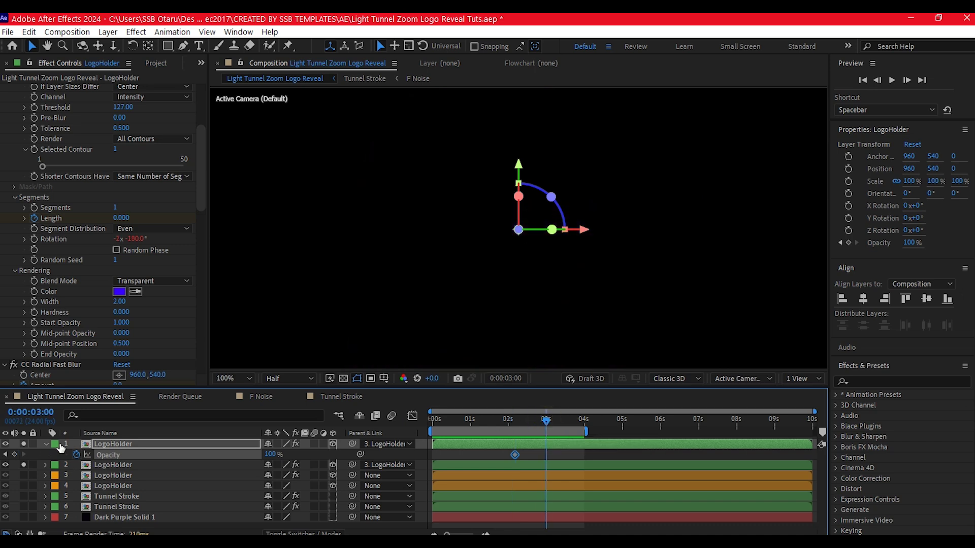
left_click_drag(269, 455, 219, 455)
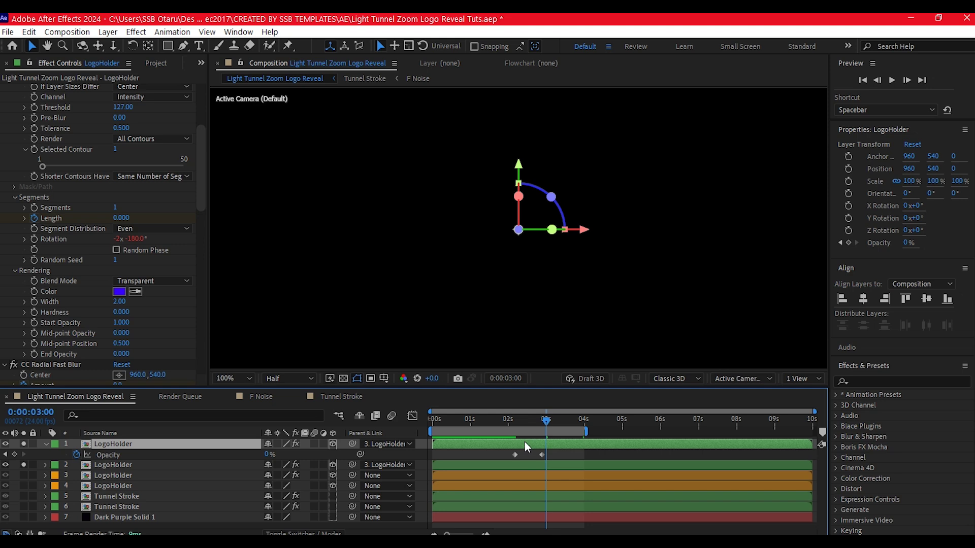
Set the blue LogoHolder layer's Z position to 1000 and check the animation around 0:00:01:23
key("p")
left_click(310, 454)
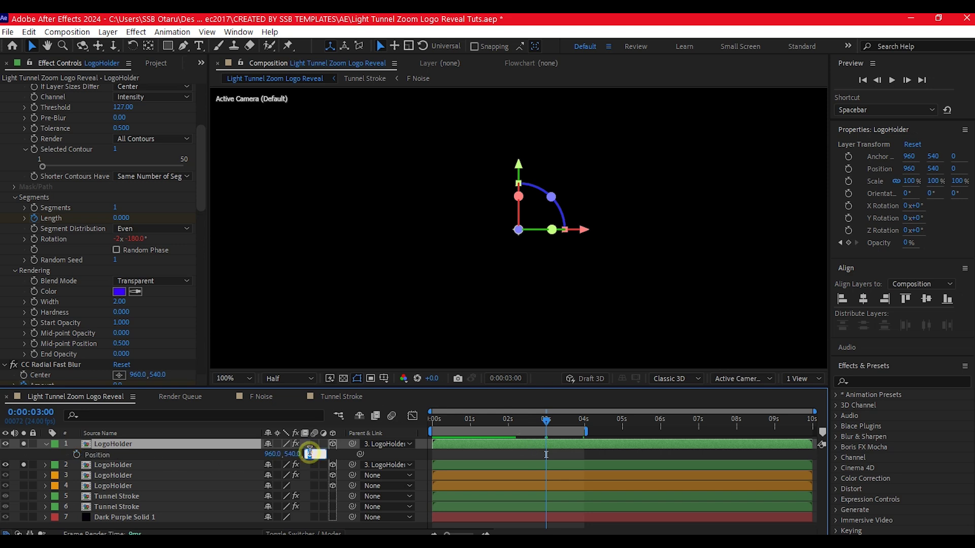
type("1000")
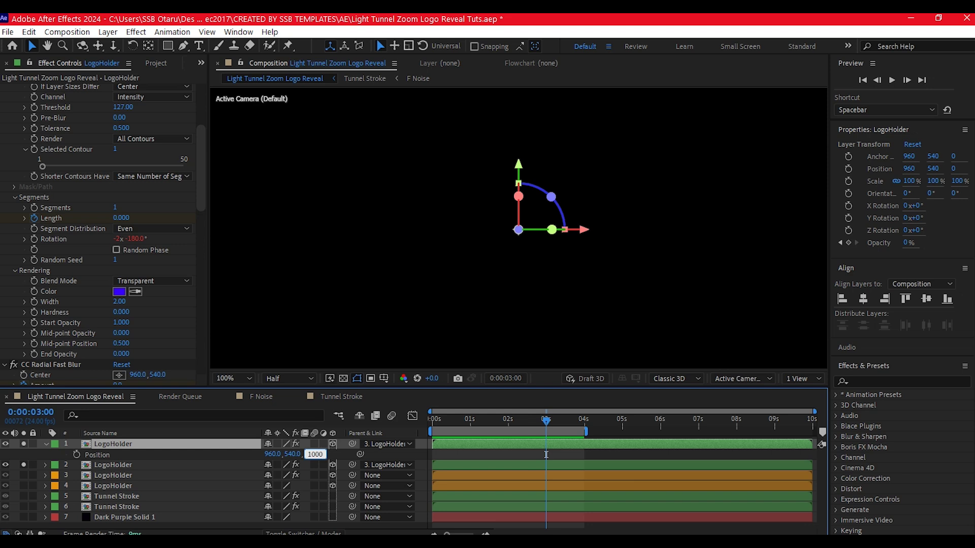
key("Return")
left_click_drag(546, 421, 511, 433)
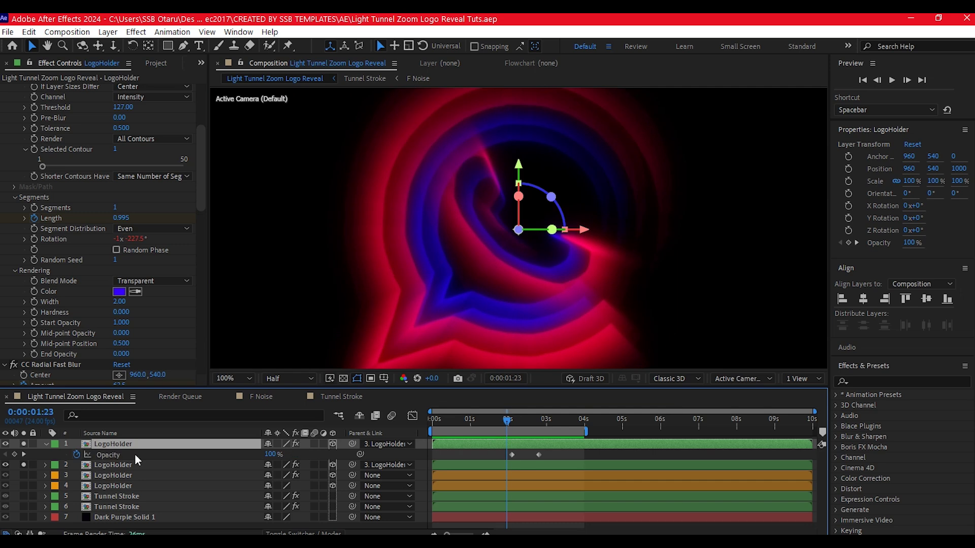
Duplicate the blue LogoHolder layer and set the copy's Vegas colour to yellow FFCC00
key("ctrl+d")
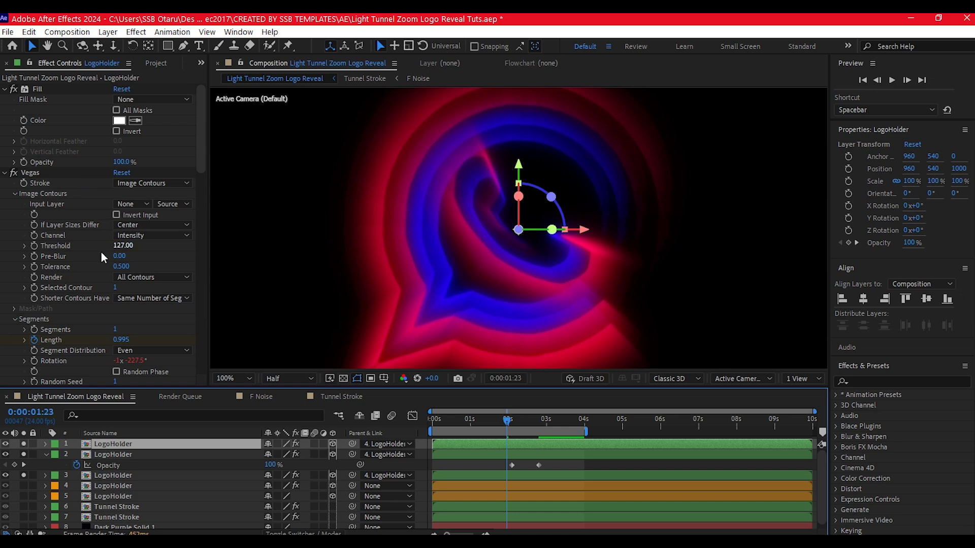
scroll(91, 251, "down", 1)
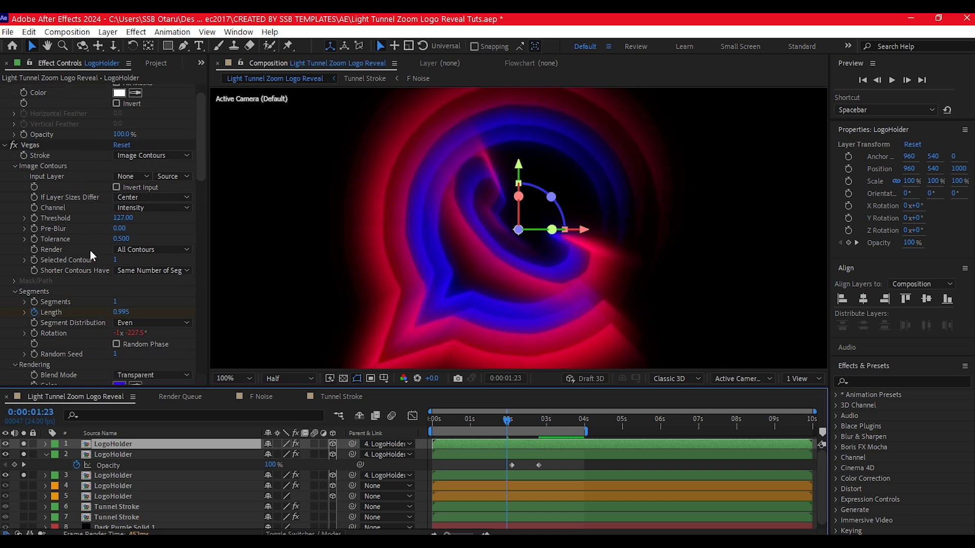
scroll(89, 250, "down", 2)
left_click(119, 274)
left_click(562, 369)
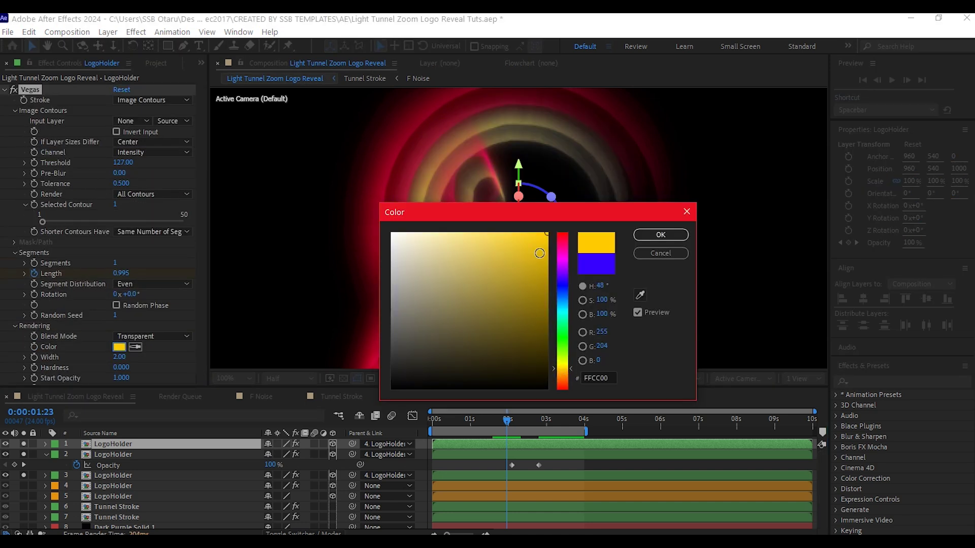
left_click(660, 235)
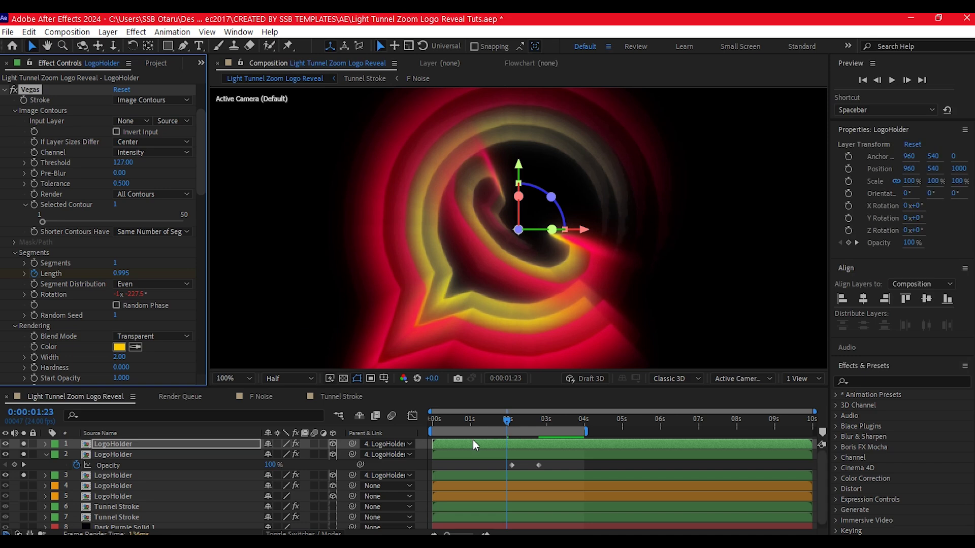
Set the yellow LogoHolder layer's Z position to -2500 and check the frame at 0:00:02:08
key("p")
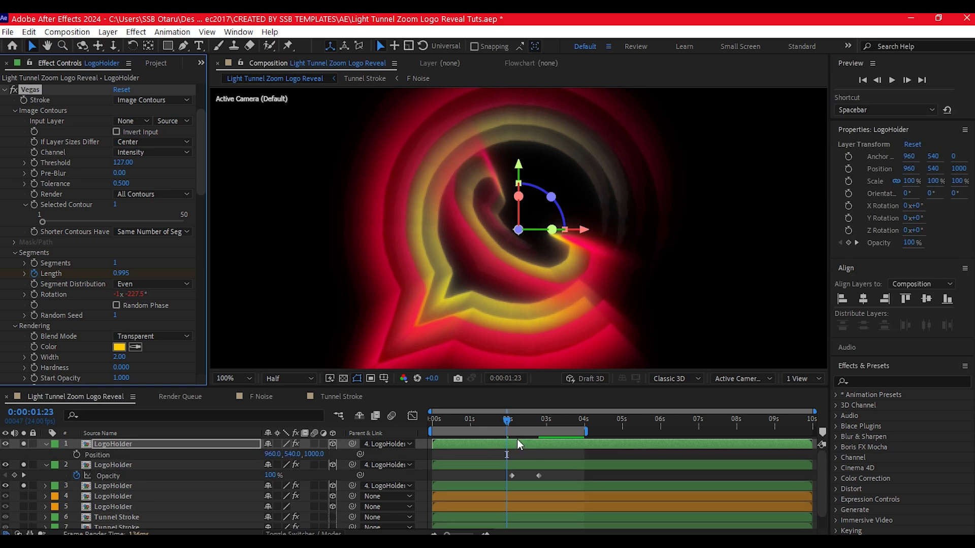
left_click(311, 455)
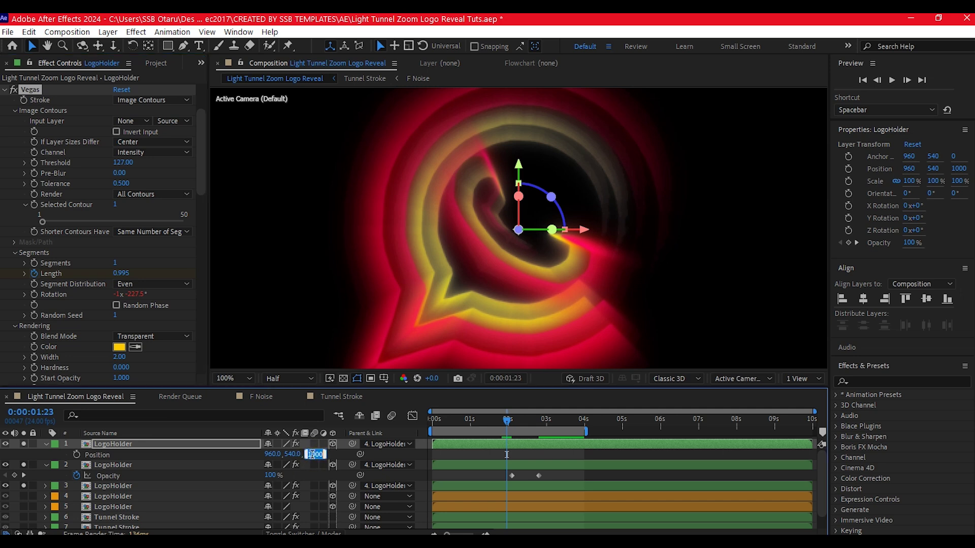
type("-250")
key("Return")
left_click_drag(507, 421, 522, 442)
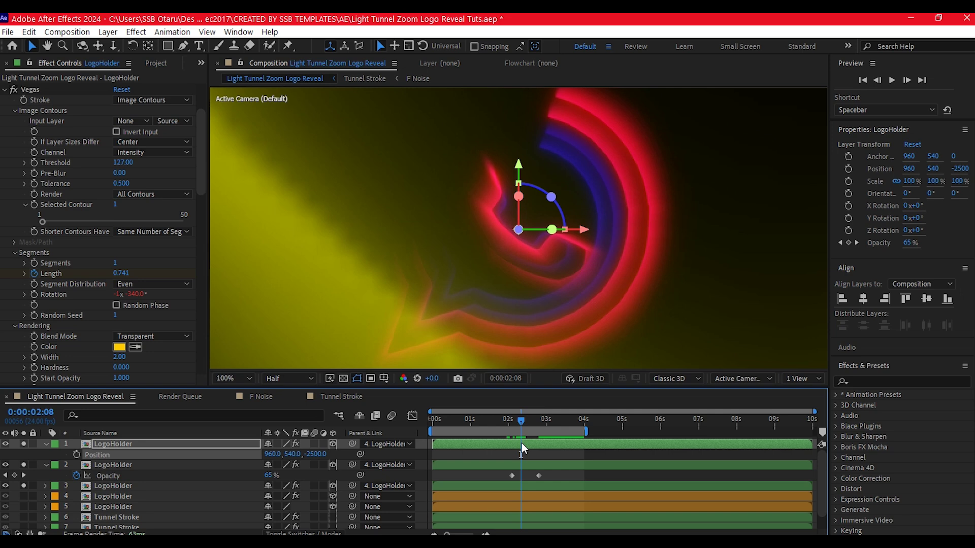
Shift the yellow layer's two Opacity keyframes earlier so its fade ends just after 0:00:02:08, and scrub through the animation
key("t")
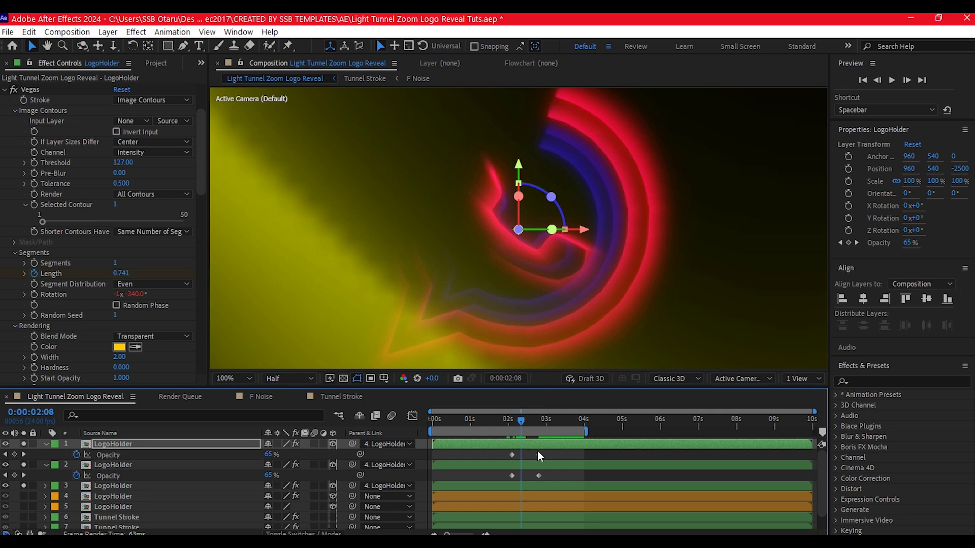
left_click_drag(545, 452, 499, 453)
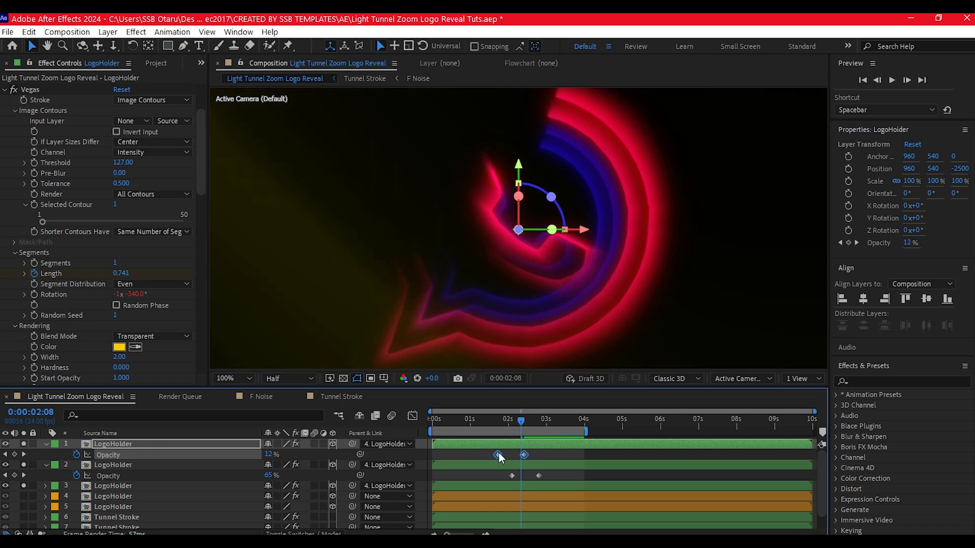
left_click(228, 379)
left_click(230, 160)
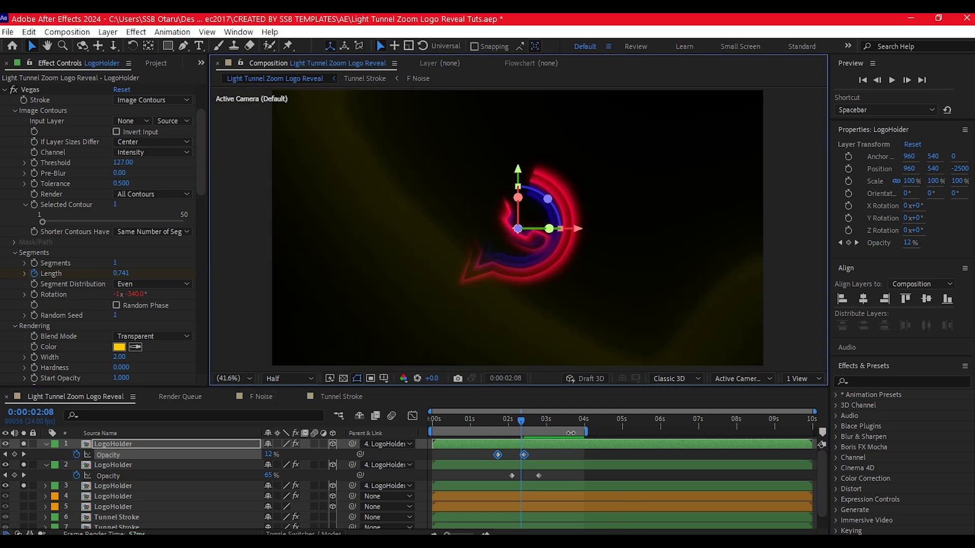
left_click_drag(441, 419, 543, 443)
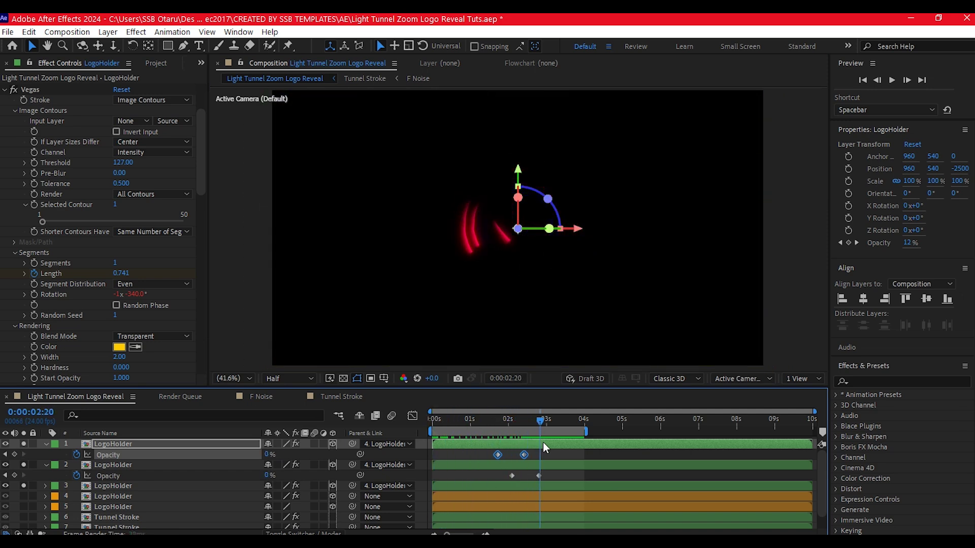
Turn off solo on the top three LogoHolder layers
left_click(22, 443)
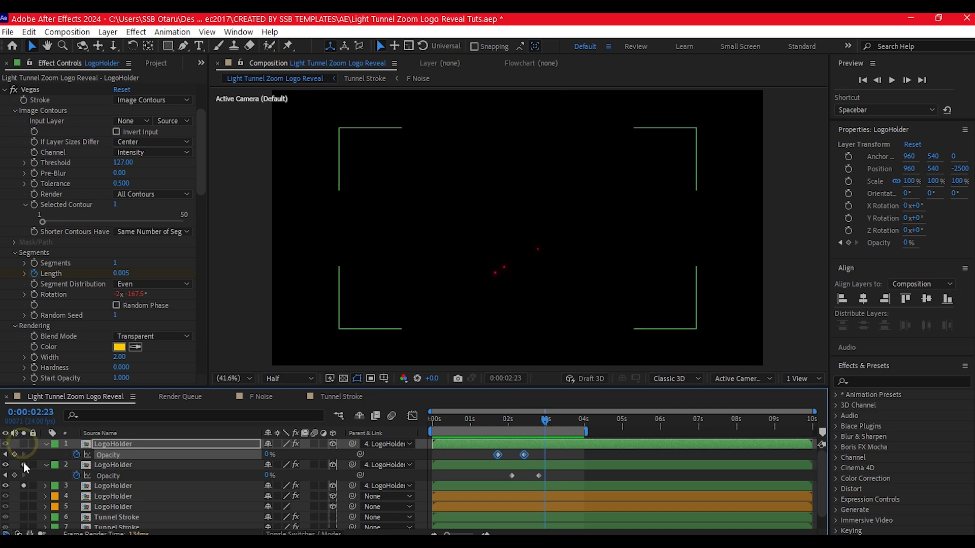
left_click(23, 464)
left_click(23, 485)
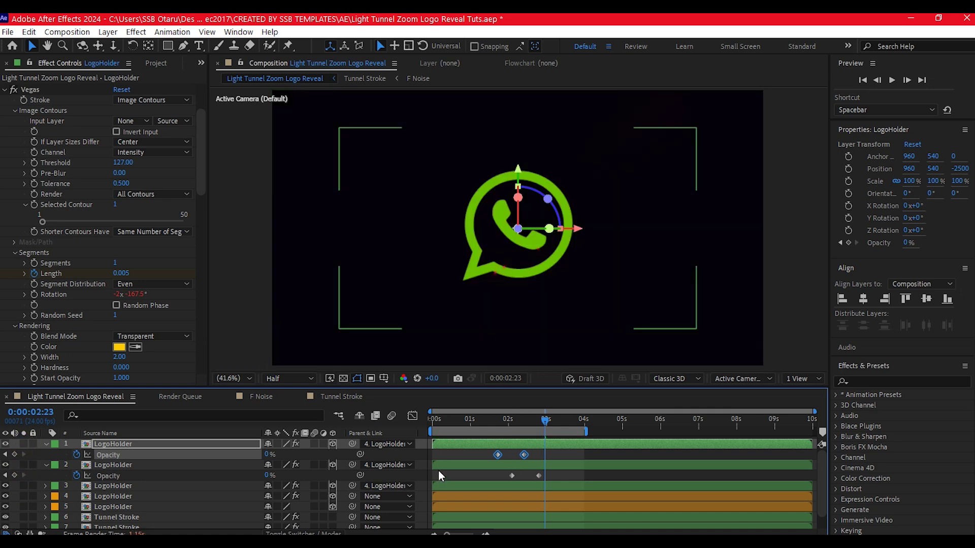
Collapse the open properties of all layers and clear the layer selection
key("ctrl+a")
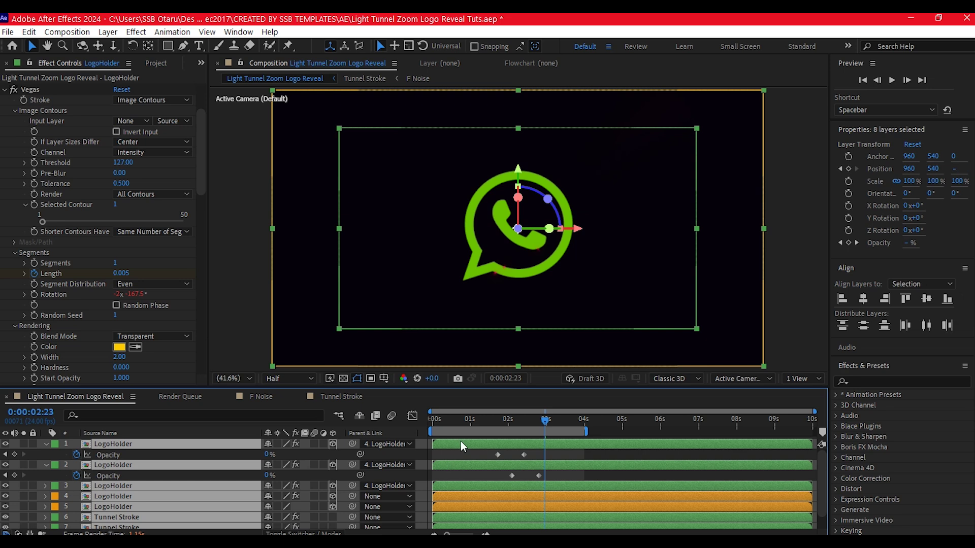
key("u")
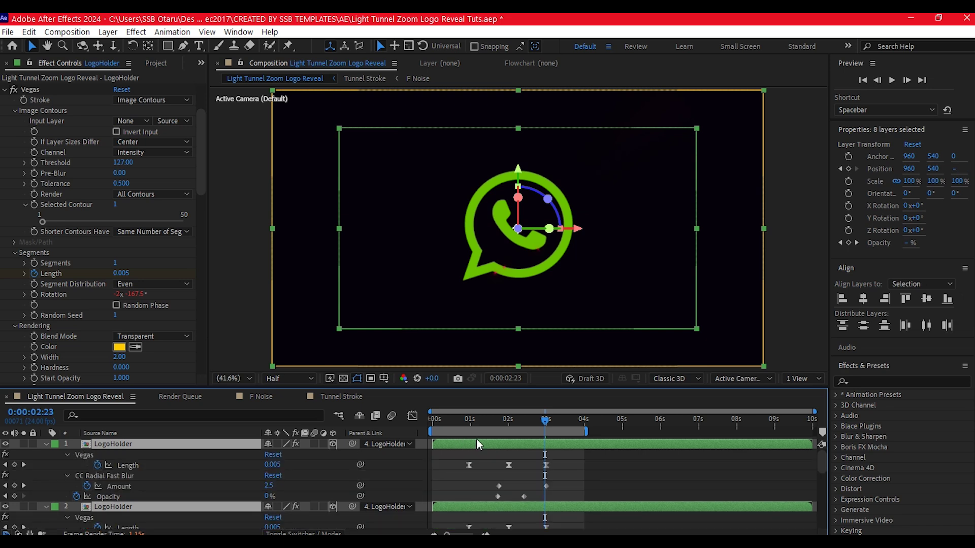
left_click(492, 476)
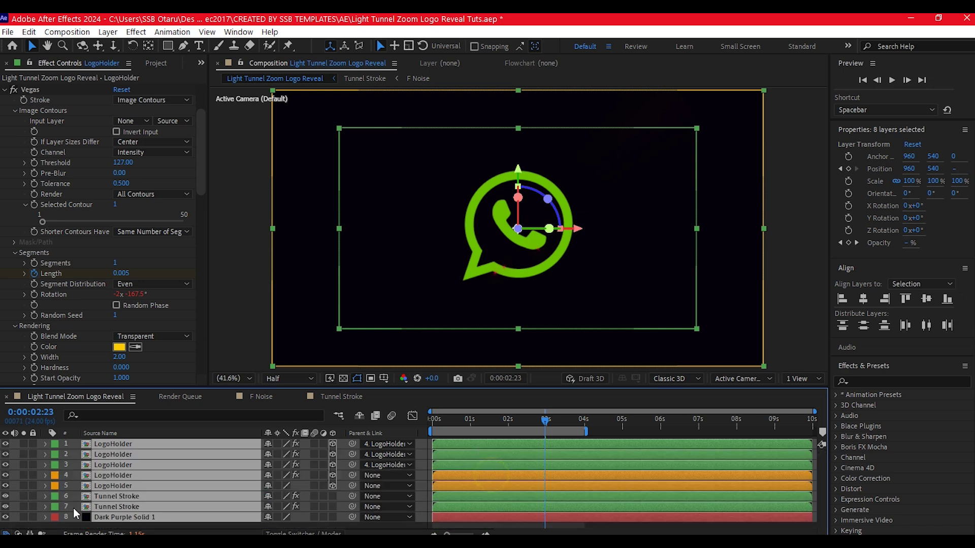
key("ctrl+shift+a")
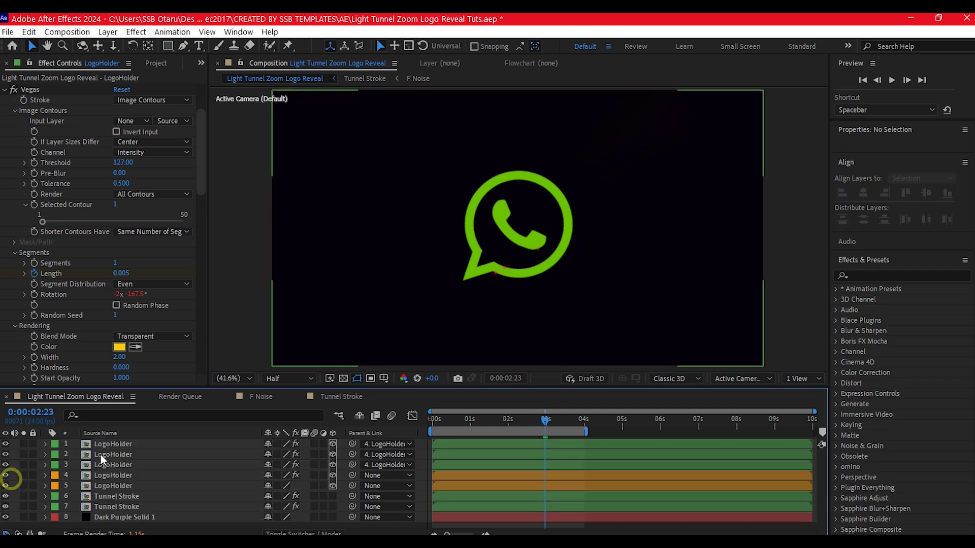
Set the blend mode of the top four LogoHolder layers to Add
left_click(124, 444)
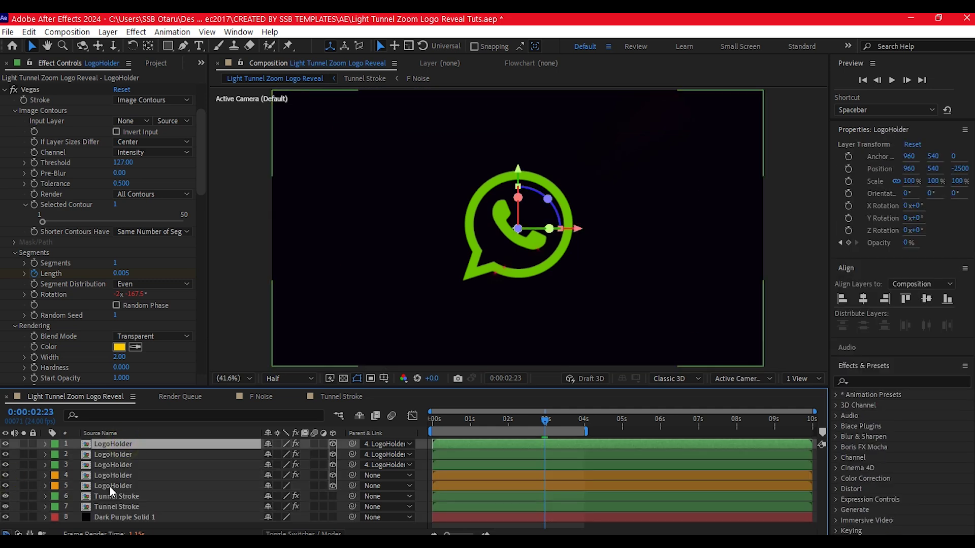
left_click(122, 476, "shift")
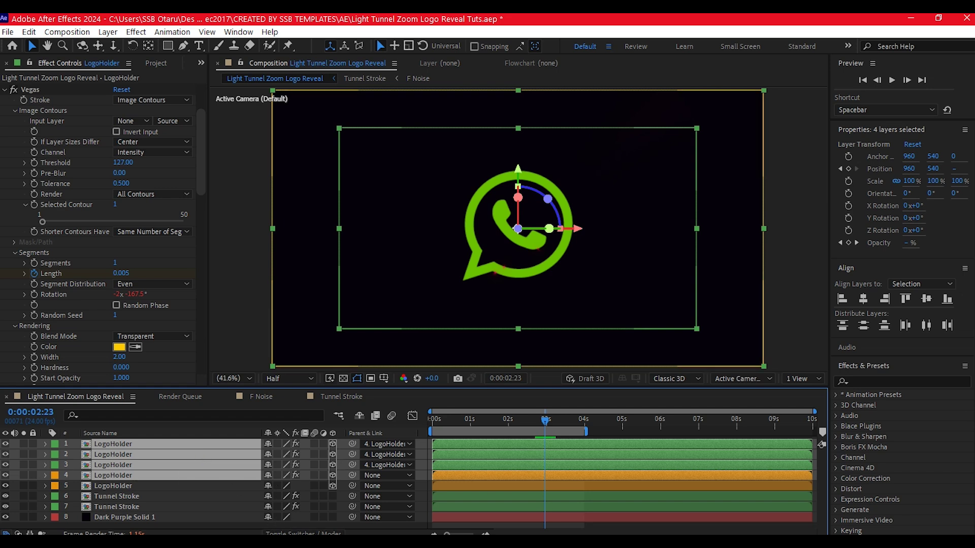
left_click(304, 533)
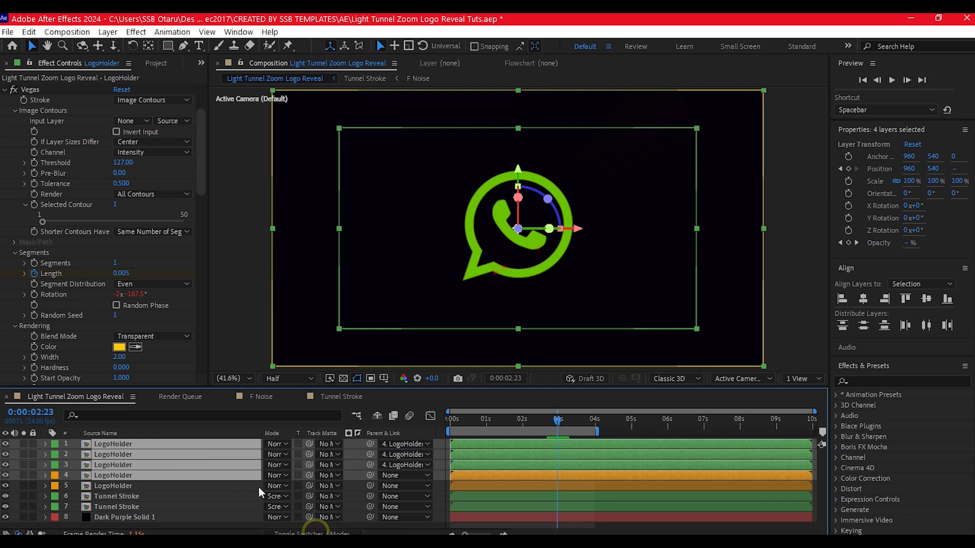
left_click(275, 455)
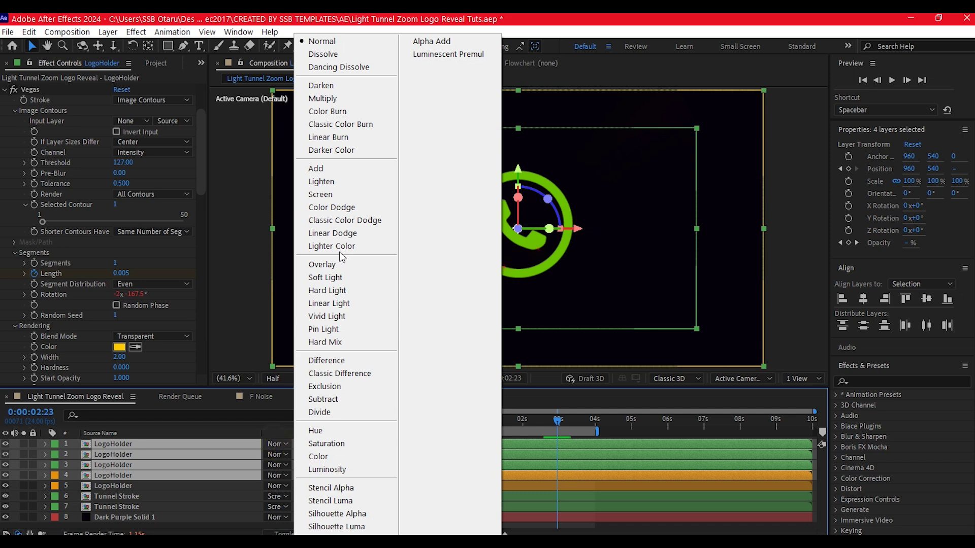
left_click(325, 168)
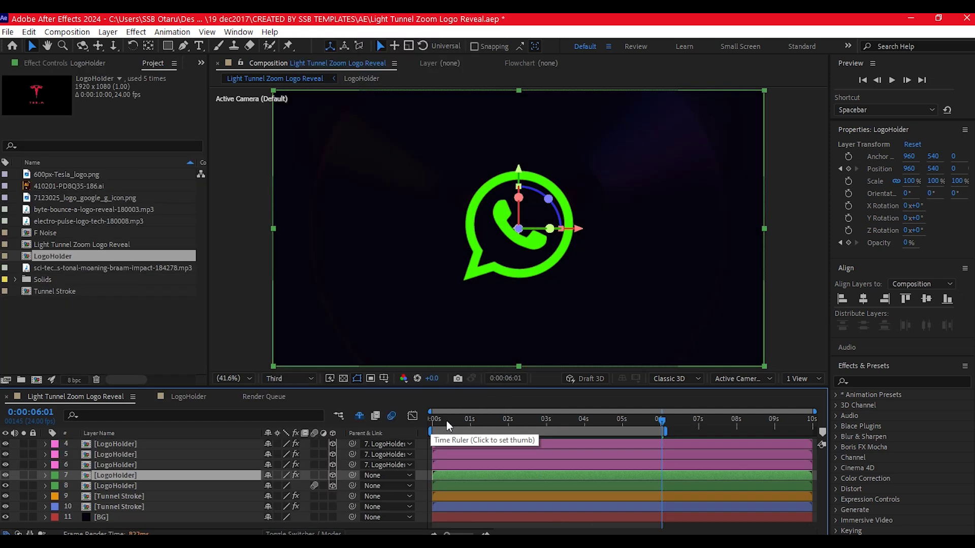
Preview the Light Tunnel Zoom Logo Reveal composition from the start in the Light Tunnel Zoom Logo Reveal.aep project
key("space")
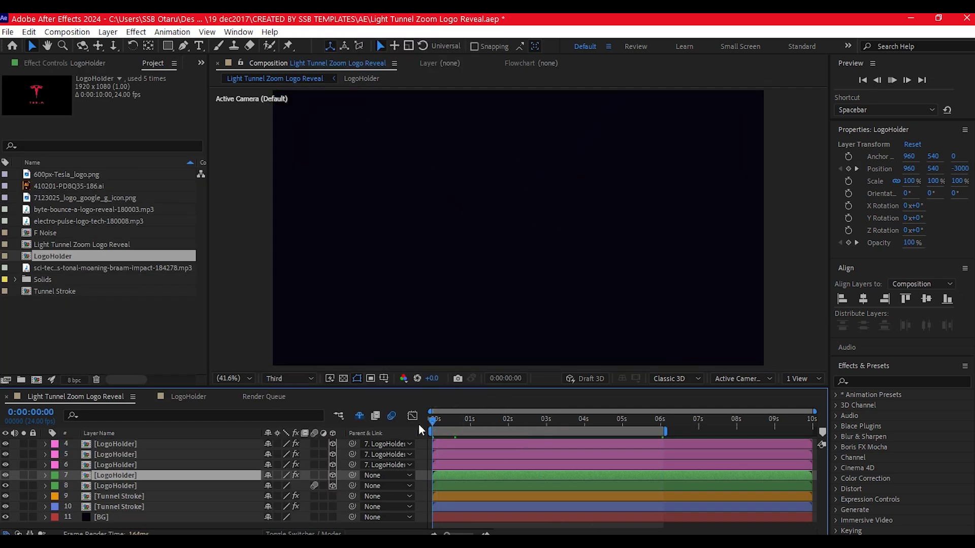